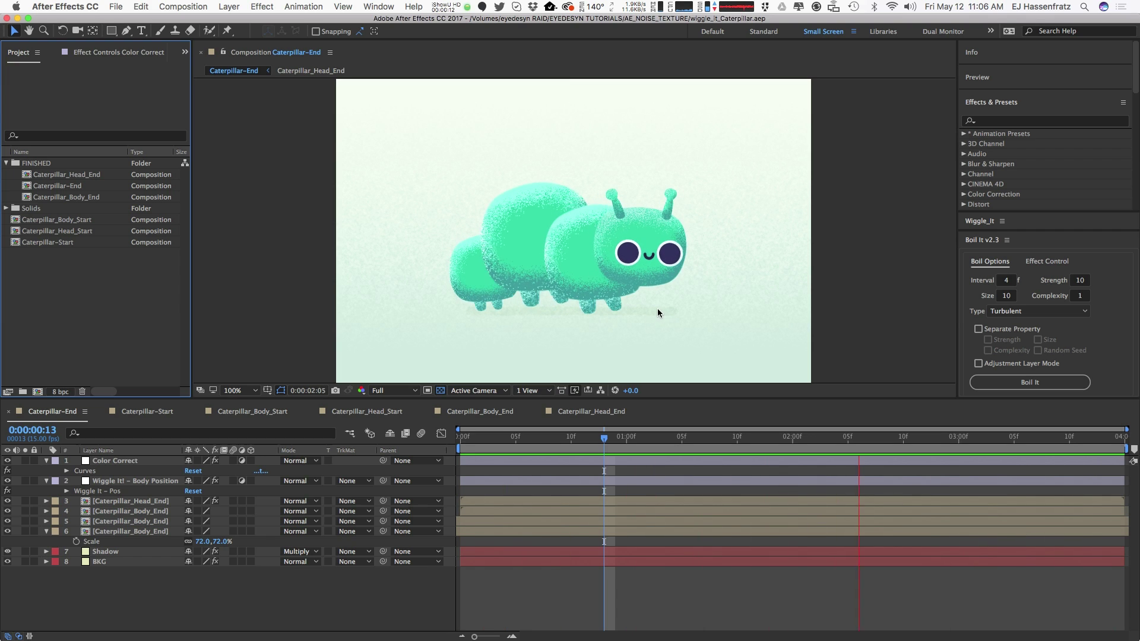
# Stop the preview and open the Caterpillar_Body_Start precomp from the Caterpillar-Start comp.
pyautogui.press('space')
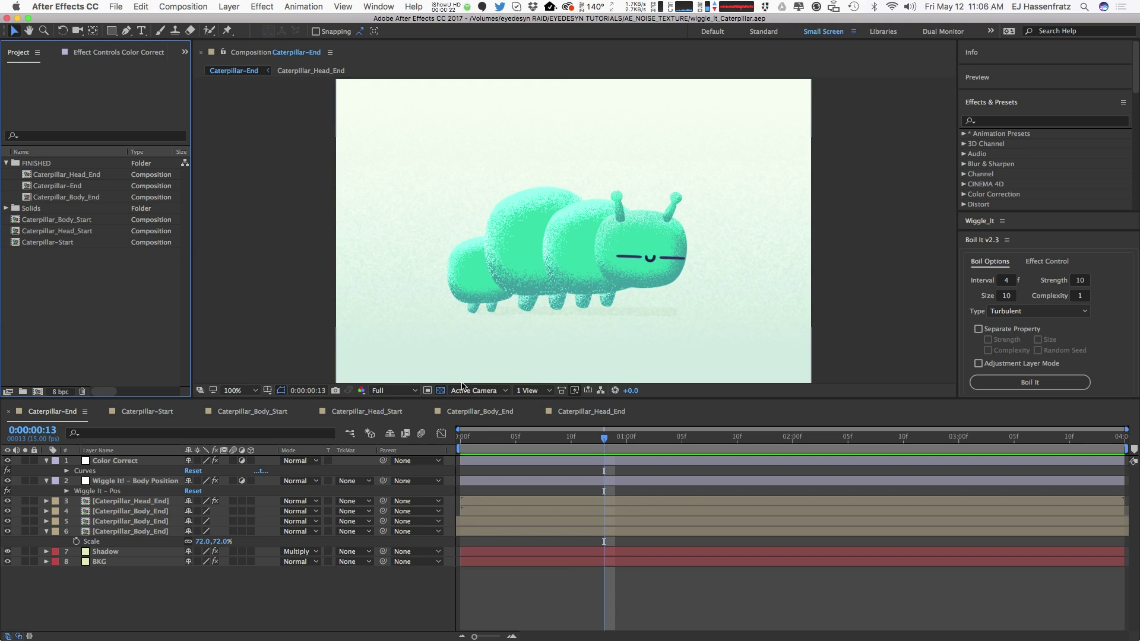
pyautogui.click(140, 414)
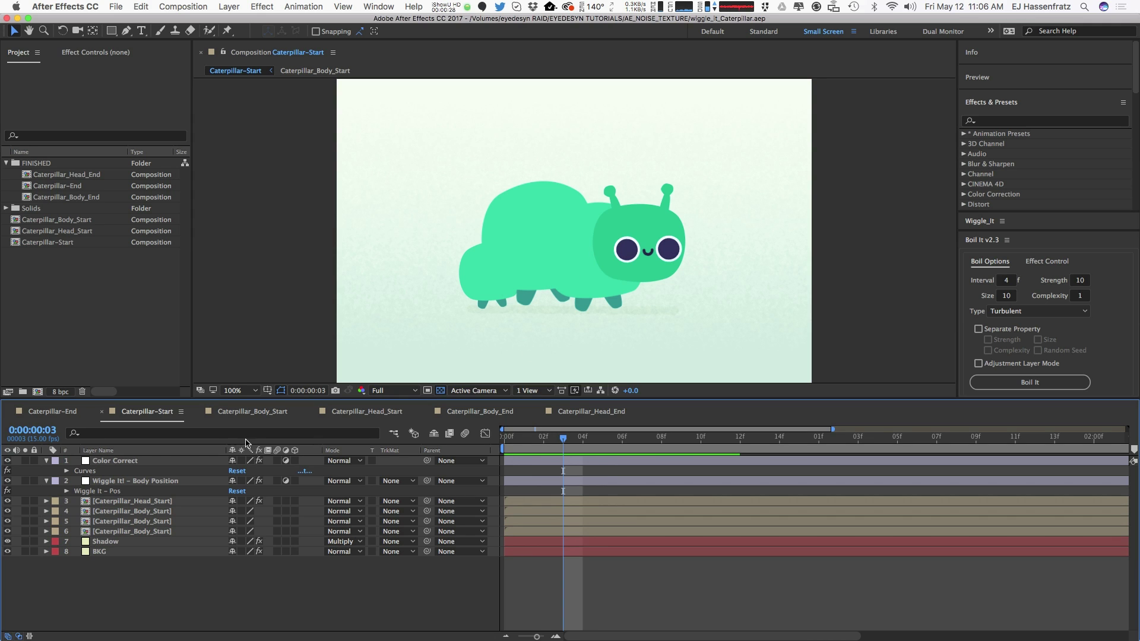
pyautogui.click(147, 514)
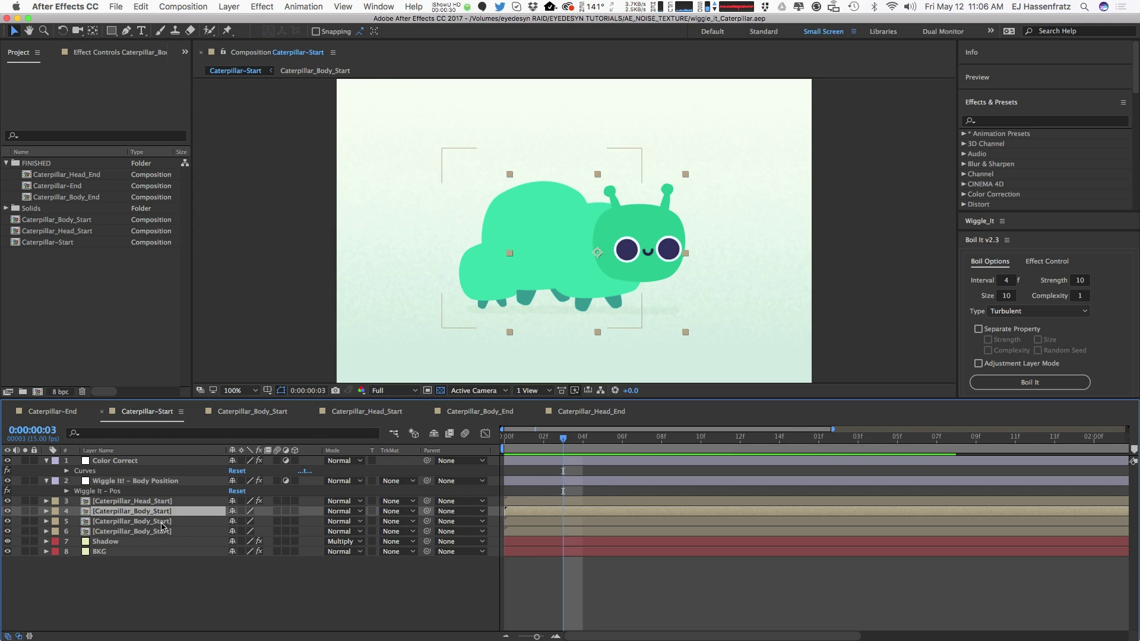
pyautogui.doubleClick(124, 517)
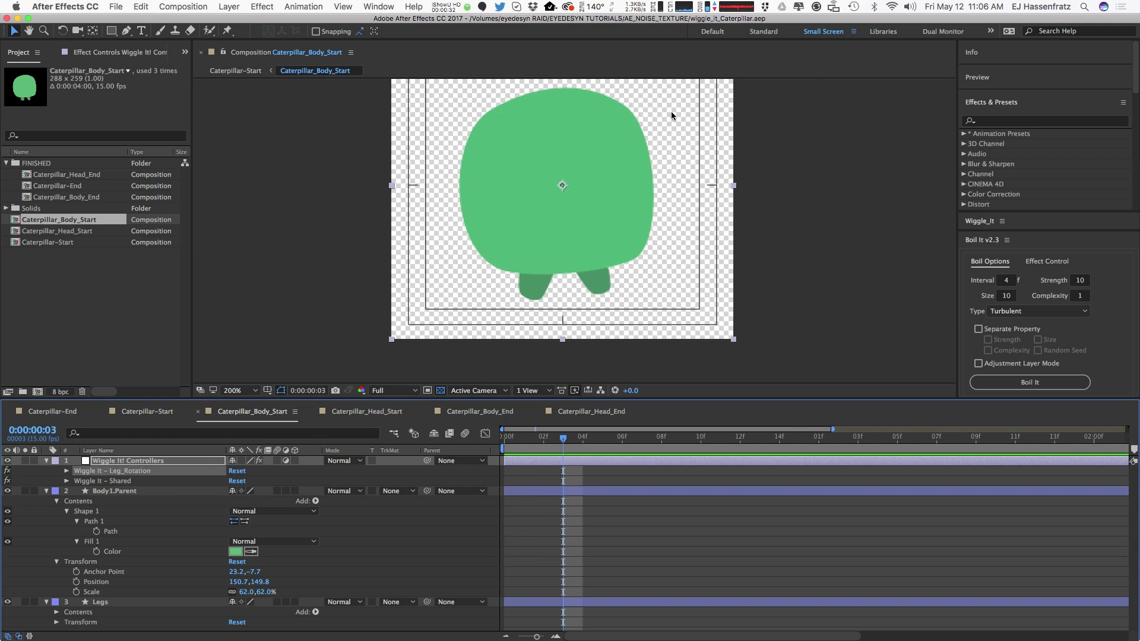
# Pan the body view down slightly and twirl open Body1.Parent's shape and transform properties.
pyautogui.click(586, 269)
pyautogui.moveTo(621, 231); pyautogui.dragTo(629, 262)
pyautogui.press('v')
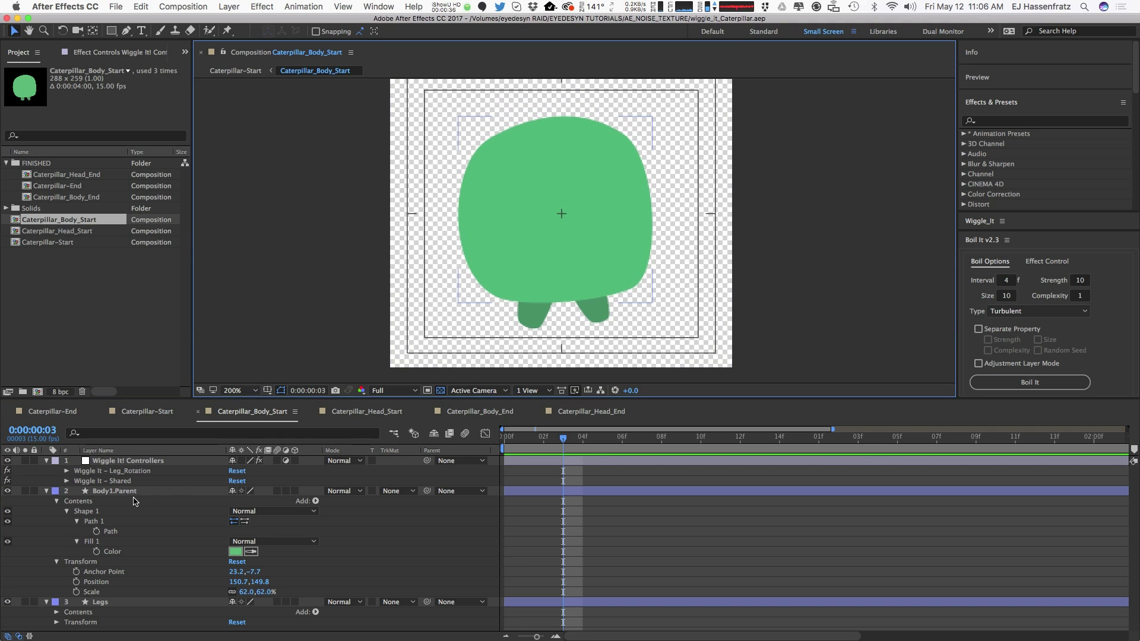
pyautogui.click(48, 491)
pyautogui.click(114, 491)
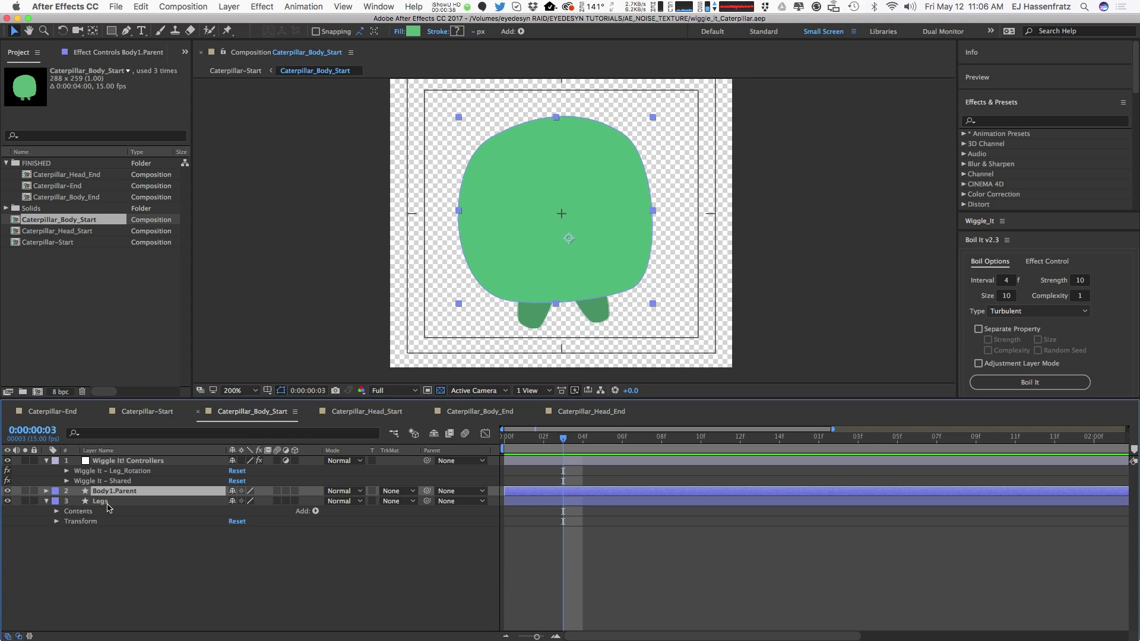
pyautogui.click(510, 256)
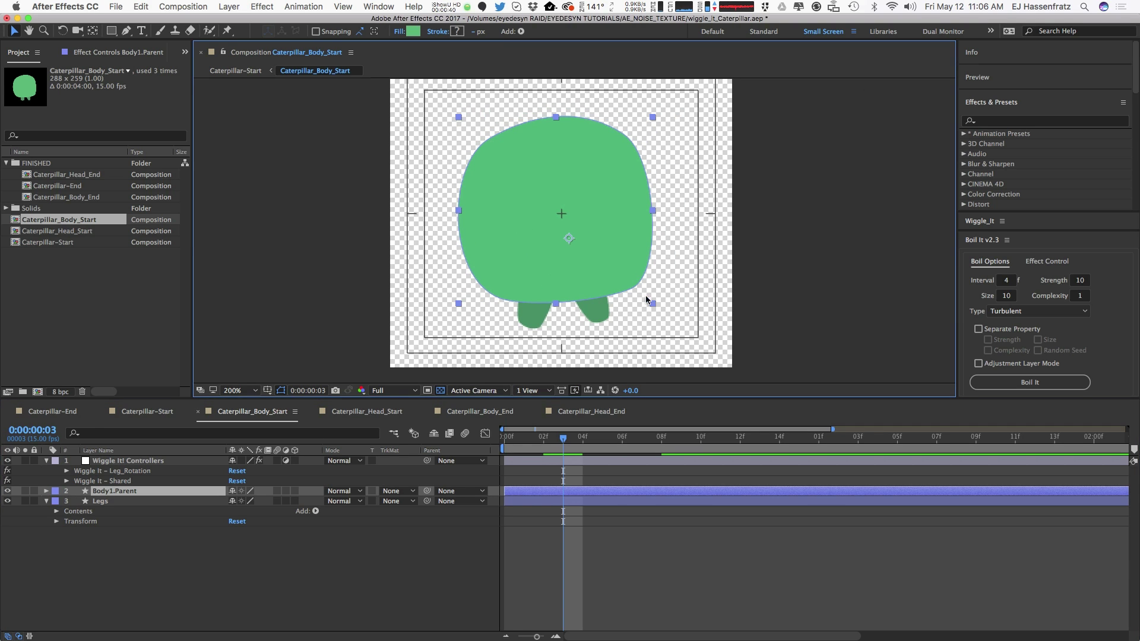
pyautogui.click(47, 491)
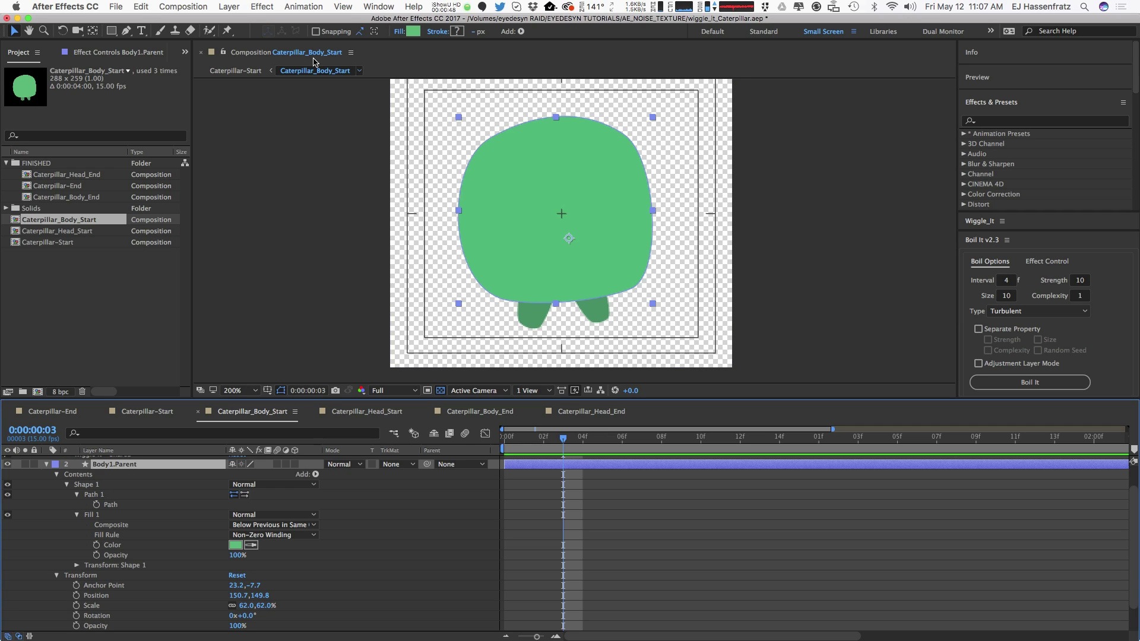
# Add a Bevel and Emboss layer style to Body1.Parent and scrub its size to 36.
pyautogui.click(240, 7)
pyautogui.click(240, 4)
pyautogui.click(230, 6)
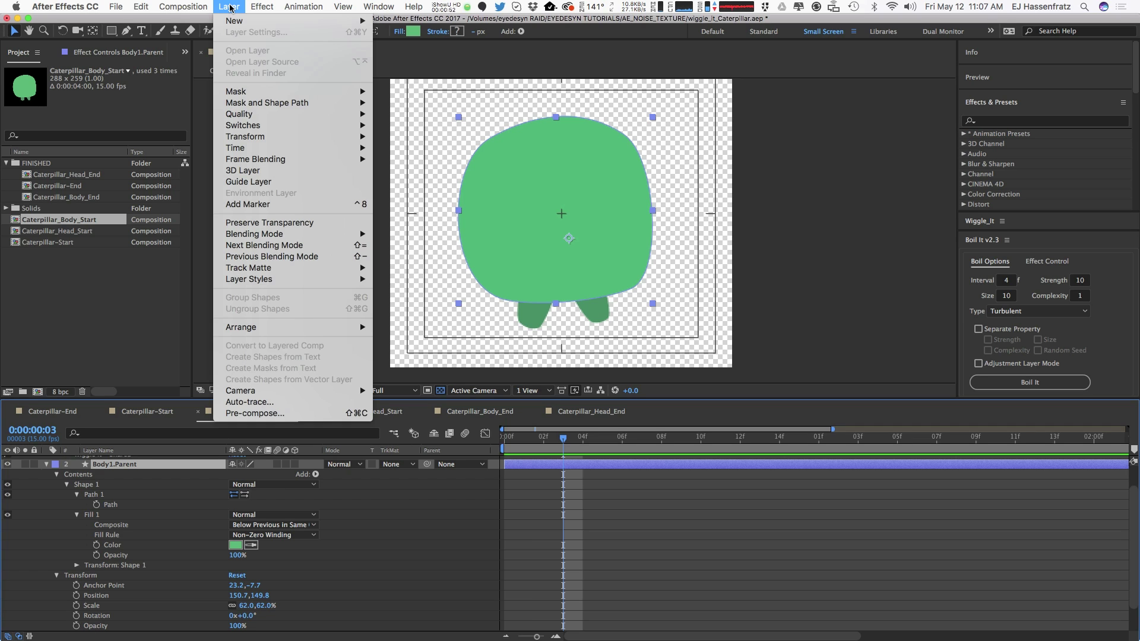
pyautogui.moveTo(250, 285)
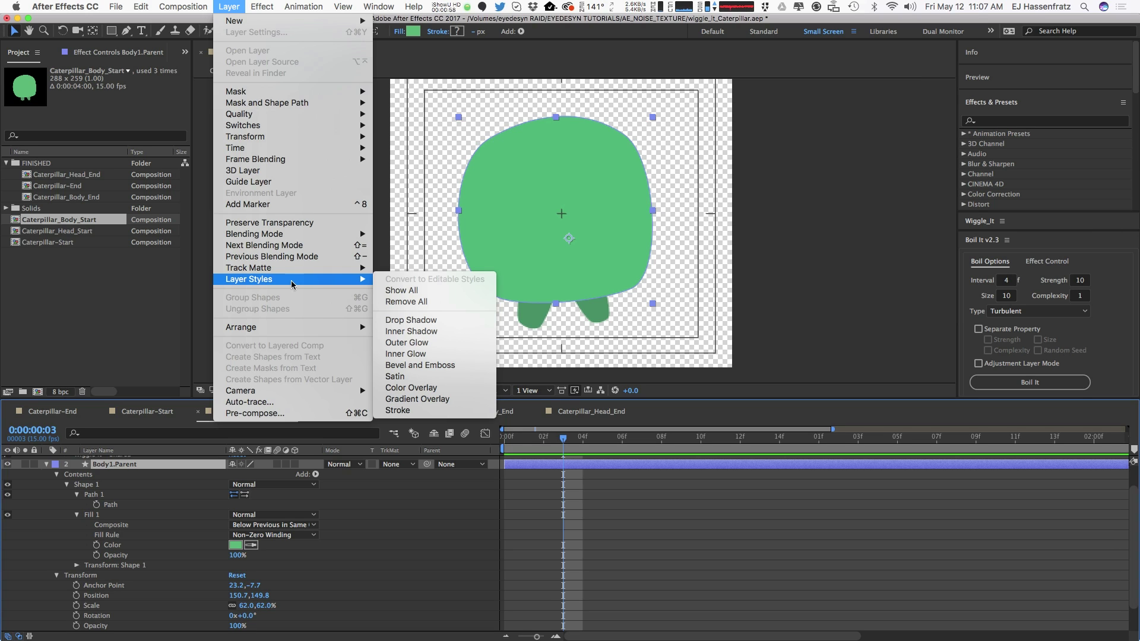
pyautogui.click(428, 366)
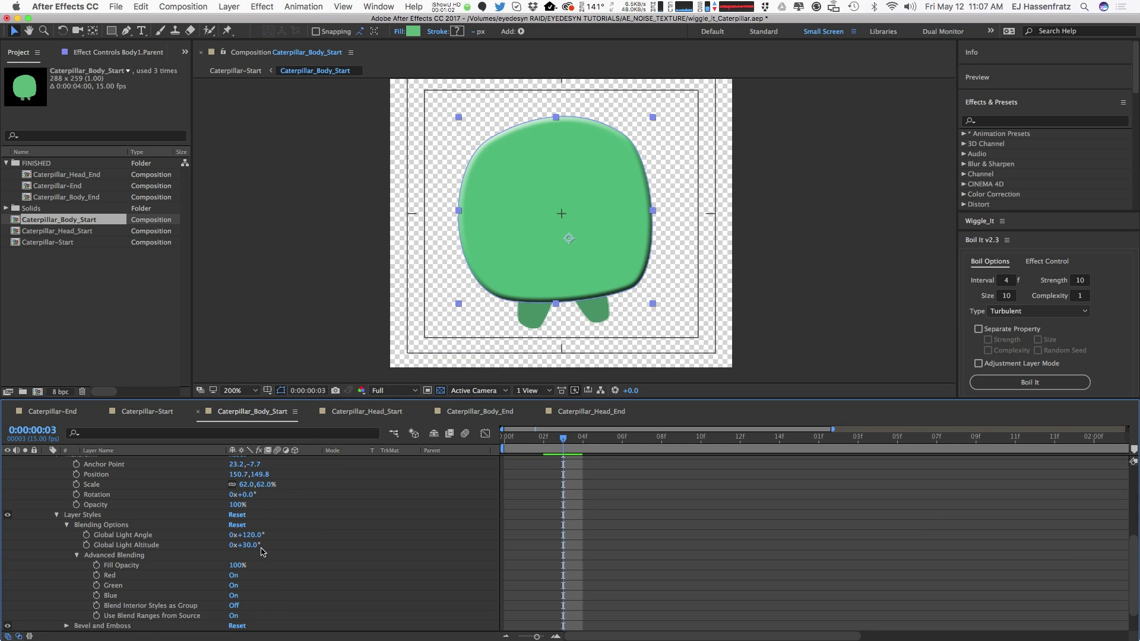
pyautogui.moveTo(376, 399); pyautogui.dragTo(376, 392)
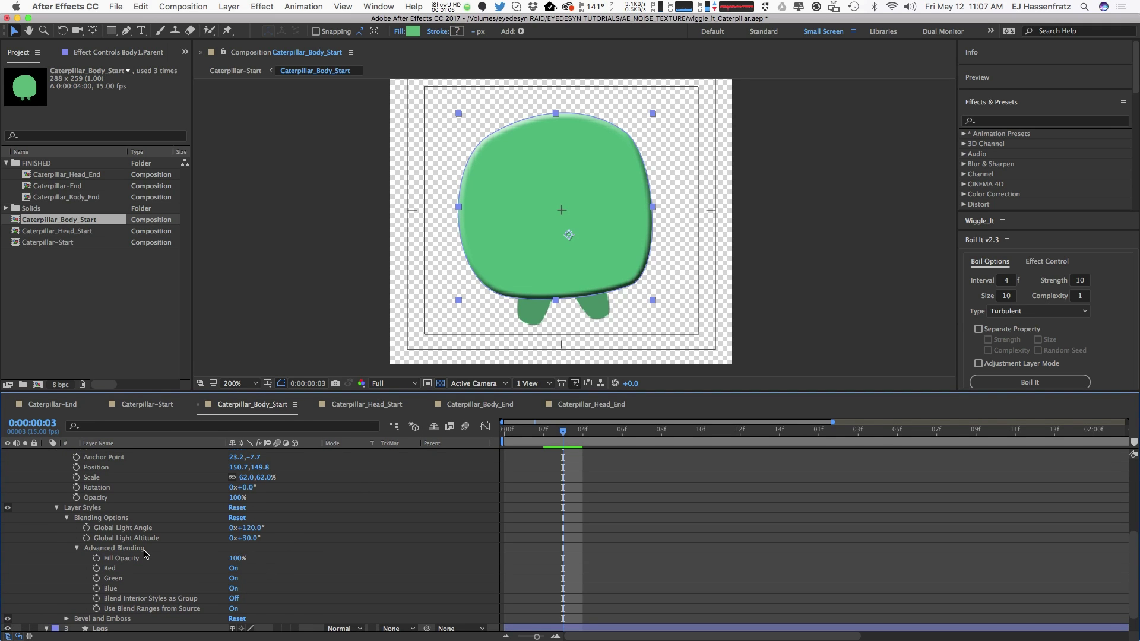
pyautogui.click(67, 619)
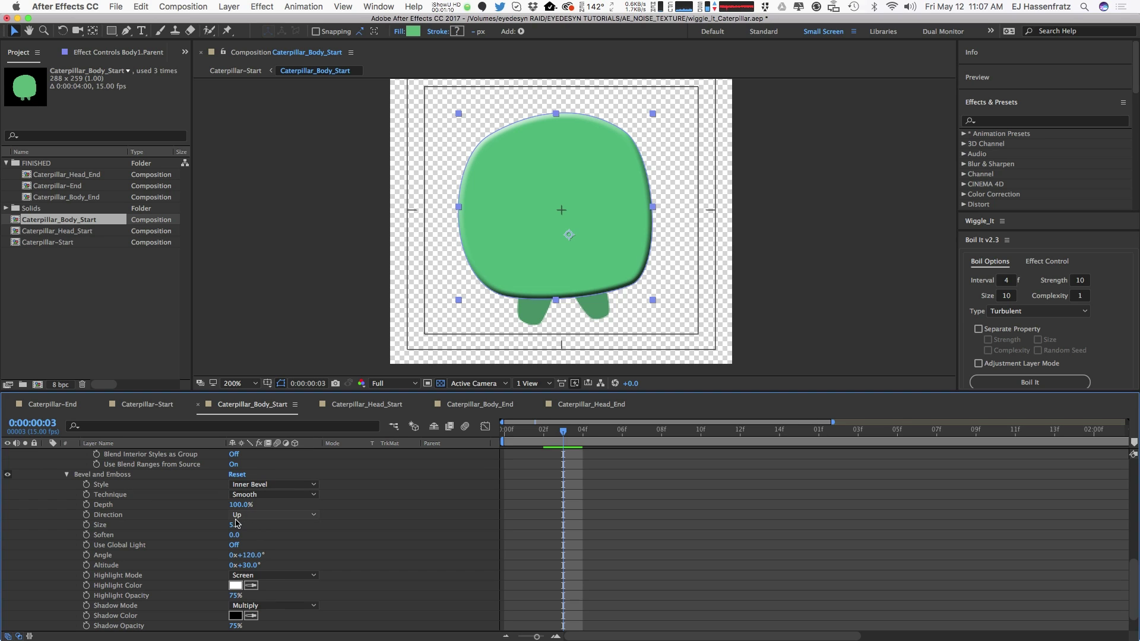
pyautogui.moveTo(236, 525); pyautogui.dragTo(291, 519)
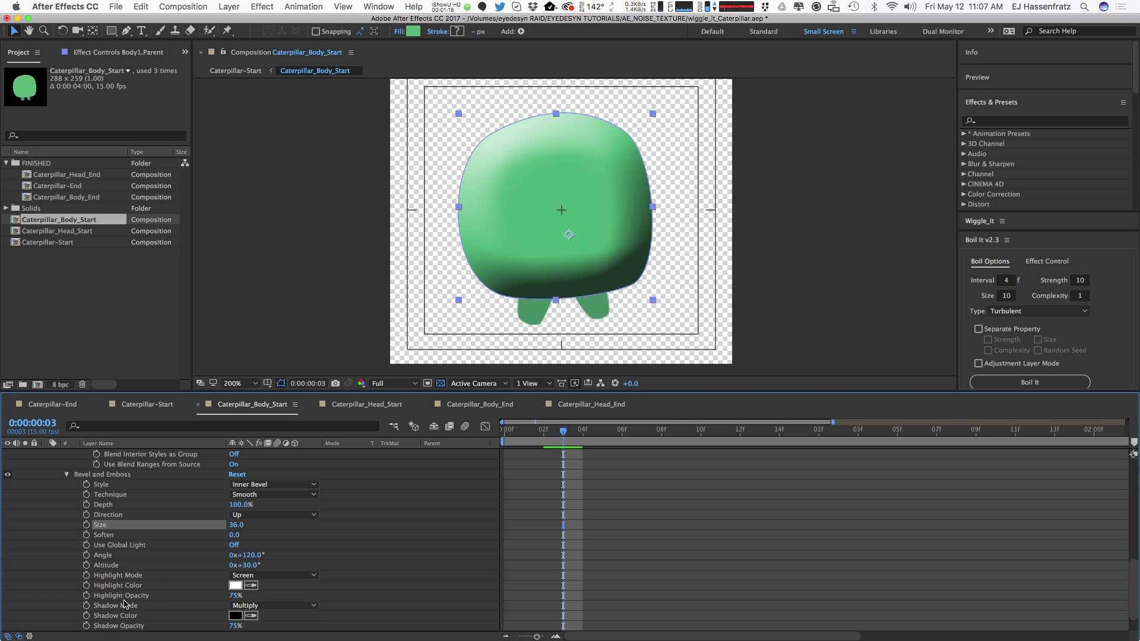
# Set the bevel Highlight and Shadow modes to Dissolve, size to 43, and Use Global Light on.
pyautogui.click(251, 575)
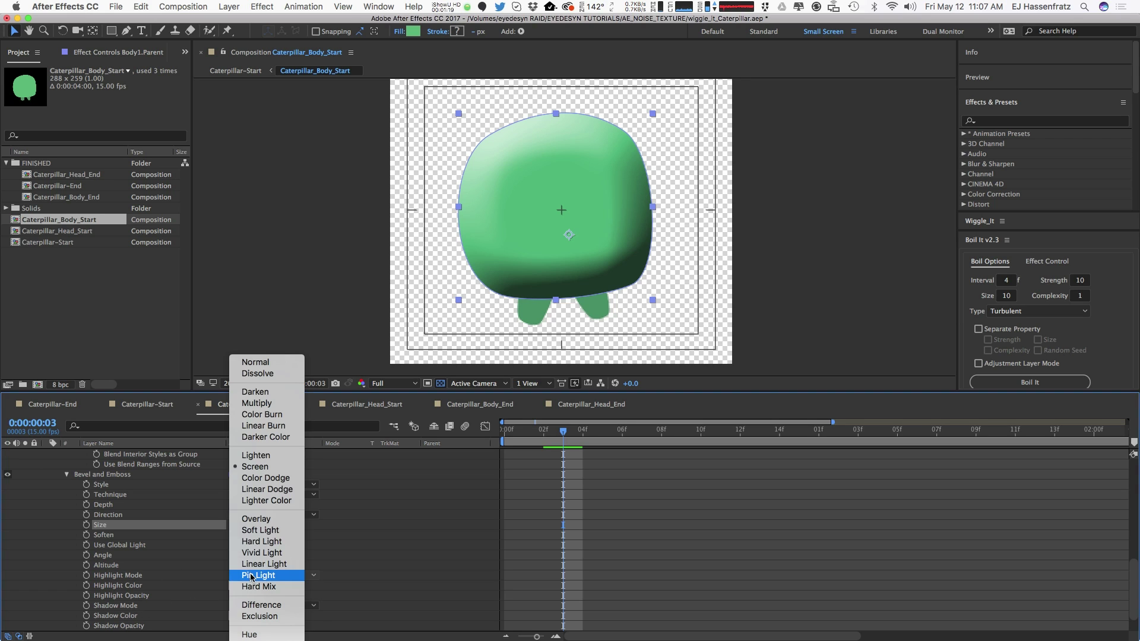
pyautogui.click(264, 374)
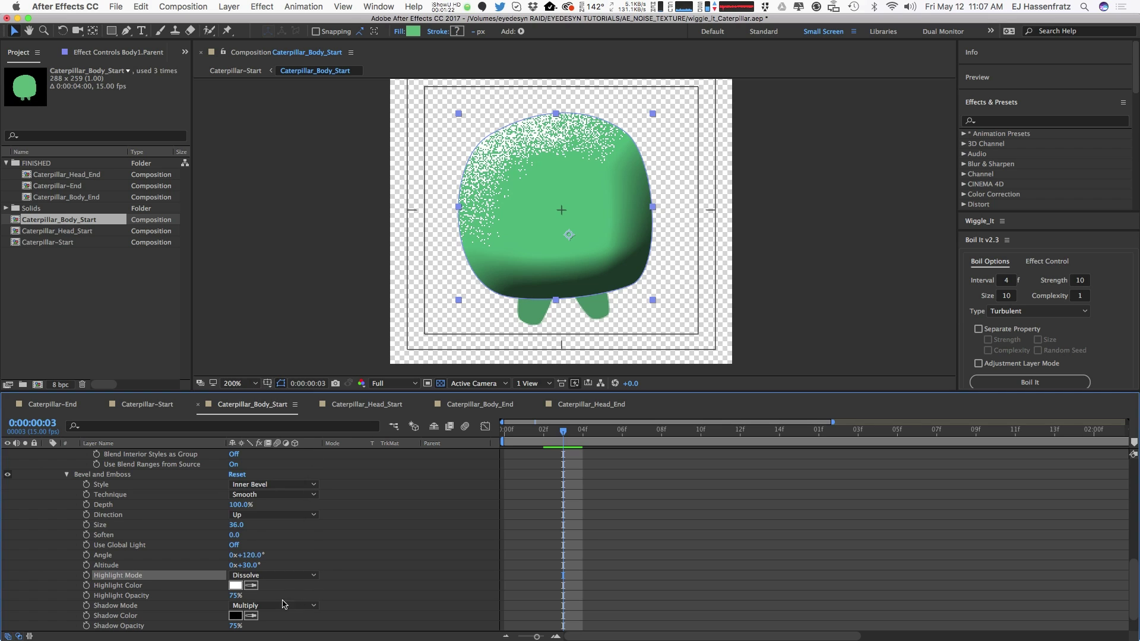
pyautogui.click(283, 605)
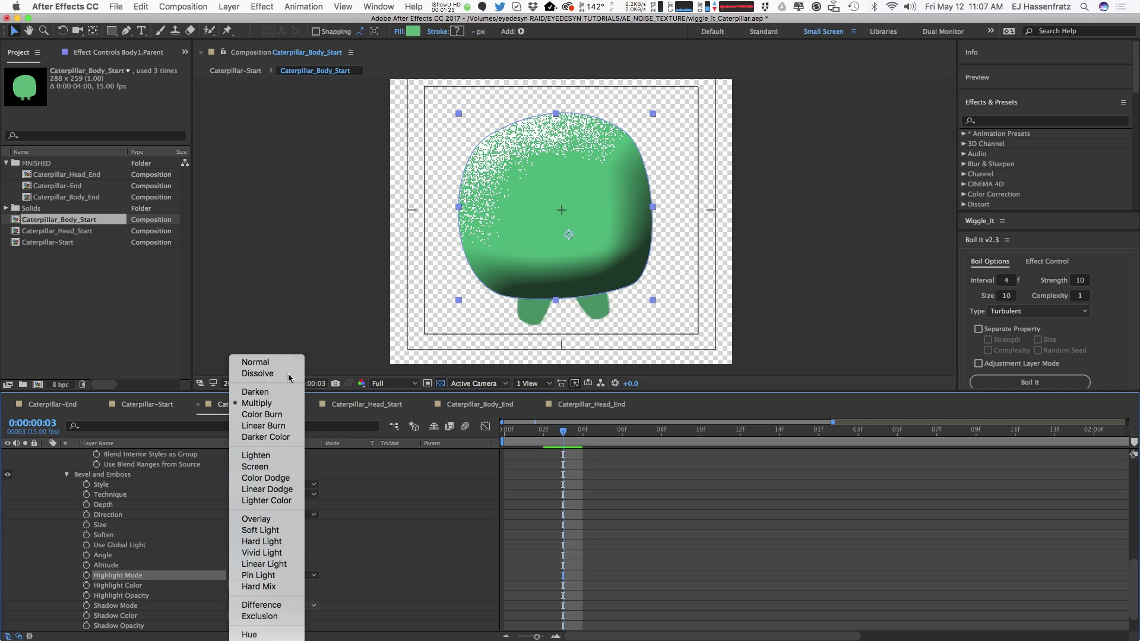
pyautogui.click(289, 375)
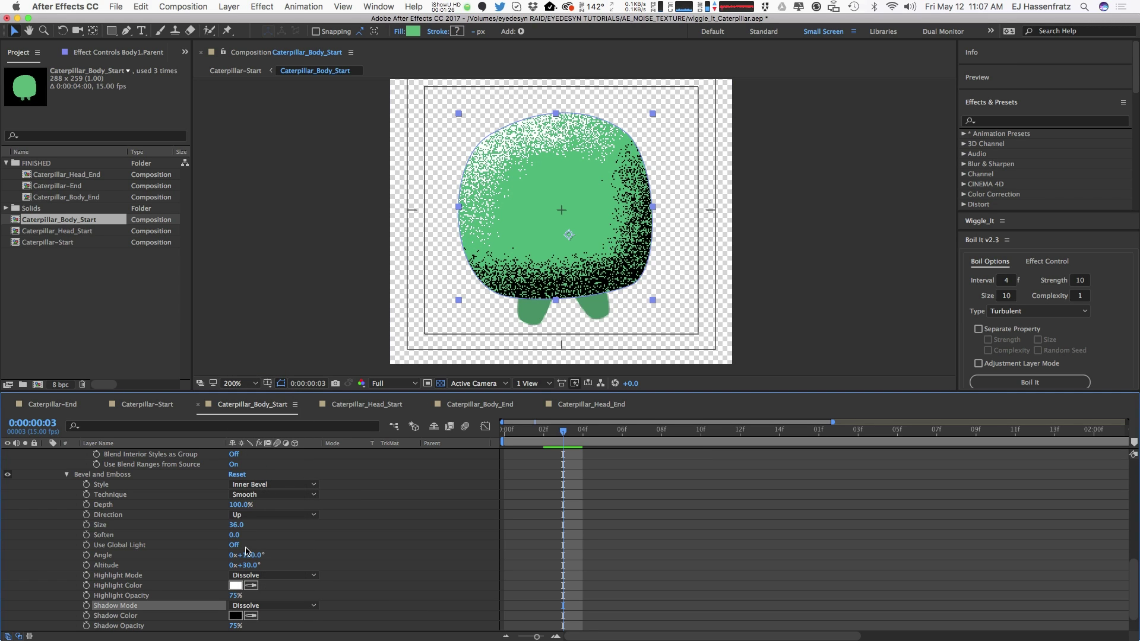
pyautogui.moveTo(238, 529); pyautogui.dragTo(242, 529)
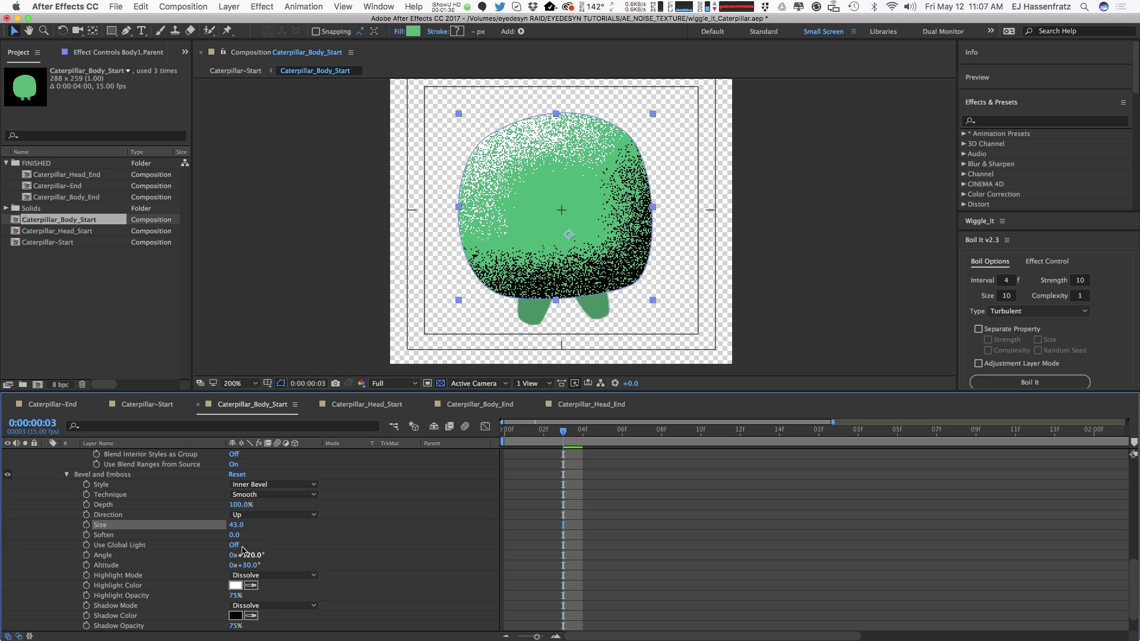
pyautogui.click(234, 545)
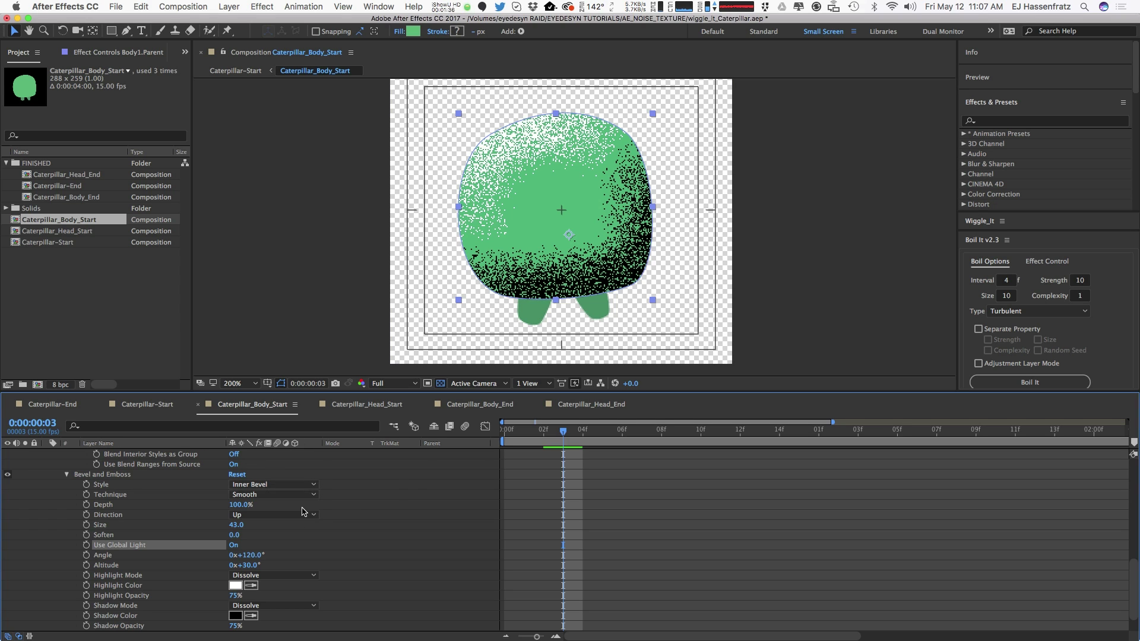
pyautogui.press('r')
pyautogui.moveTo(235, 494); pyautogui.dragTo(205, 503)
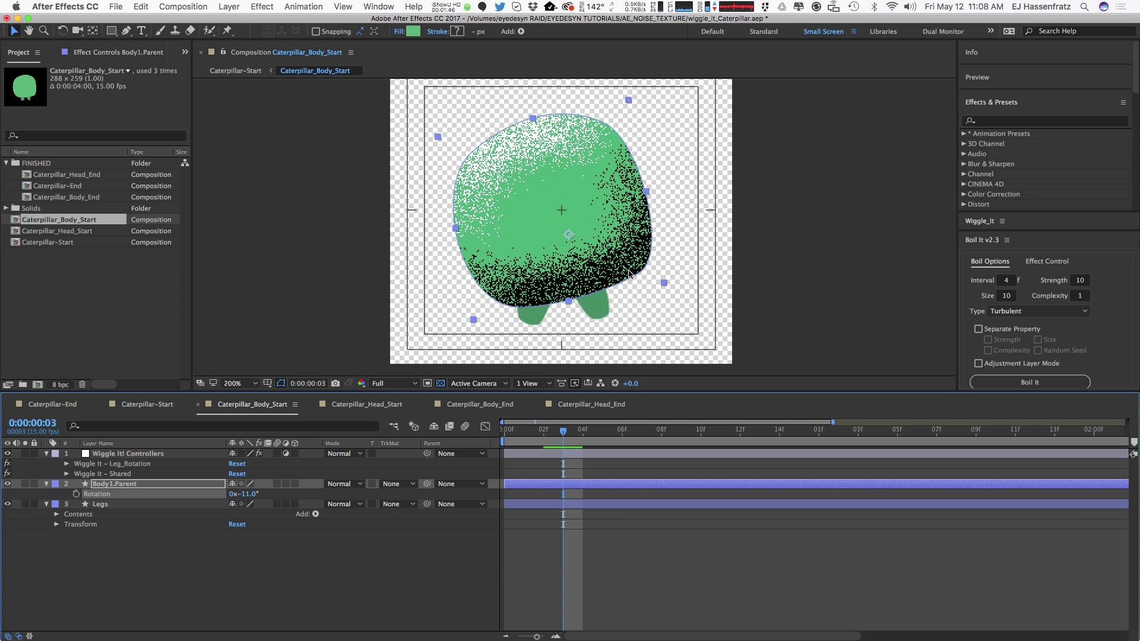
pyautogui.moveTo(249, 491); pyautogui.dragTo(182, 517)
pyautogui.press('Return')
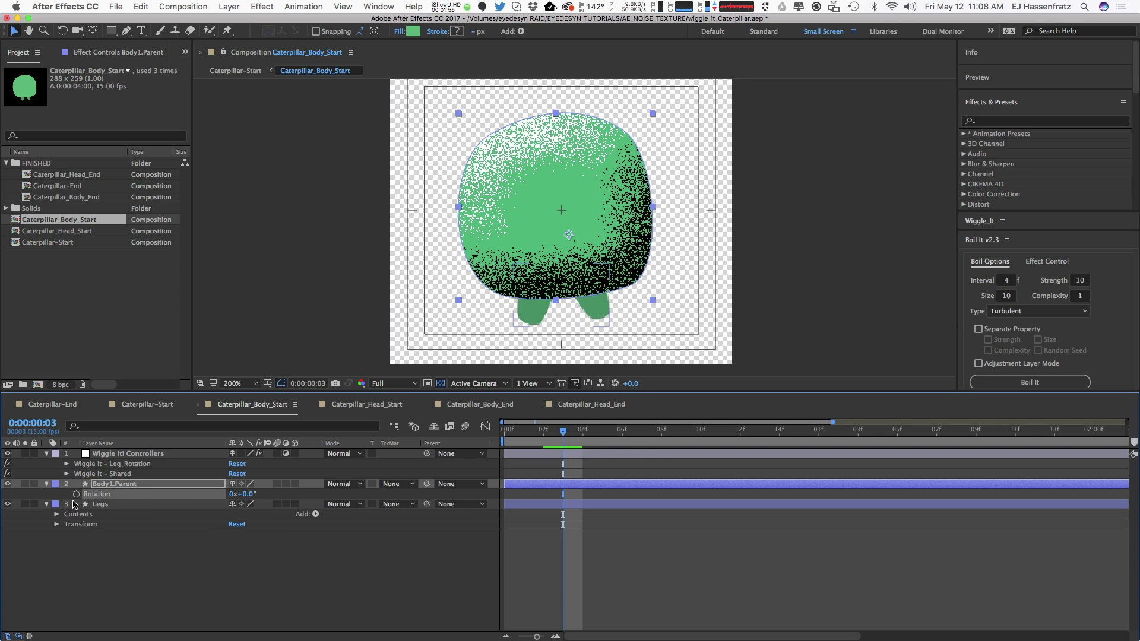
# Show the body's modified properties and set bevel Highlight and Shadow Opacity to 100%.
pyautogui.press('u')
pyautogui.press('u')
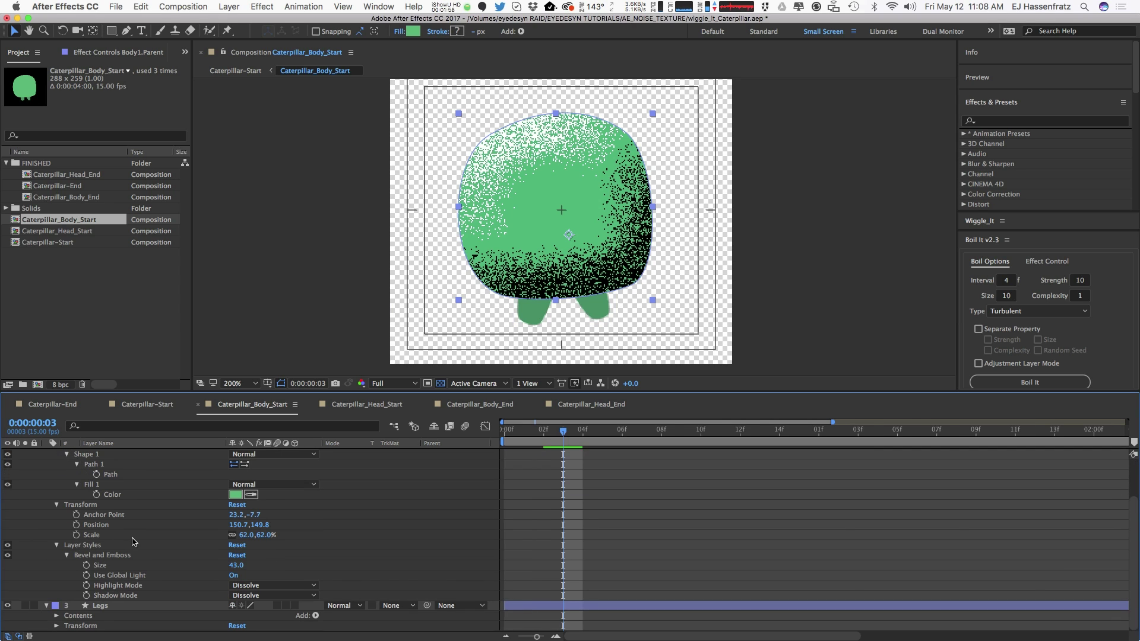
pyautogui.scroll(-3, 133, 540)
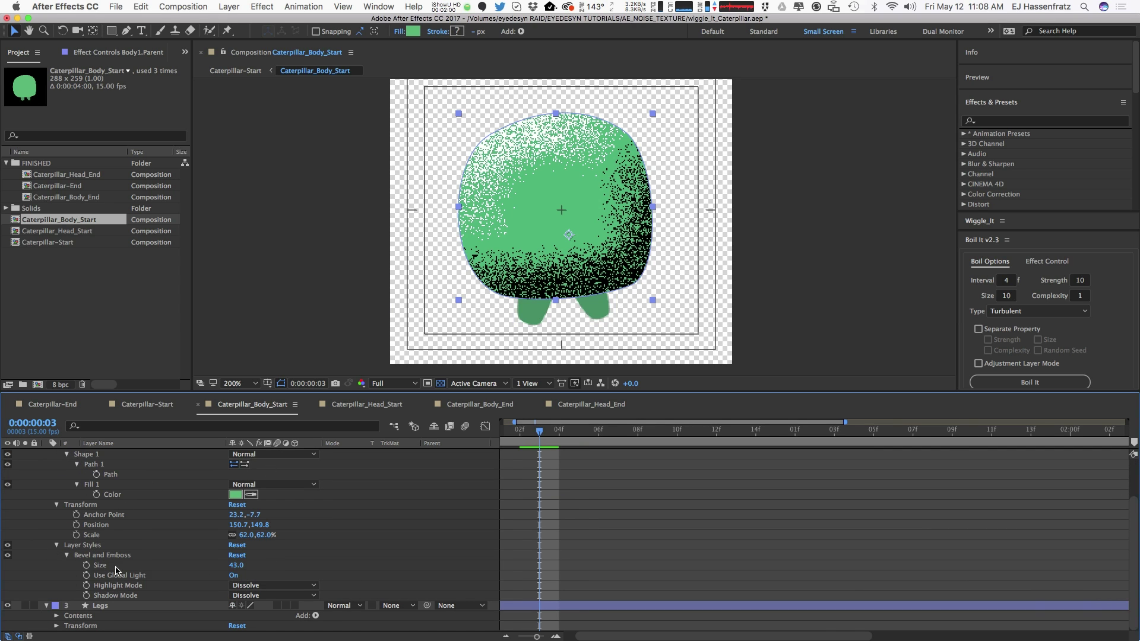
pyautogui.click(67, 556)
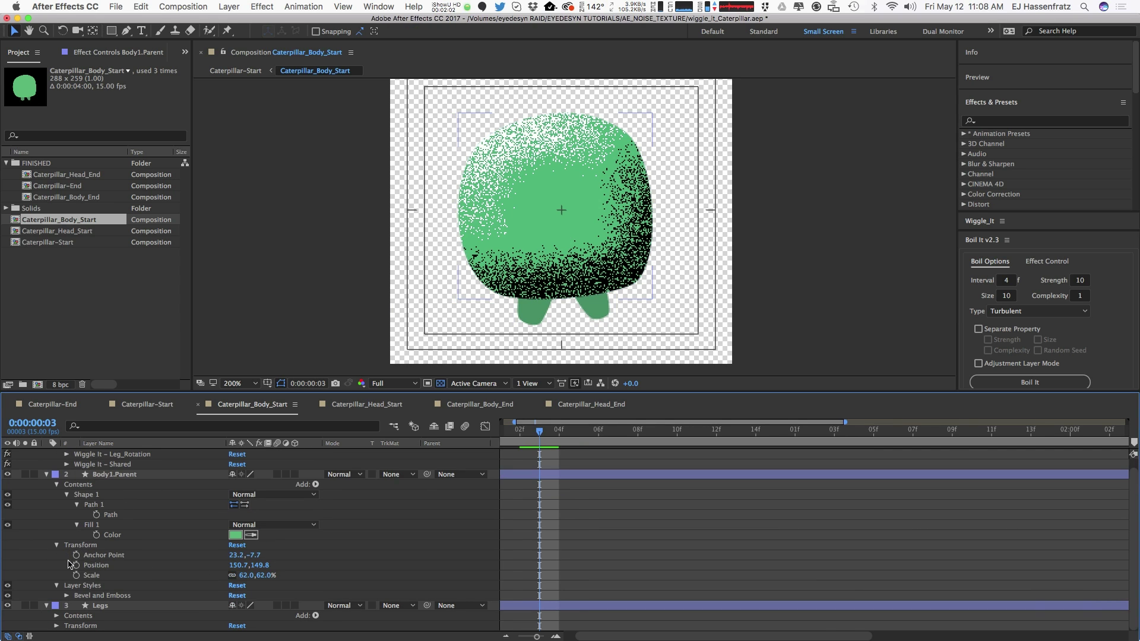
pyautogui.click(65, 595)
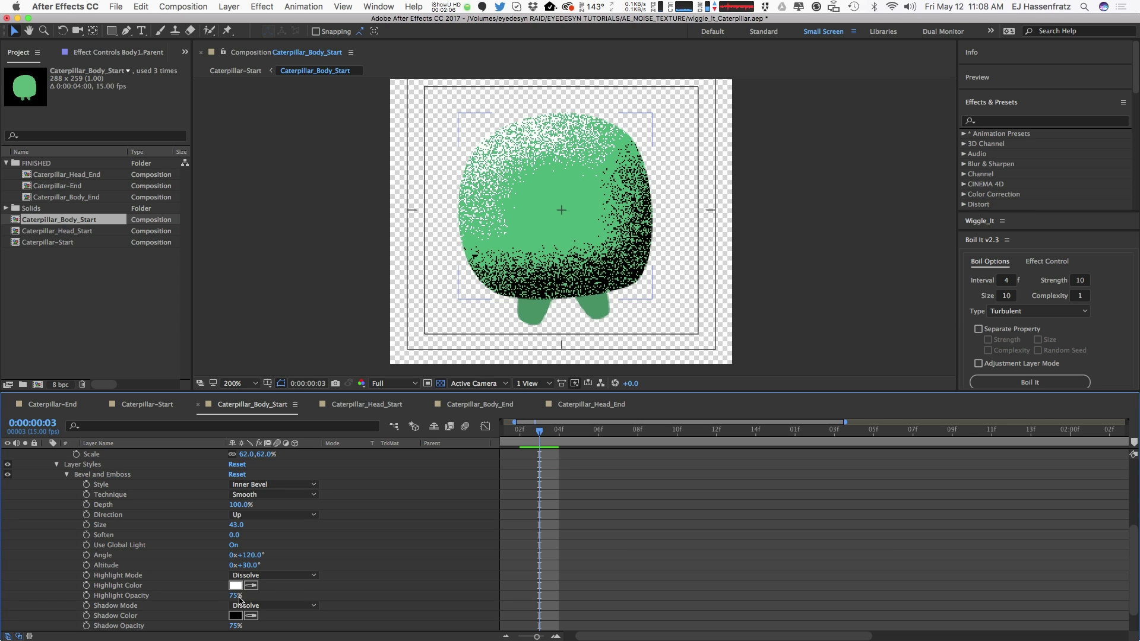
pyautogui.moveTo(235, 598); pyautogui.dragTo(333, 603)
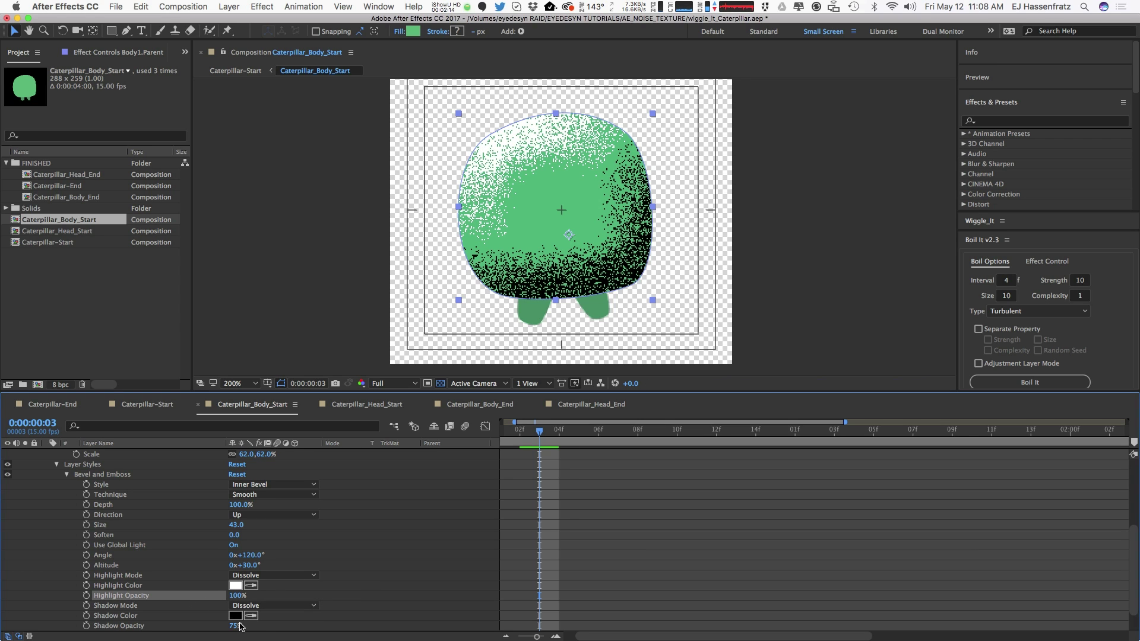
pyautogui.moveTo(236, 626); pyautogui.dragTo(302, 622)
pyautogui.click(215, 628)
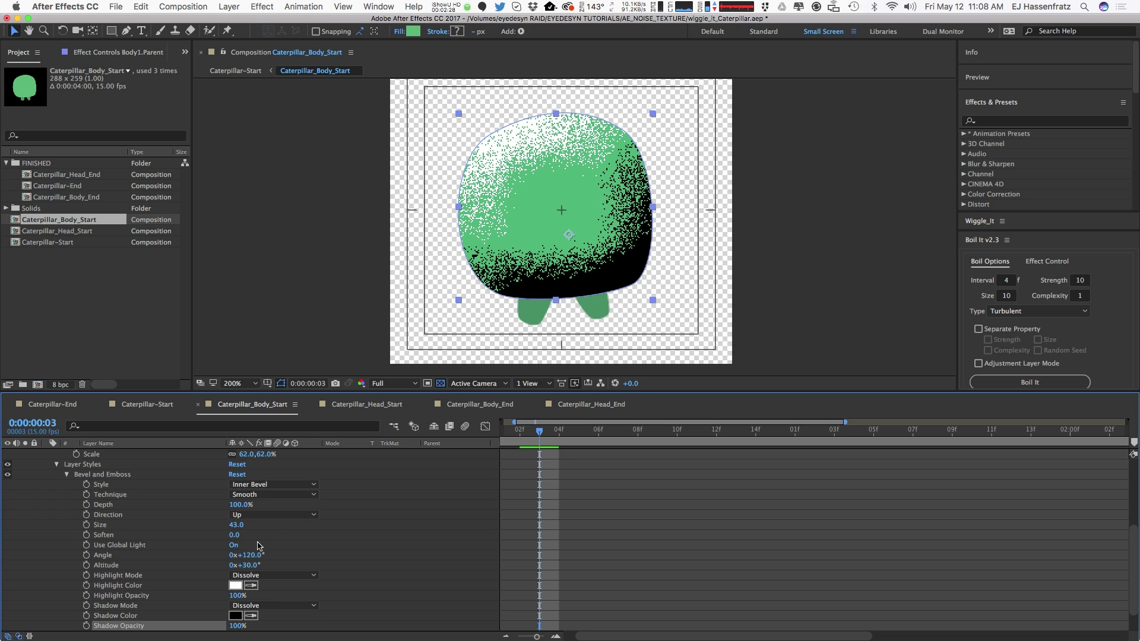
# Set bevel softening to 16, keep direction Up, and sample the body's green as highlight colour.
pyautogui.moveTo(235, 535); pyautogui.dragTo(298, 531)
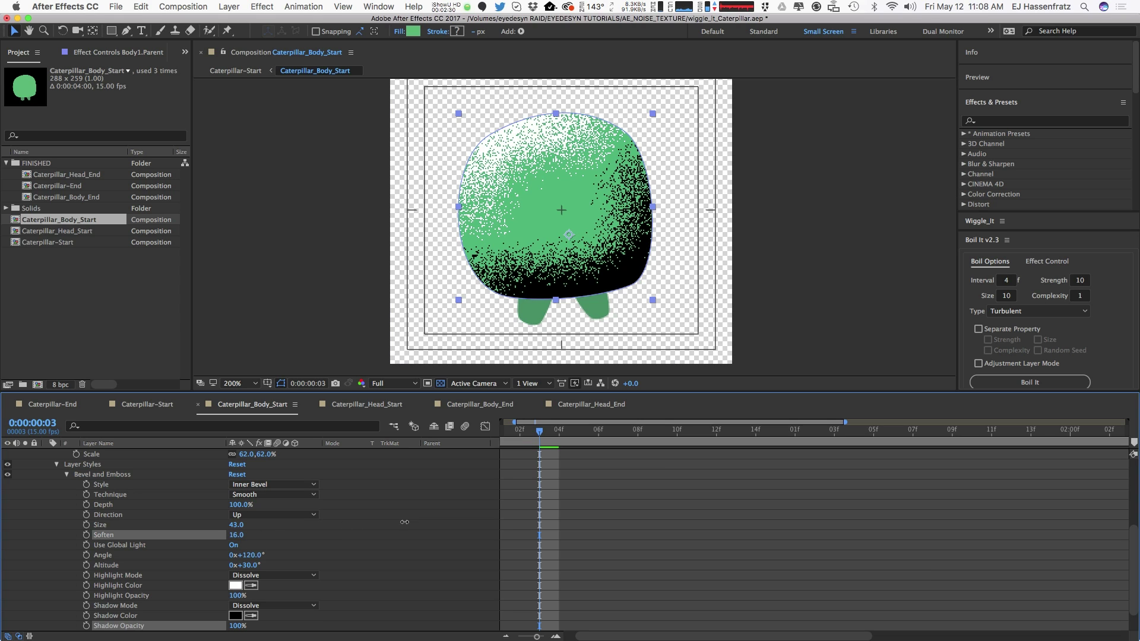
pyautogui.moveTo(404, 522); pyautogui.dragTo(279, 537)
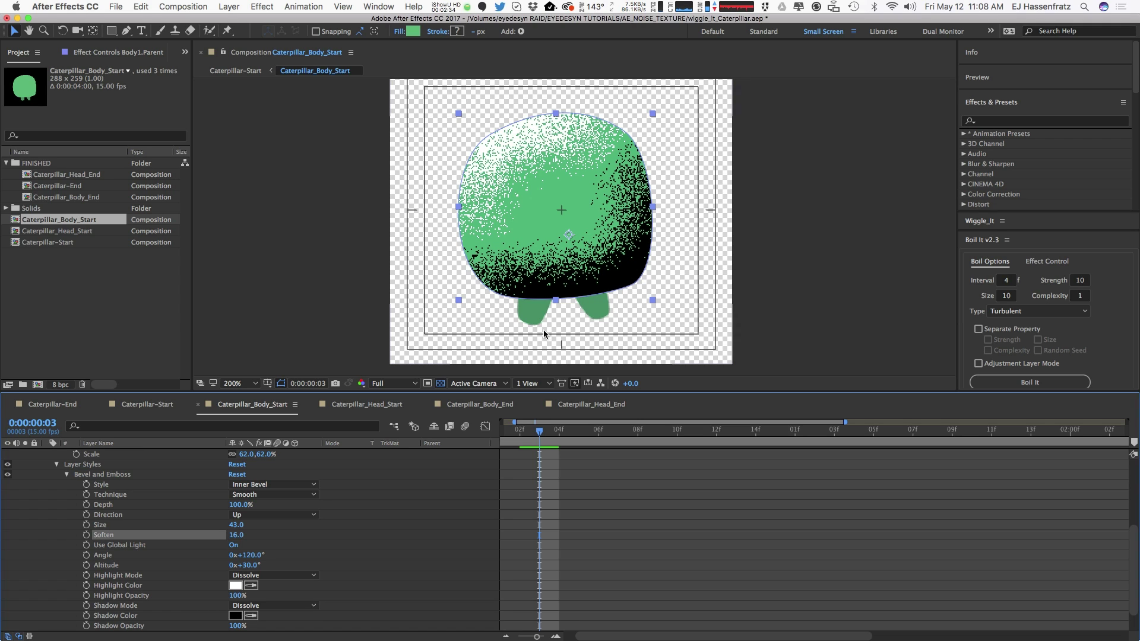
pyautogui.click(249, 515)
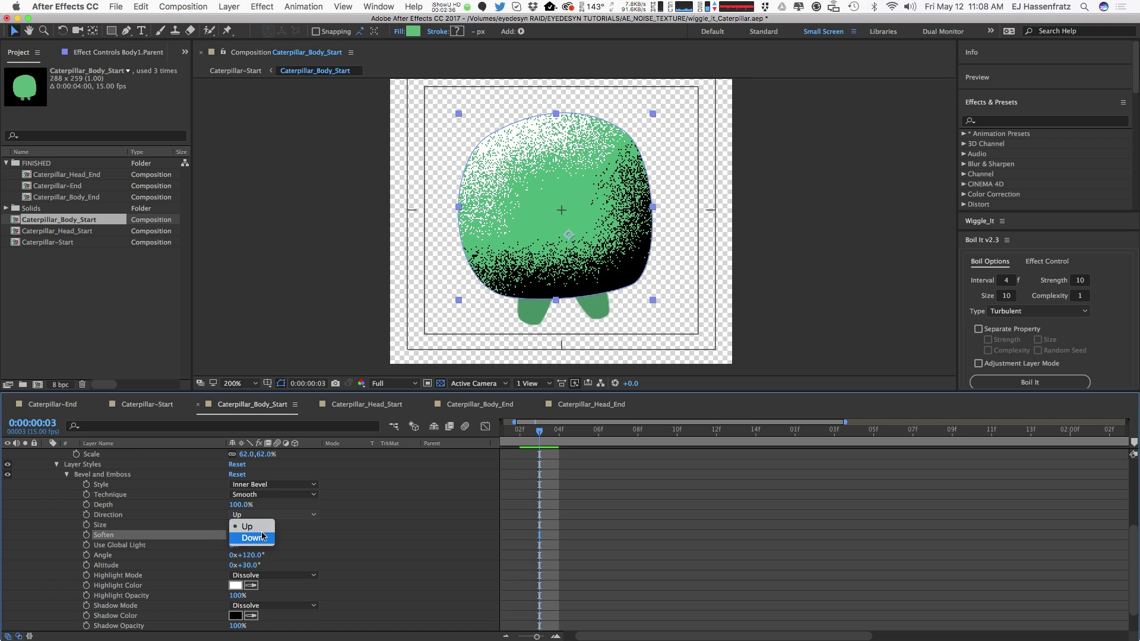
pyautogui.click(263, 539)
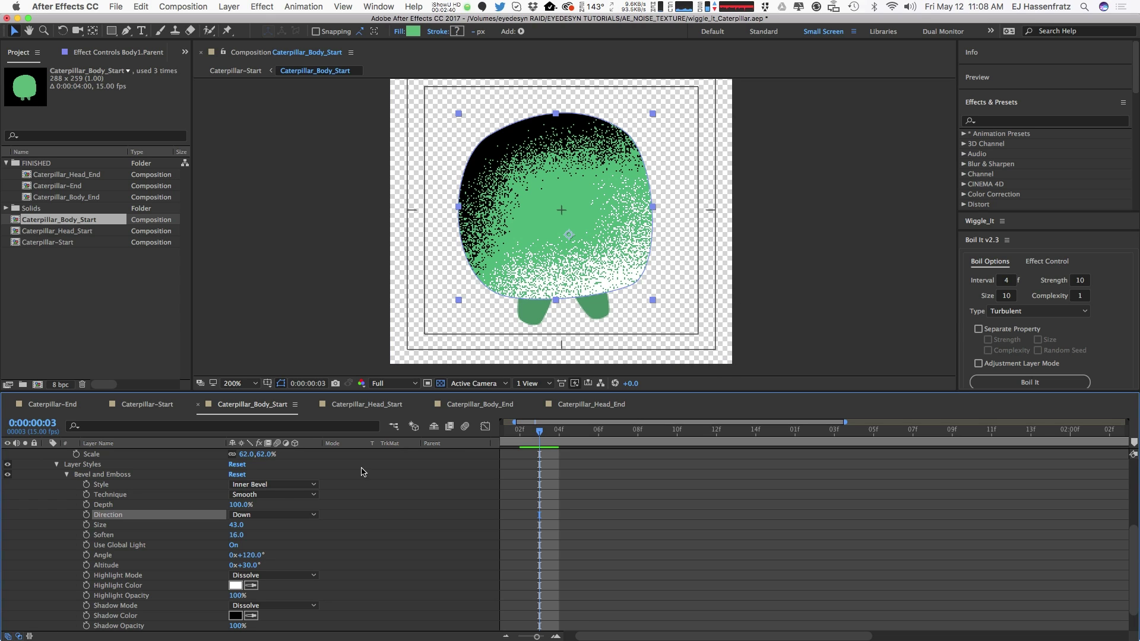
pyautogui.click(272, 516)
pyautogui.click(279, 525)
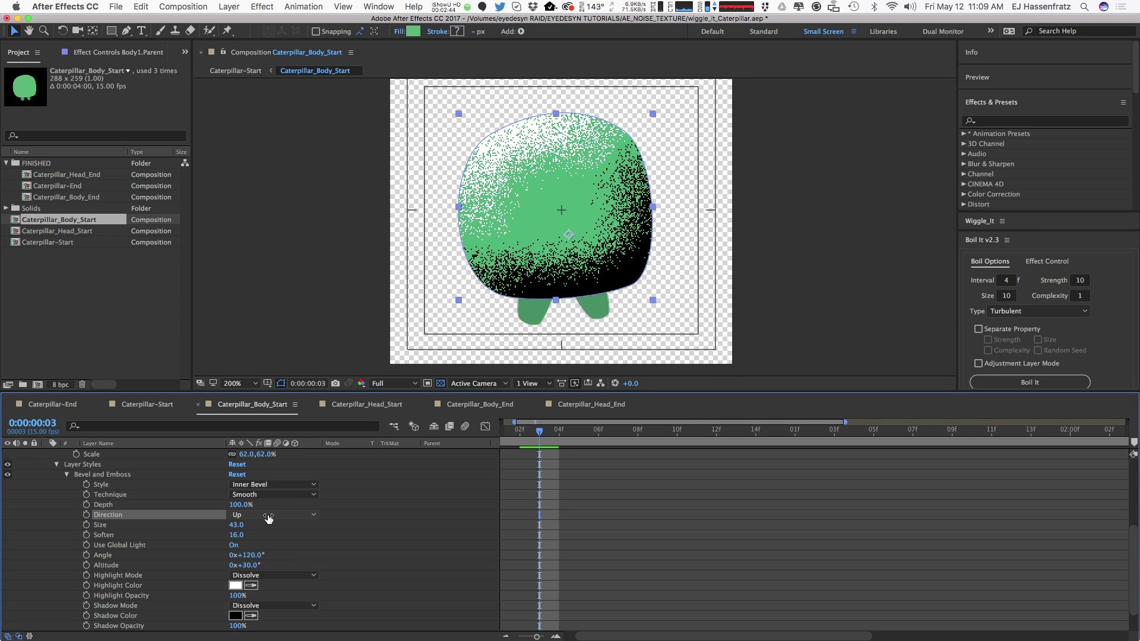
pyautogui.click(250, 585)
pyautogui.click(539, 214)
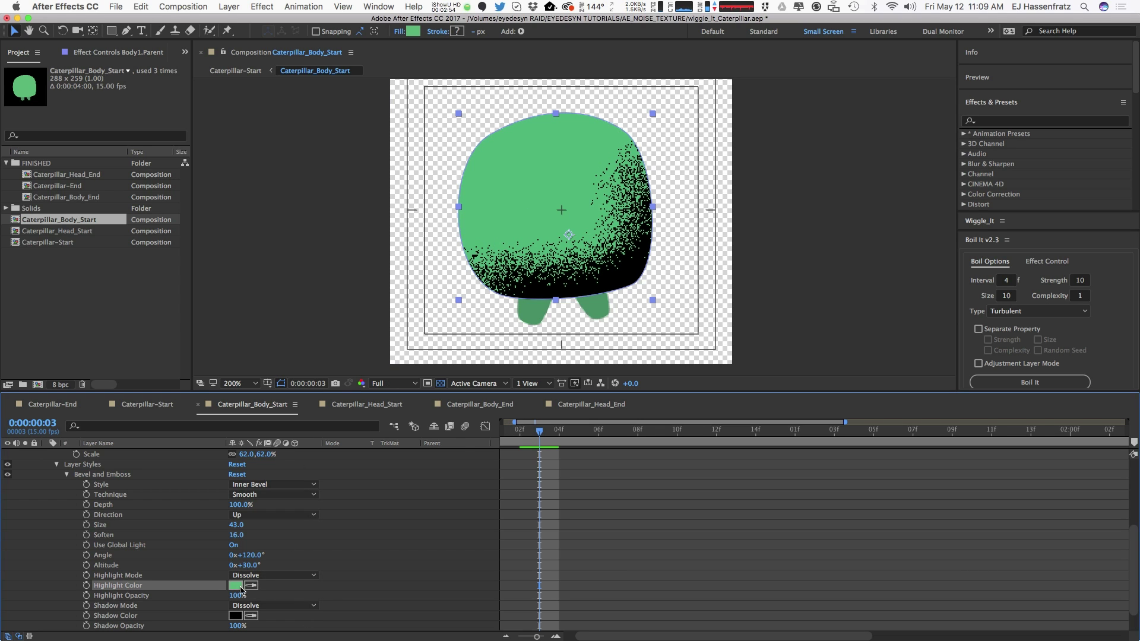
# Lighten the bevel highlight green and set the shadow colour to a darker sampled green.
pyautogui.click(236, 587)
pyautogui.moveTo(231, 332)
pyautogui.mouseDown()
pyautogui.moveTo(219, 325)
pyautogui.moveTo(225, 312)
pyautogui.moveTo(209, 323)
pyautogui.moveTo(220, 316)
pyautogui.mouseUp()
pyautogui.click(407, 292)
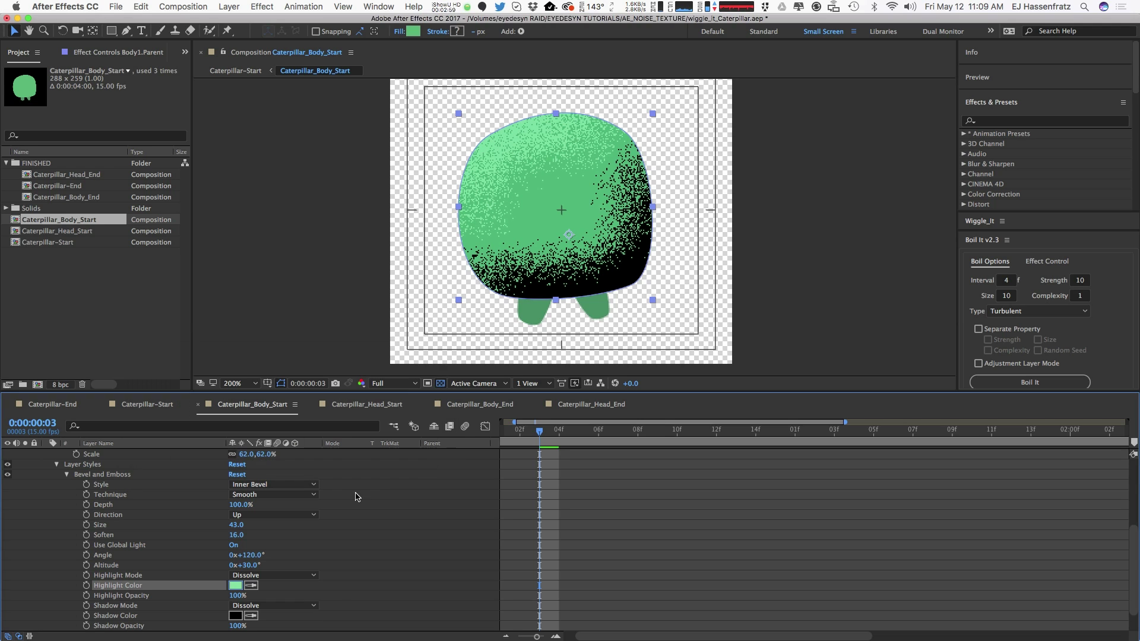
pyautogui.click(251, 615)
pyautogui.click(541, 224)
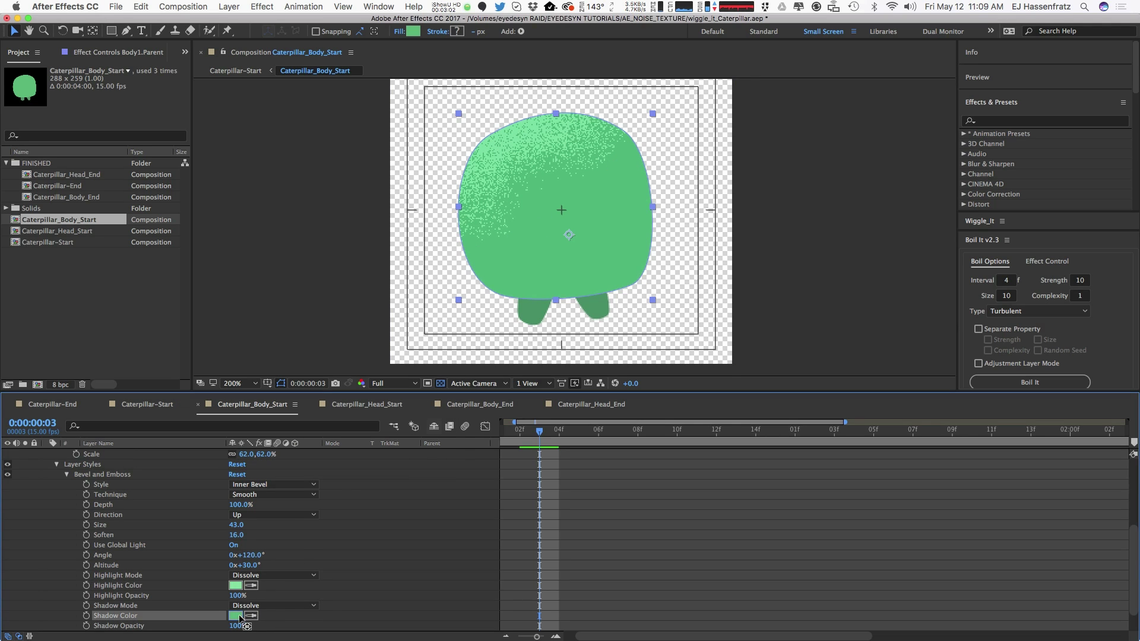
pyautogui.click(235, 615)
pyautogui.moveTo(238, 363)
pyautogui.mouseDown()
pyautogui.moveTo(237, 379)
pyautogui.moveTo(224, 371)
pyautogui.mouseUp()
pyautogui.click(406, 292)
# Preview the animation, test-move the body at 200% zoom, undo the moves, and preview again.
pyautogui.press('space')
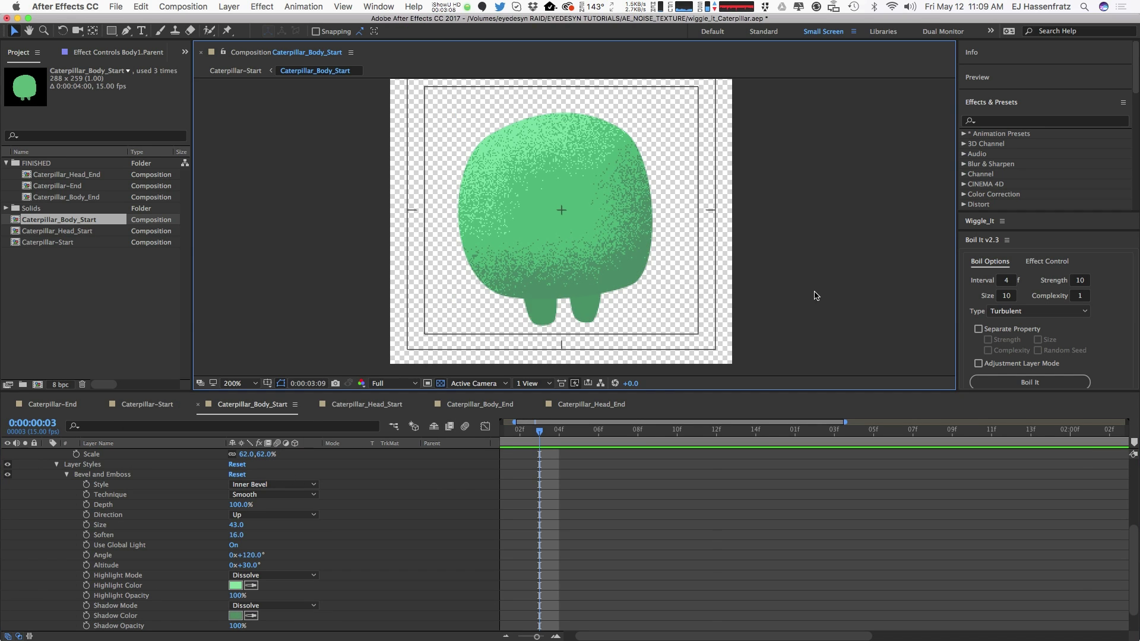
pyautogui.press('space')
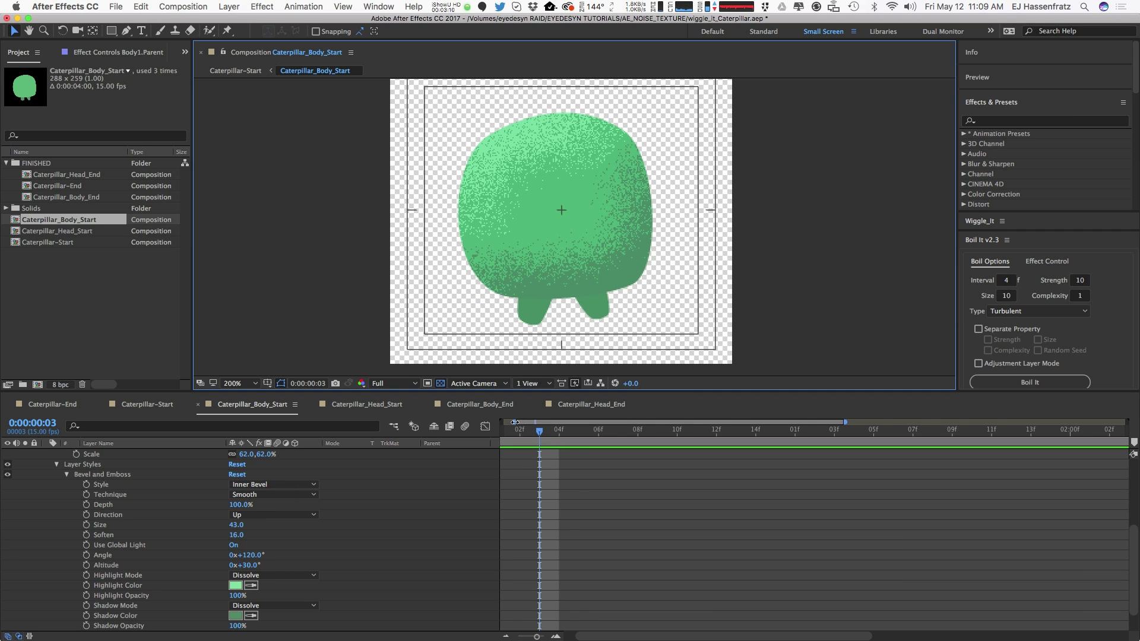
pyautogui.moveTo(515, 422); pyautogui.dragTo(499, 423)
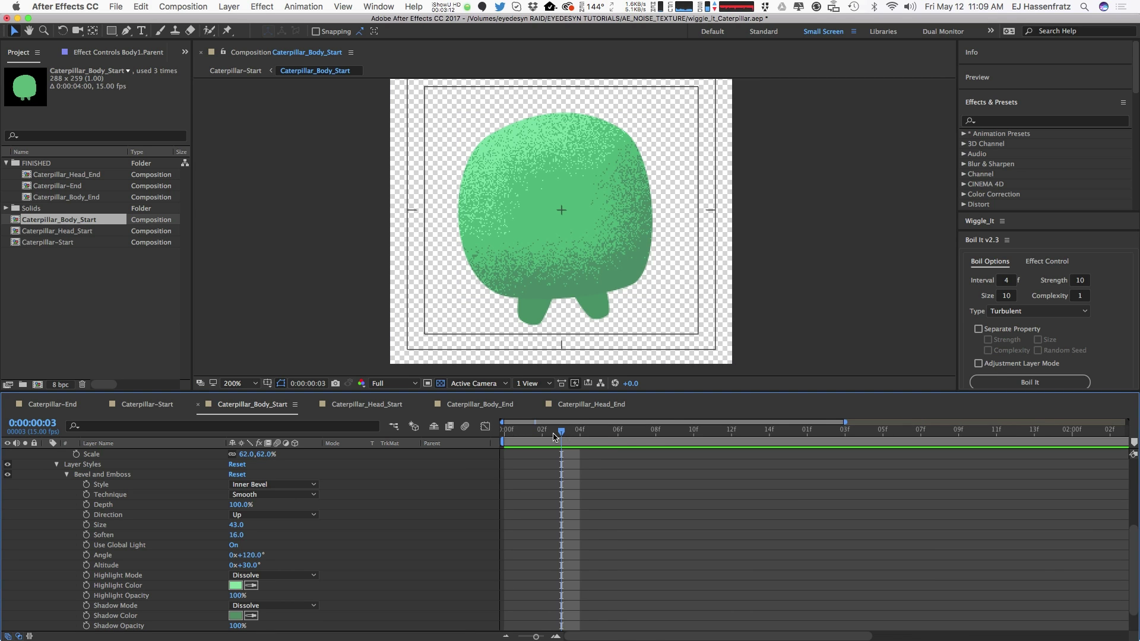
pyautogui.click(541, 438)
pyautogui.click(581, 269)
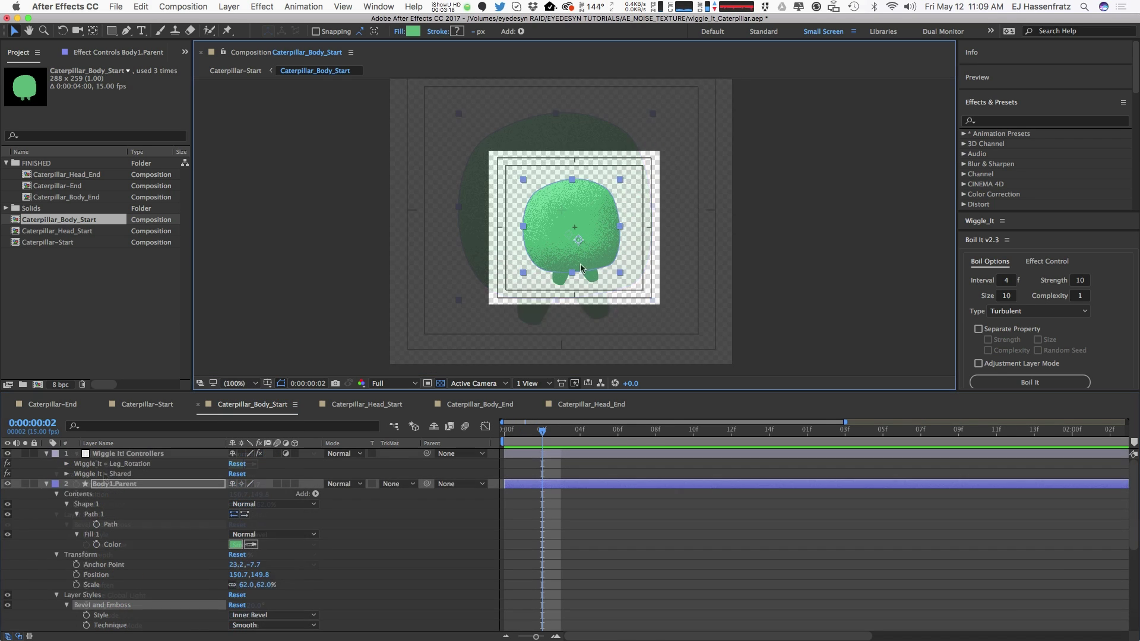
pyautogui.moveTo(581, 268); pyautogui.dragTo(590, 258)
pyautogui.hotkey('ctrl', 'z')
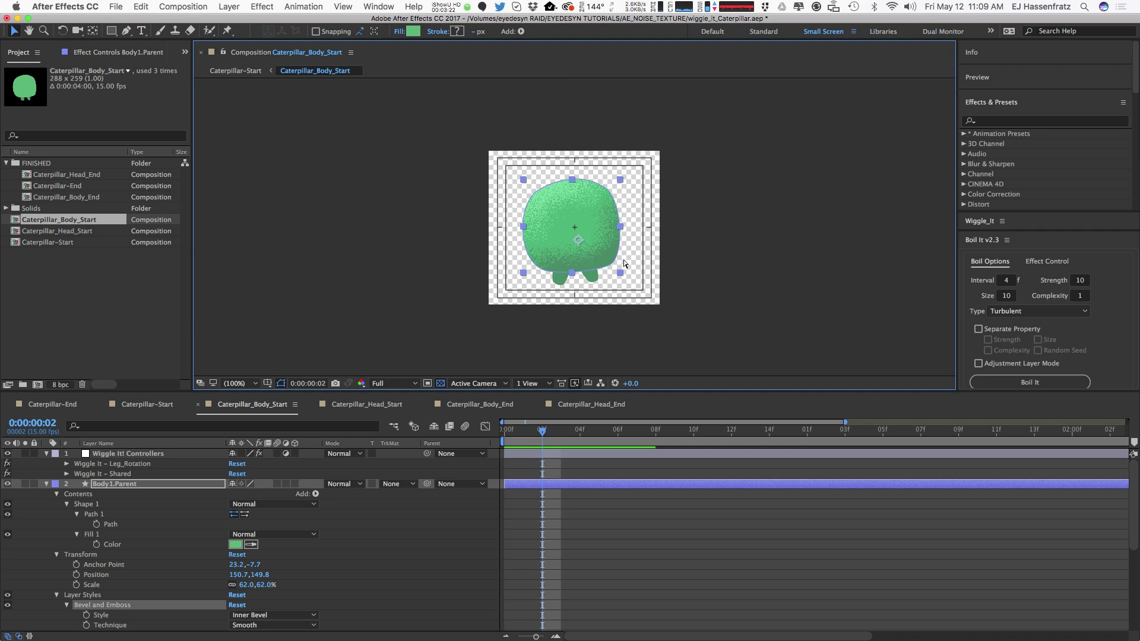
pyautogui.press('.')
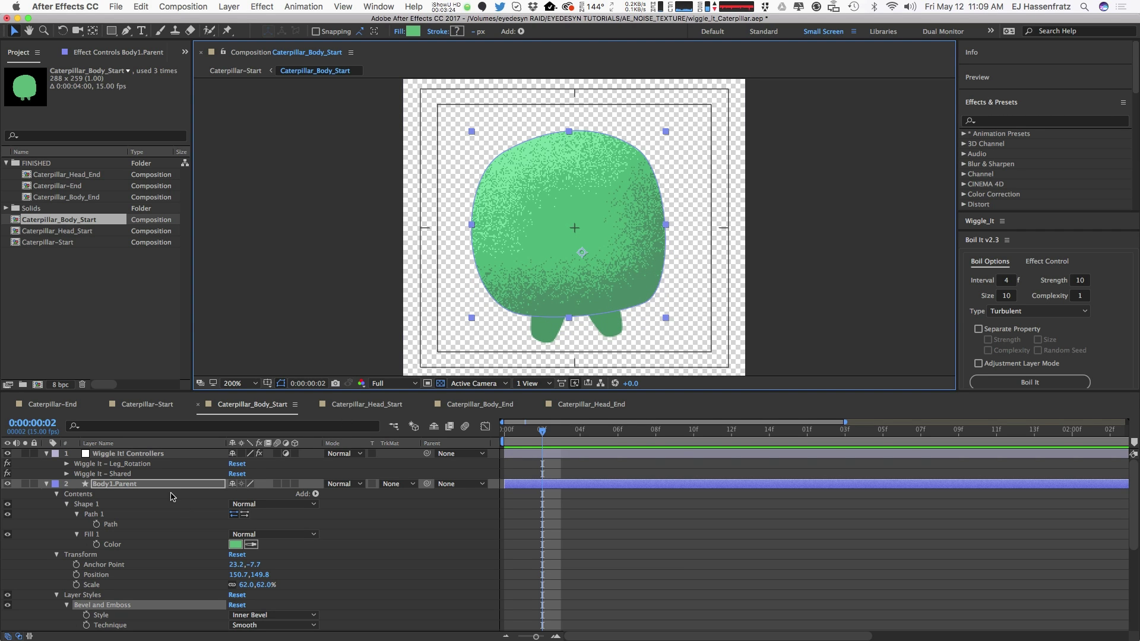
pyautogui.moveTo(503, 308); pyautogui.dragTo(526, 291)
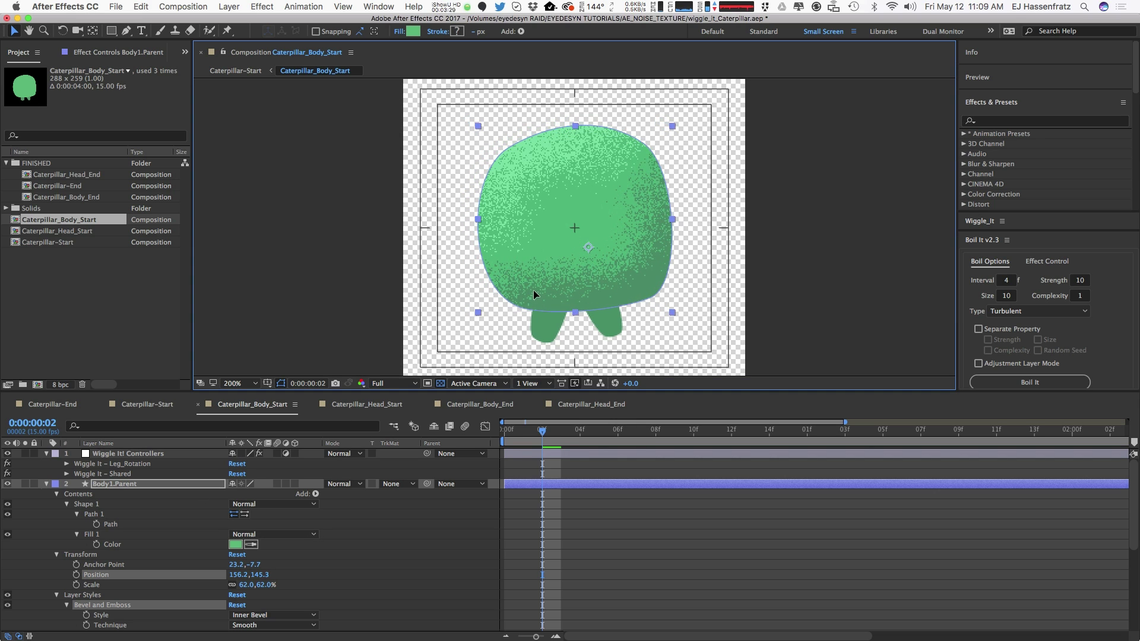
pyautogui.press('super+z')
pyautogui.click(551, 437)
pyautogui.press('space')
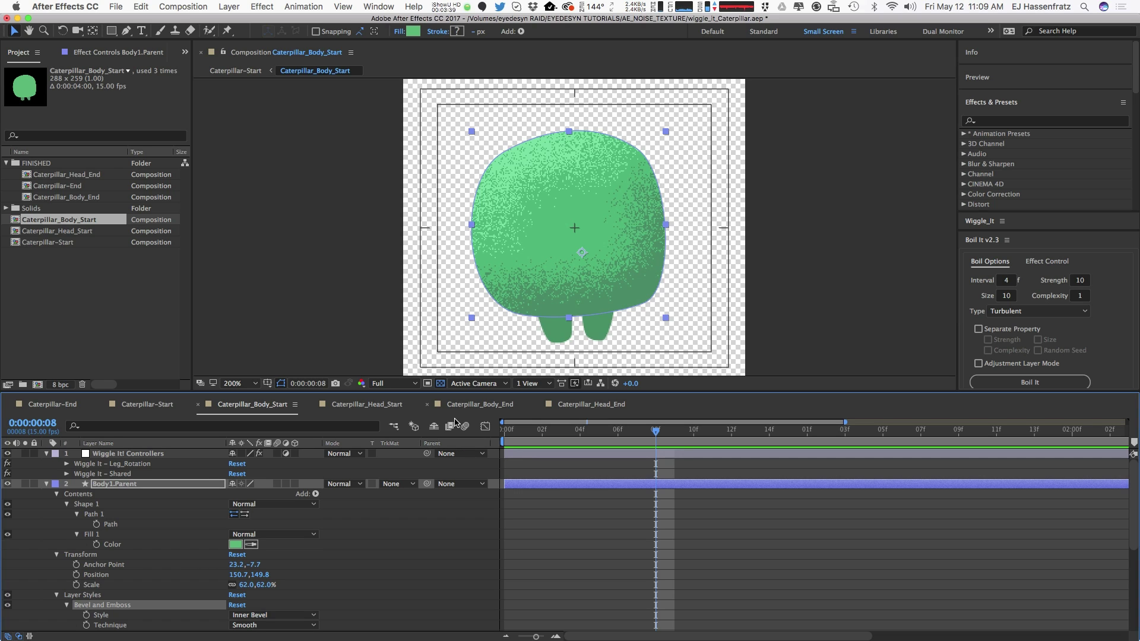
pyautogui.click(137, 484)
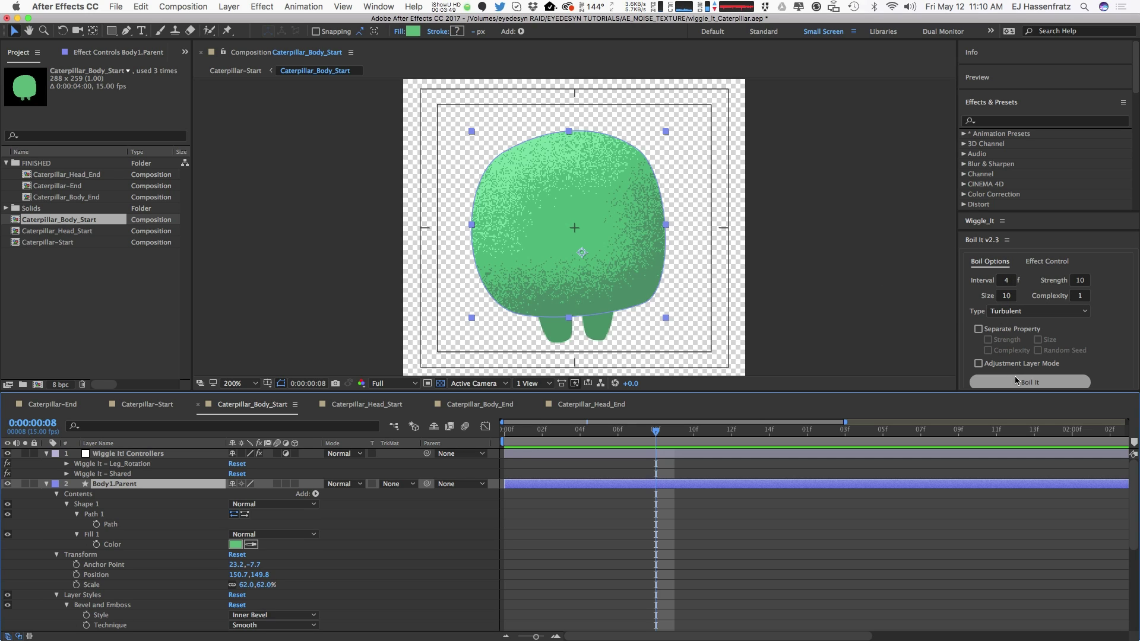
# Apply the Boil It effect to Body1.Parent and preview the wobble.
pyautogui.click(1045, 383)
pyautogui.click(1003, 416)
pyautogui.press('space')
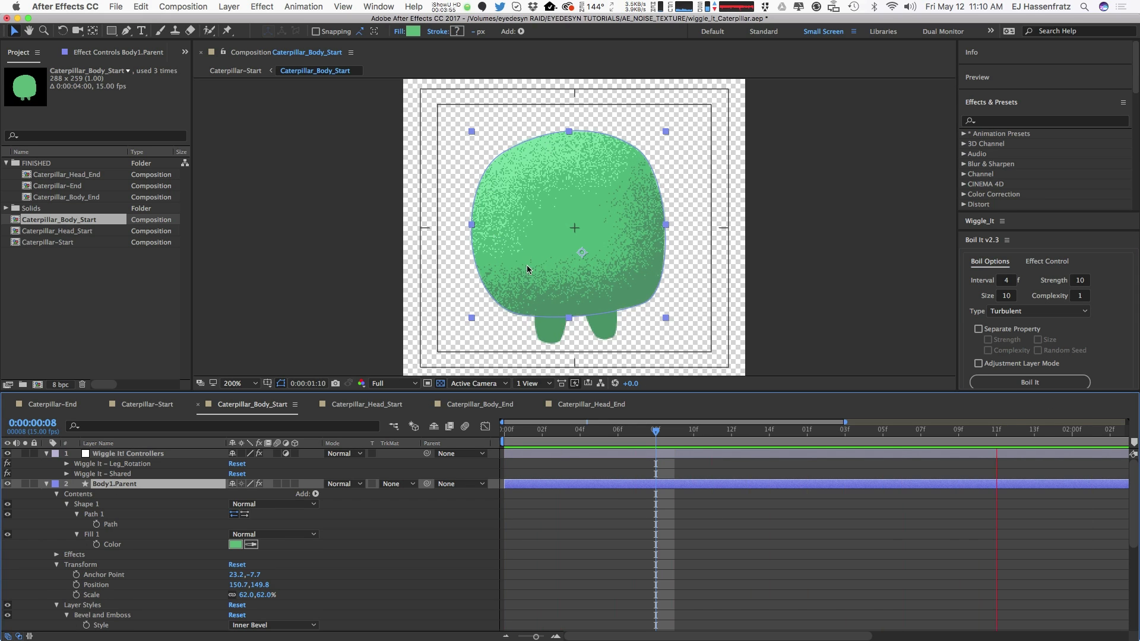
pyautogui.click(631, 184)
pyautogui.click(731, 158)
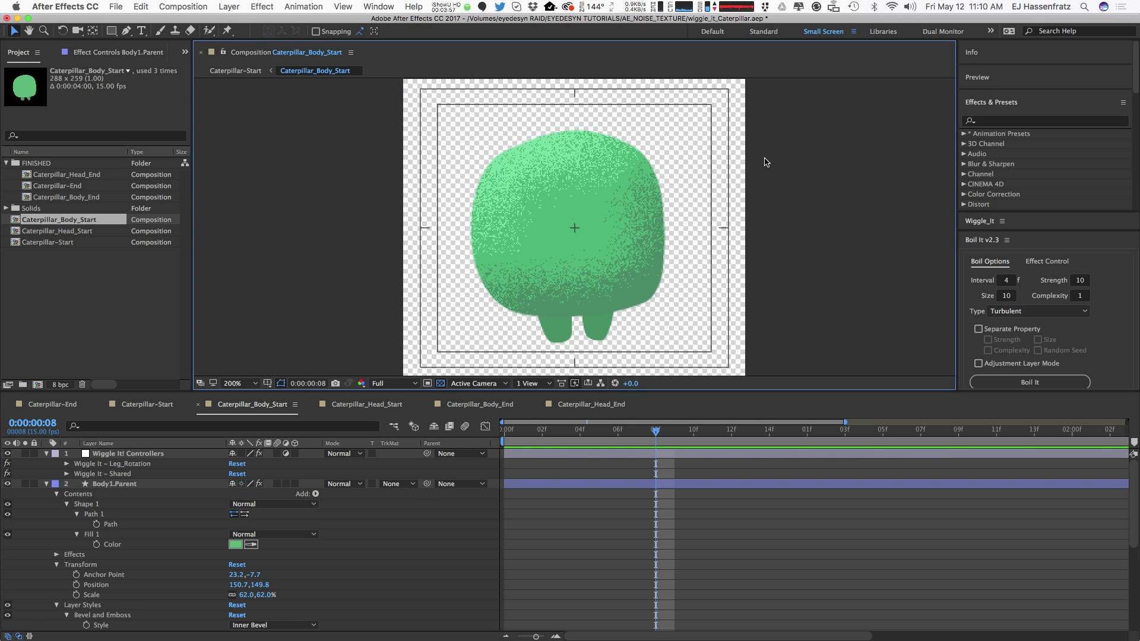
pyautogui.press('space')
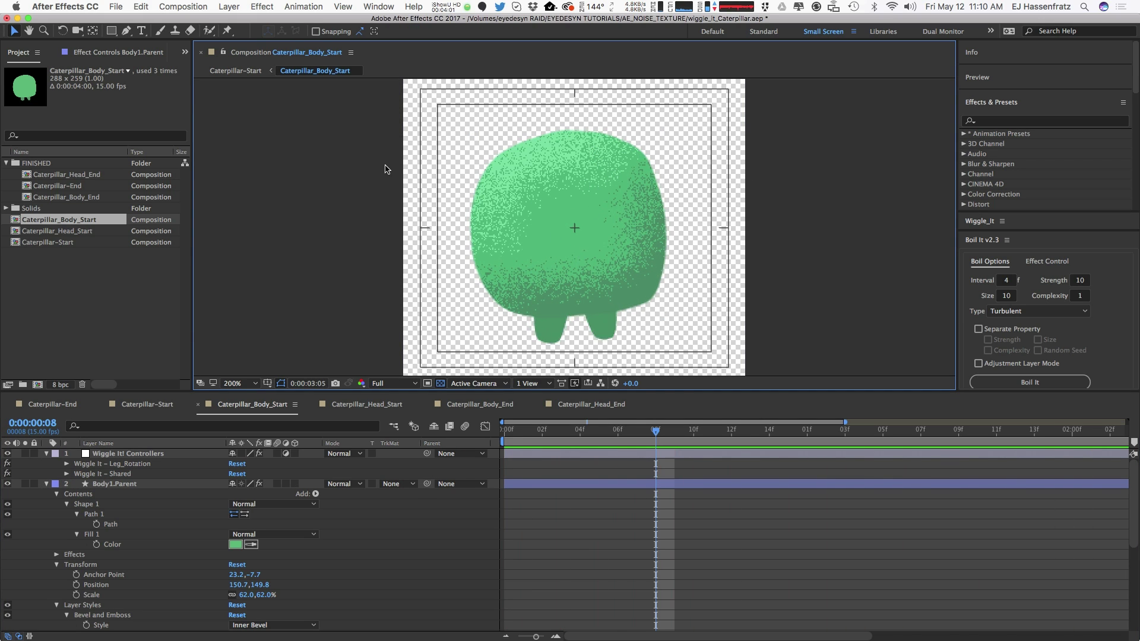
# In Effect Controls, set Boil It interval to 2, size to 184 and strength to 1.
pyautogui.click(119, 483)
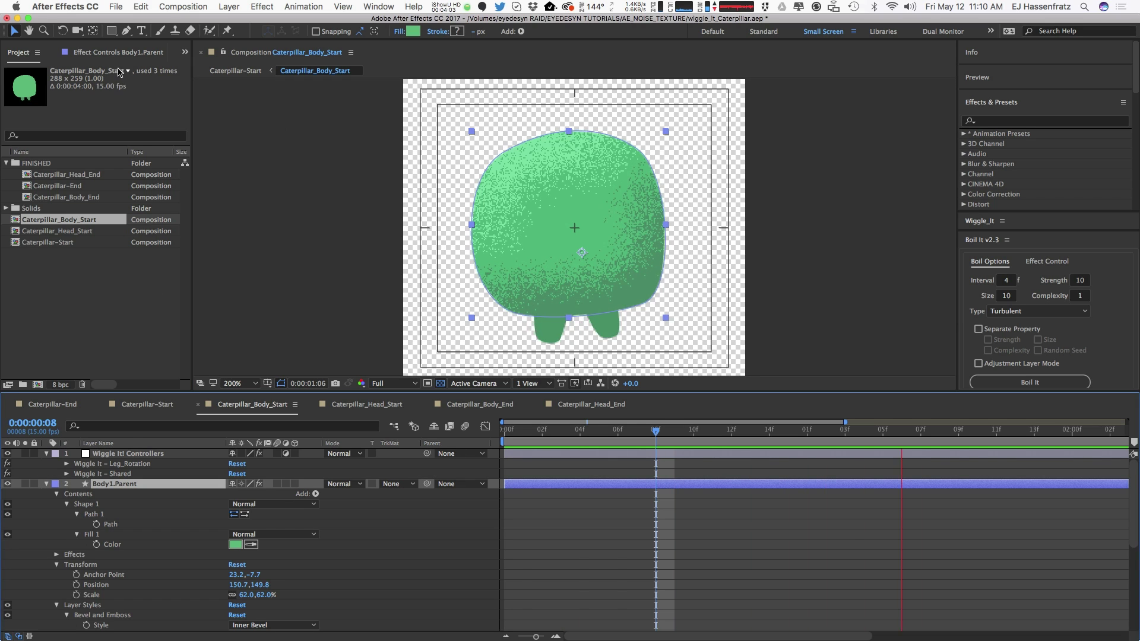
pyautogui.press('F3')
pyautogui.click(113, 90)
pyautogui.write('1')
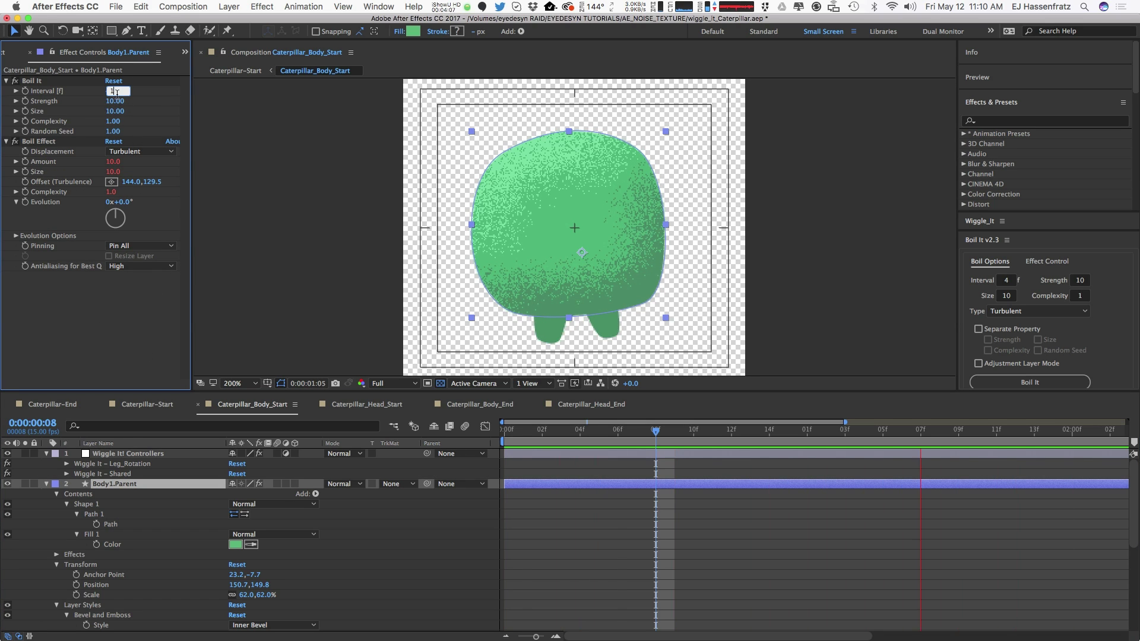
pyautogui.press('Return')
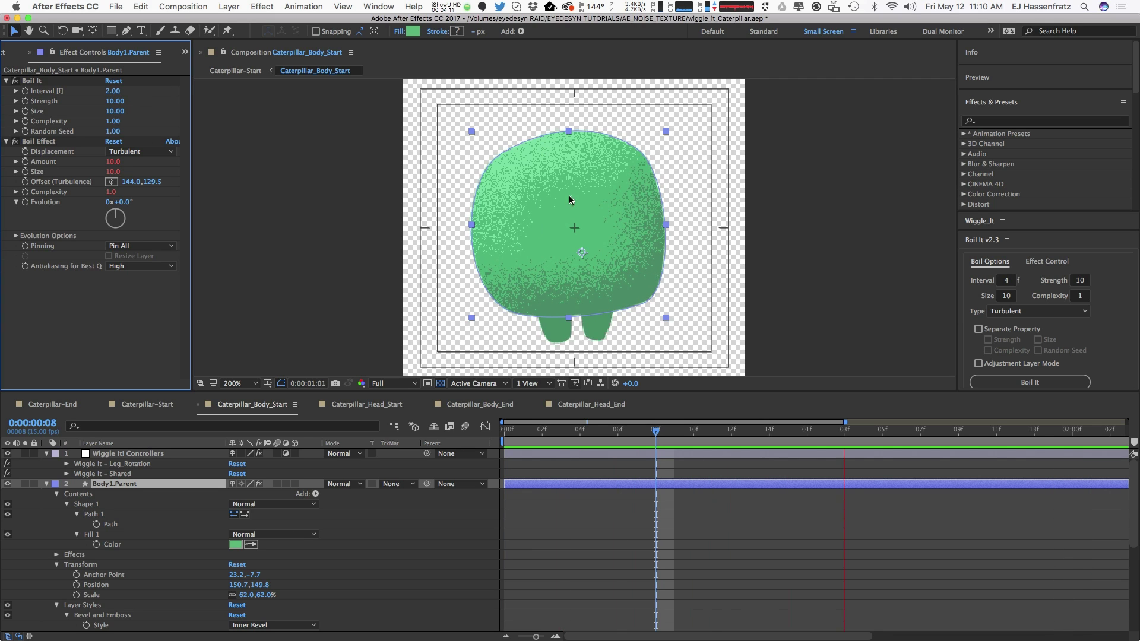
pyautogui.click(115, 112)
pyautogui.write('184')
pyautogui.hotkey('shift', 'Tab')
pyautogui.write('1')
pyautogui.click(123, 336)
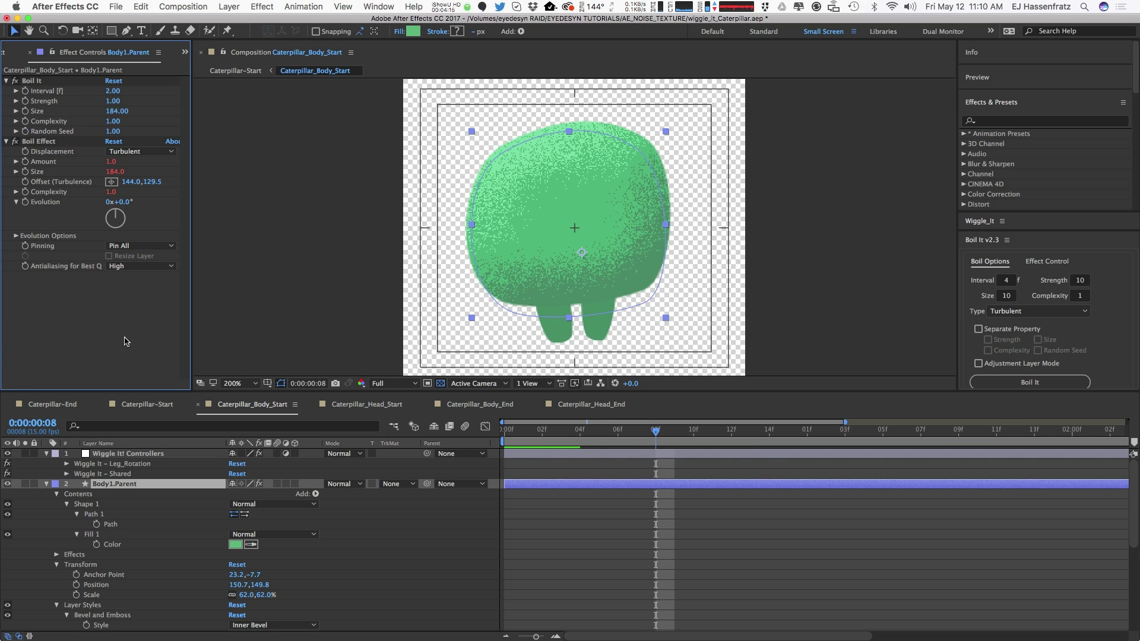
# Preview the boil again and lower its strength to 0.5.
pyautogui.click(834, 374)
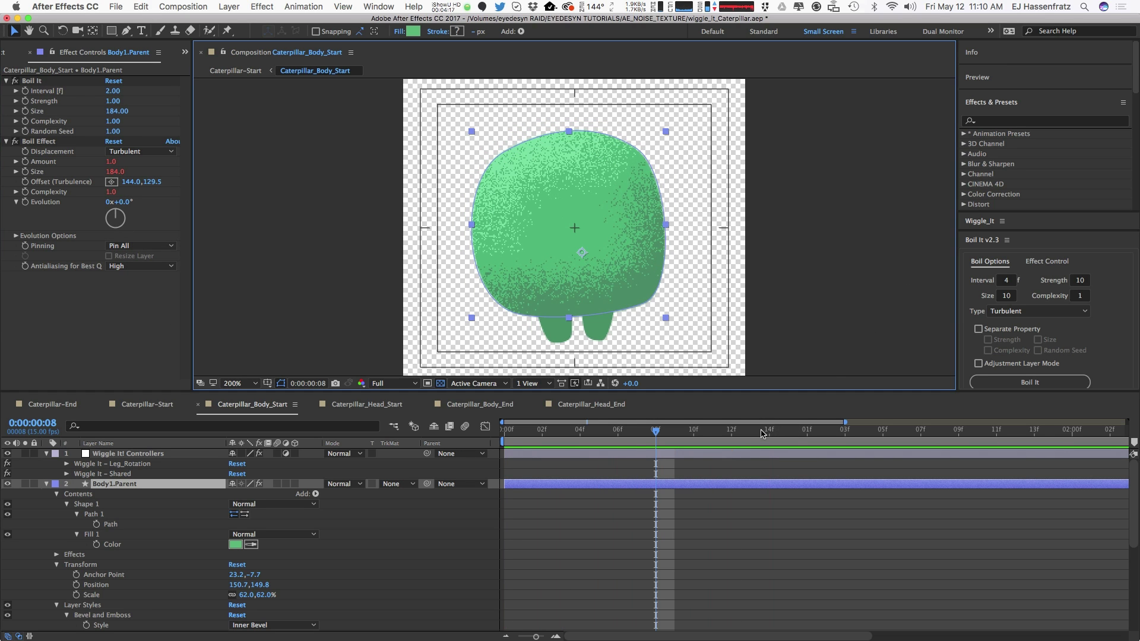
pyautogui.click(847, 358)
pyautogui.press("'")
pyautogui.press('space')
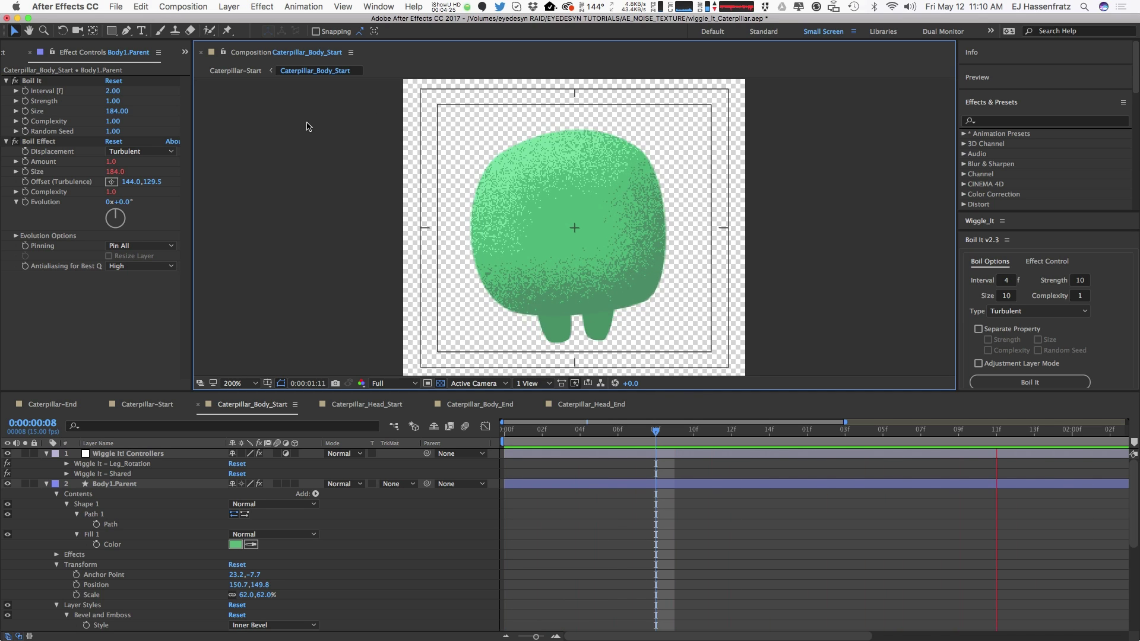
pyautogui.click(112, 101)
pyautogui.write('.5')
pyautogui.press('Return')
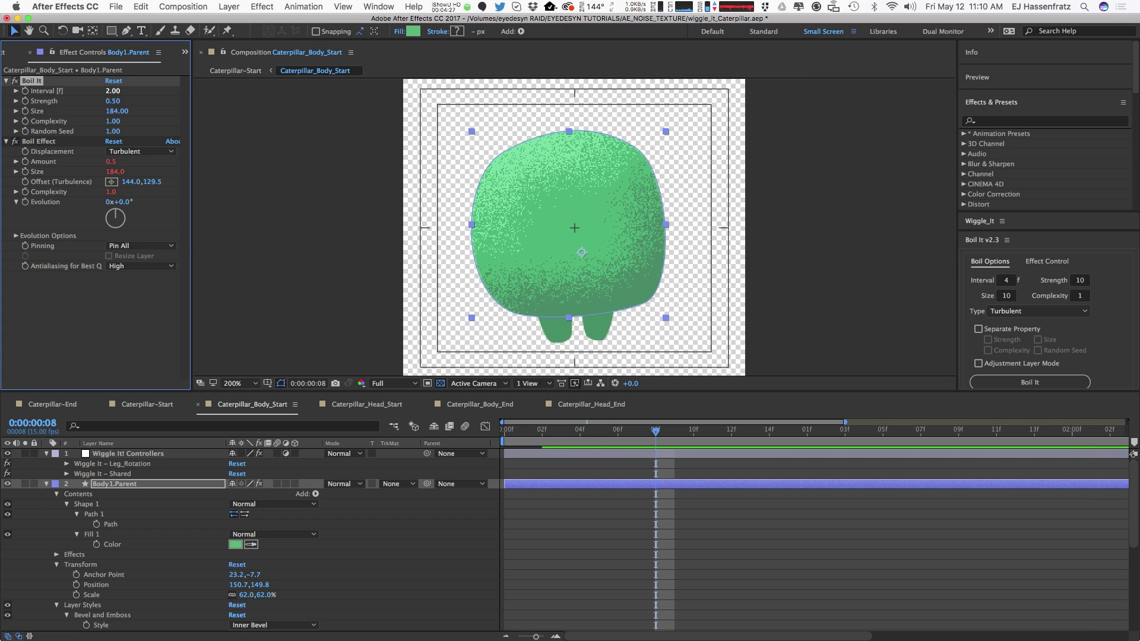
pyautogui.click(697, 369)
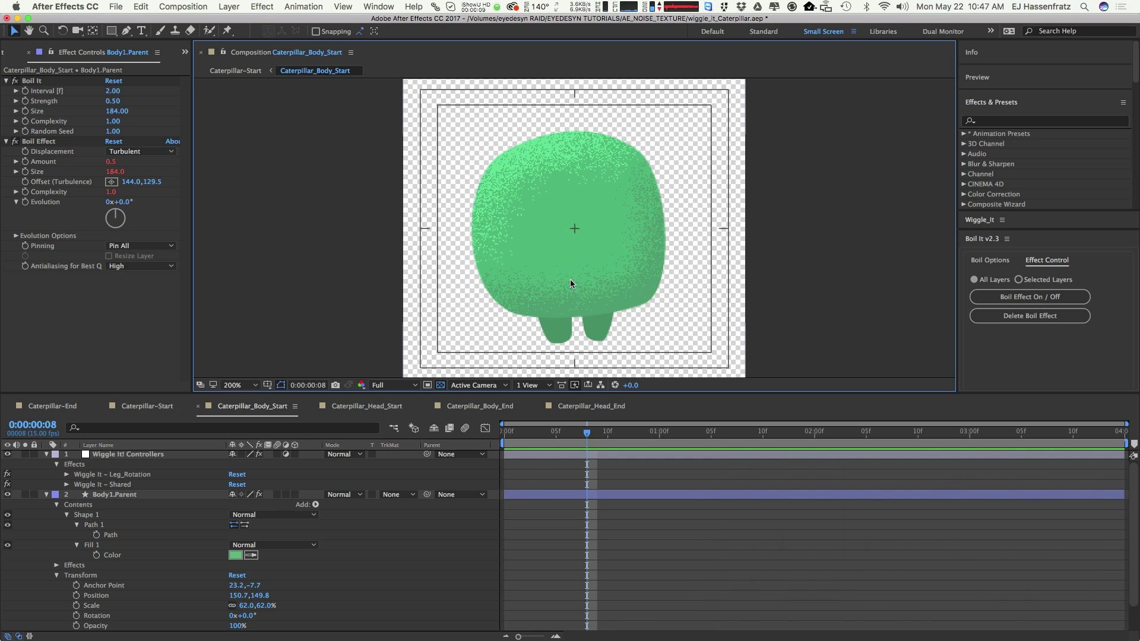
# Select Body1.Parent, toggle Boil It off in its effect panel, and preview without it.
pyautogui.click(85, 494)
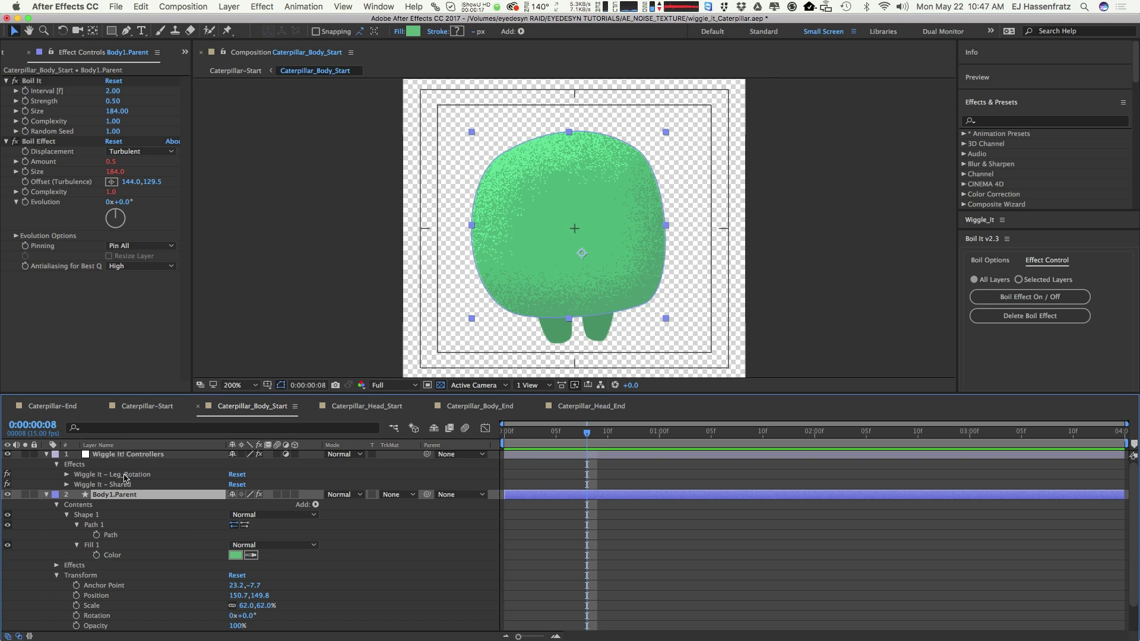
pyautogui.click(1006, 261)
pyautogui.click(1046, 262)
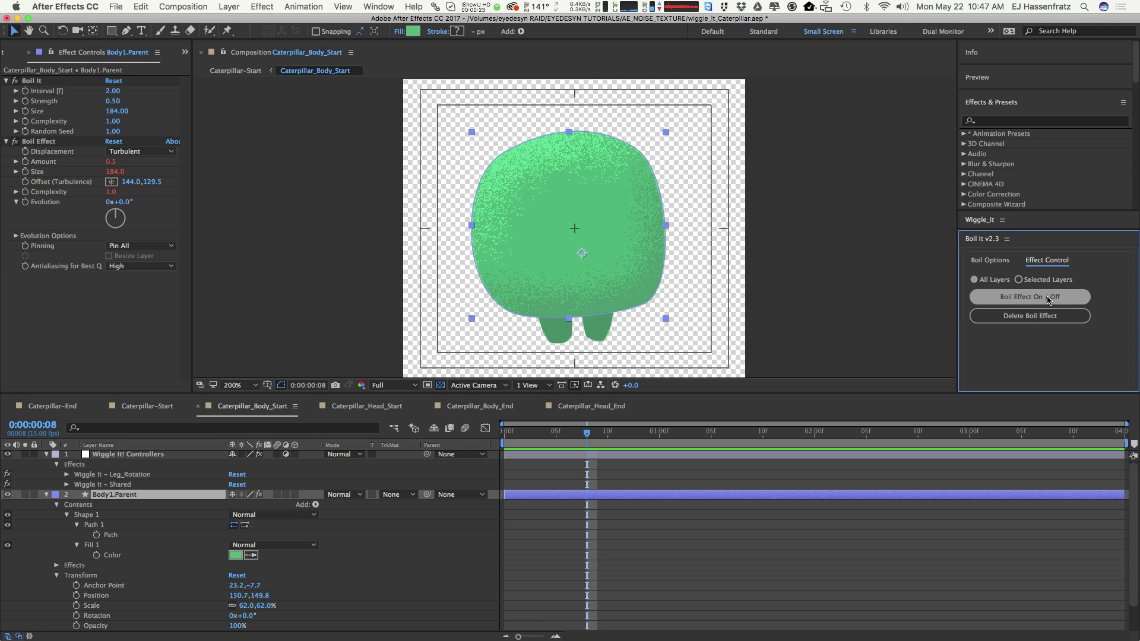
pyautogui.click(1047, 298)
pyautogui.press('space')
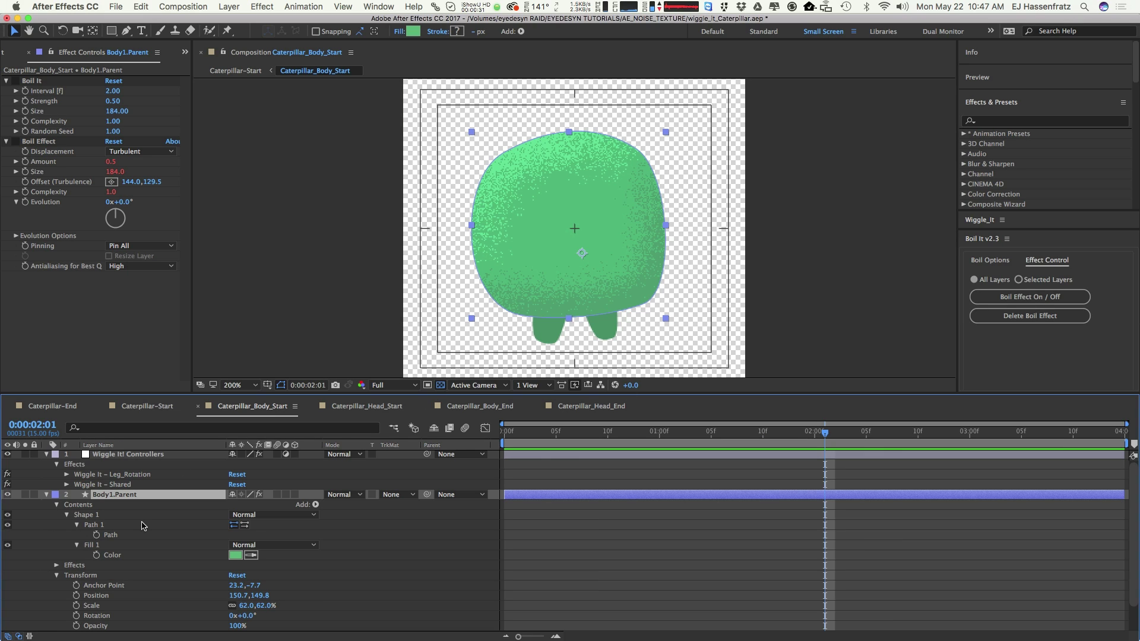
# Twirl open Body1.Parent's Bevel and Emboss and Blending Options to show global light angle and altitude.
pyautogui.scroll(-3, 141, 542)
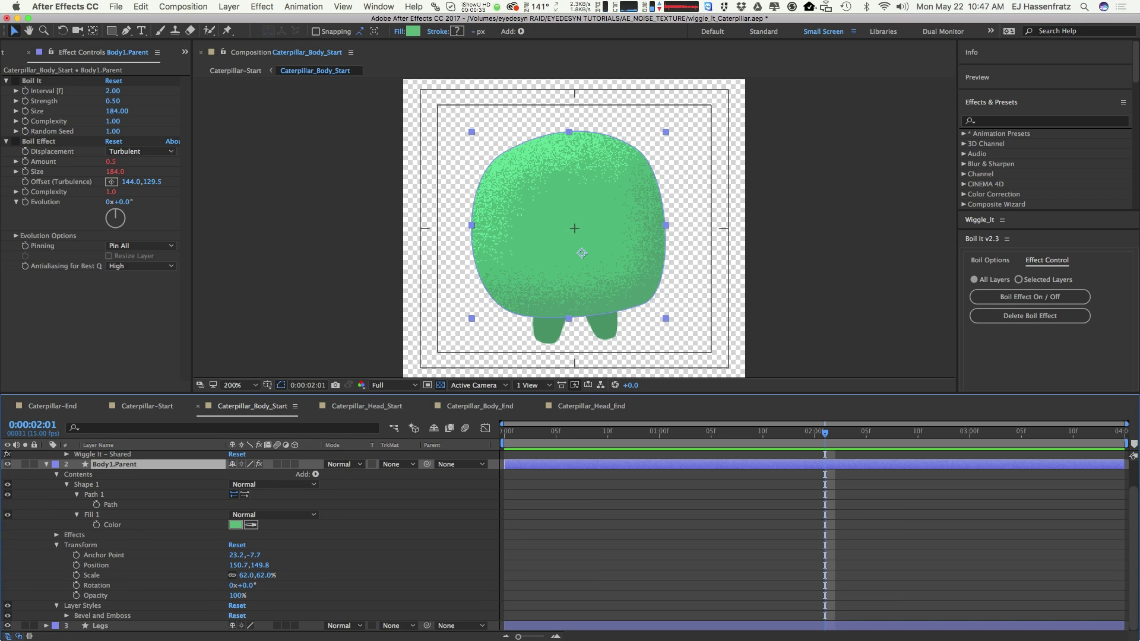
pyautogui.click(67, 616)
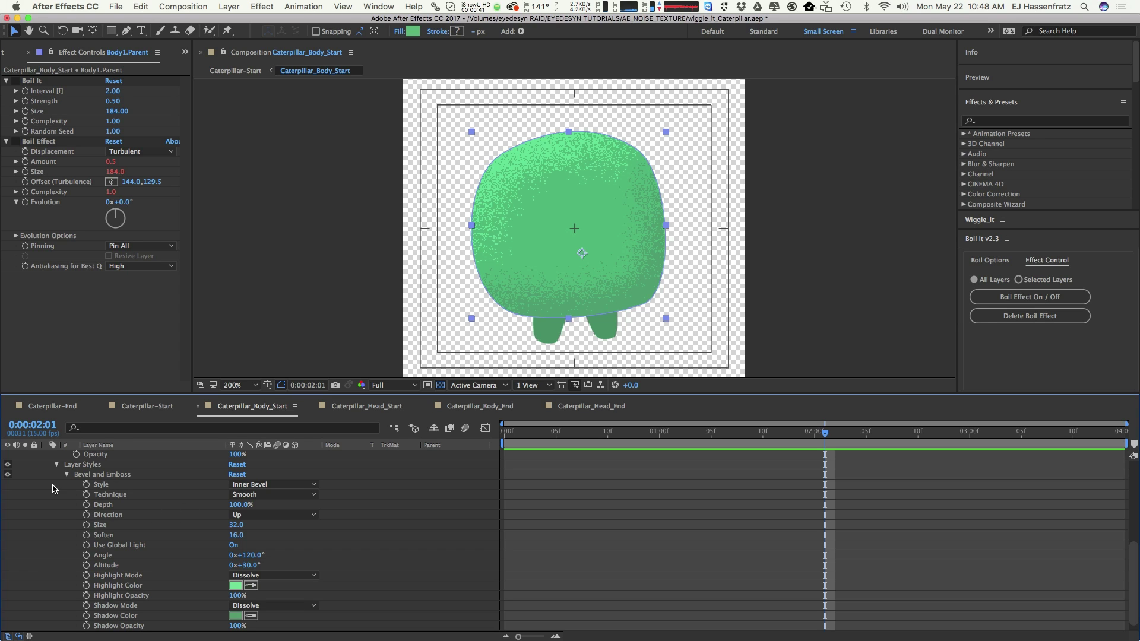
pyautogui.click(55, 466)
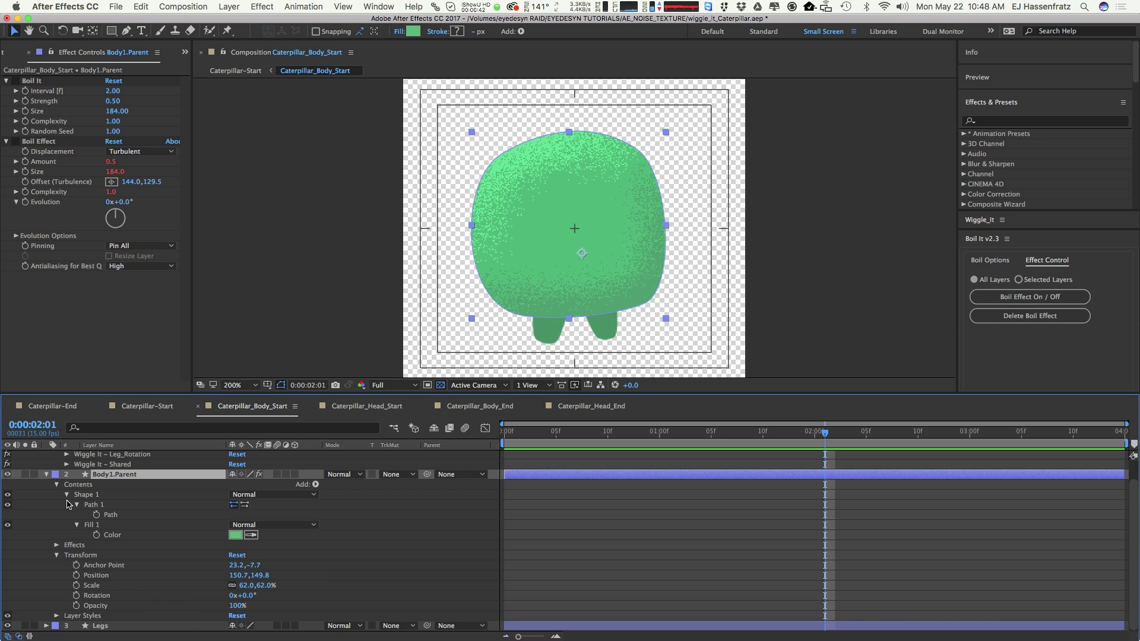
pyautogui.click(55, 616)
pyautogui.click(66, 466)
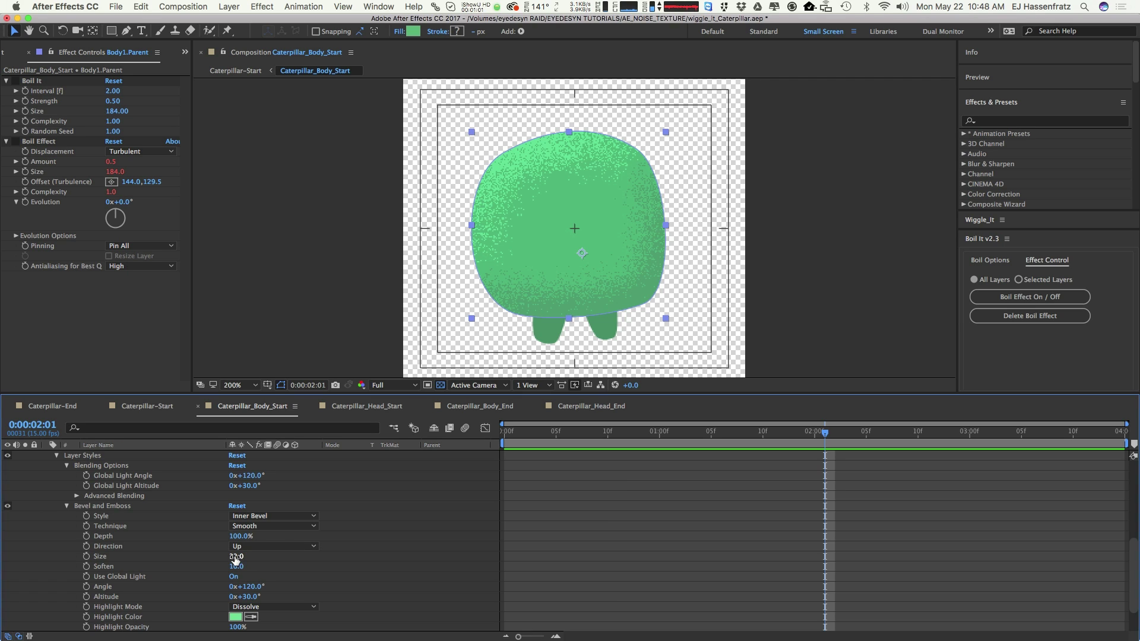
# Set bevel size 38, softening 13.6, global light angle 120° and altitude 41°.
pyautogui.moveTo(237, 557); pyautogui.dragTo(247, 567)
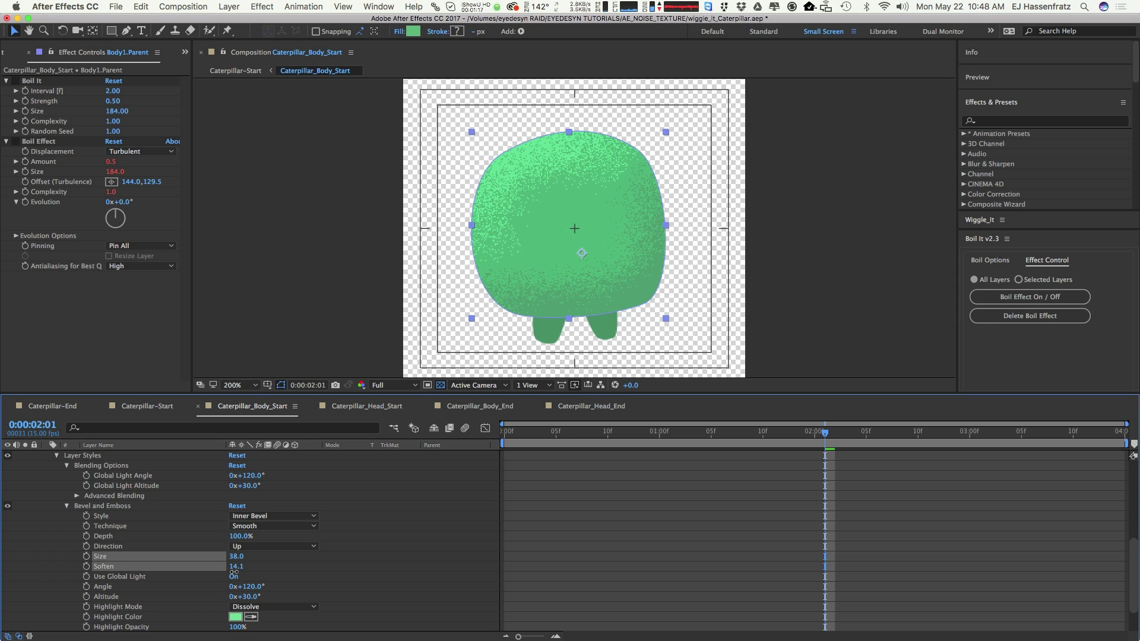
pyautogui.moveTo(242, 573); pyautogui.dragTo(244, 596)
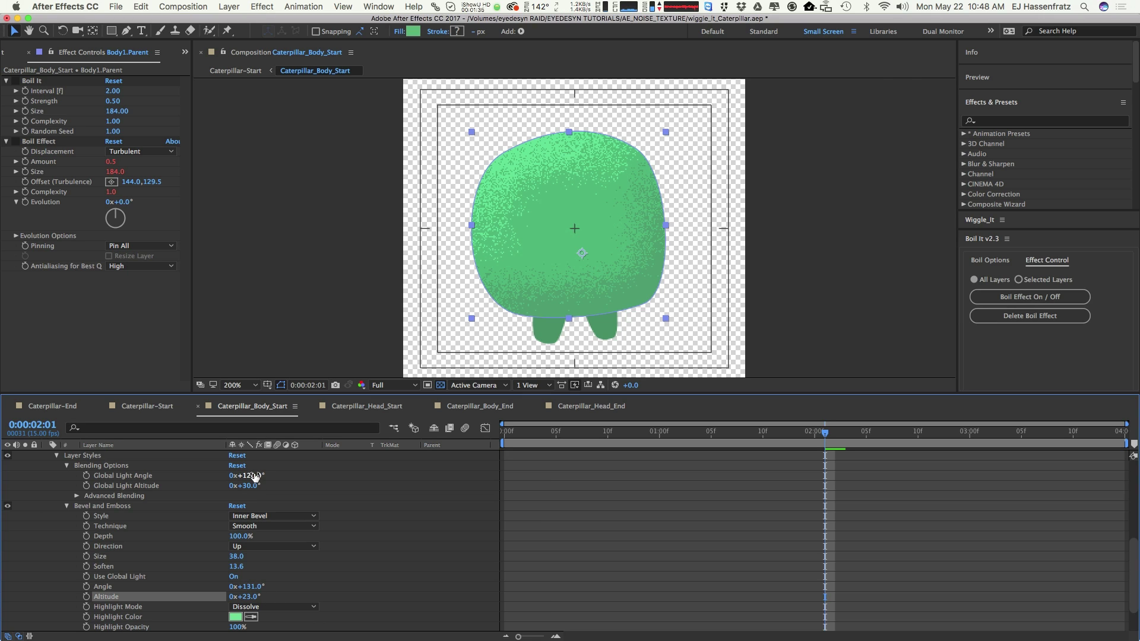
pyautogui.moveTo(245, 475)
pyautogui.mouseDown()
pyautogui.moveTo(258, 482)
pyautogui.moveTo(248, 476)
pyautogui.mouseUp()
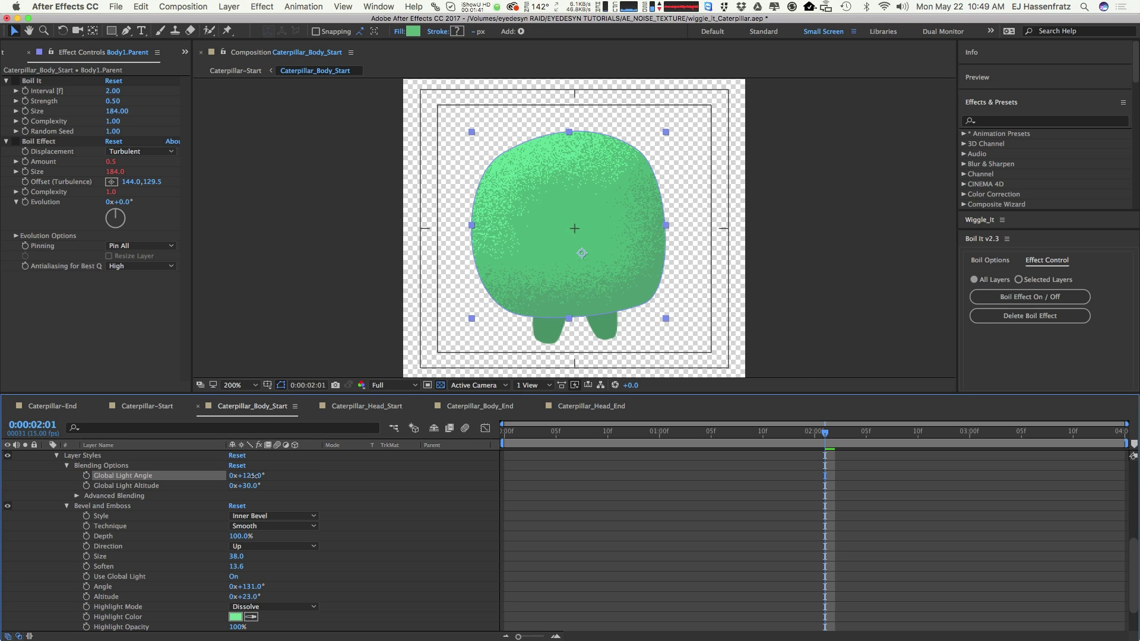
pyautogui.moveTo(255, 476); pyautogui.dragTo(256, 478)
pyautogui.moveTo(254, 477); pyautogui.dragTo(256, 476)
pyautogui.moveTo(256, 477); pyautogui.dragTo(257, 485)
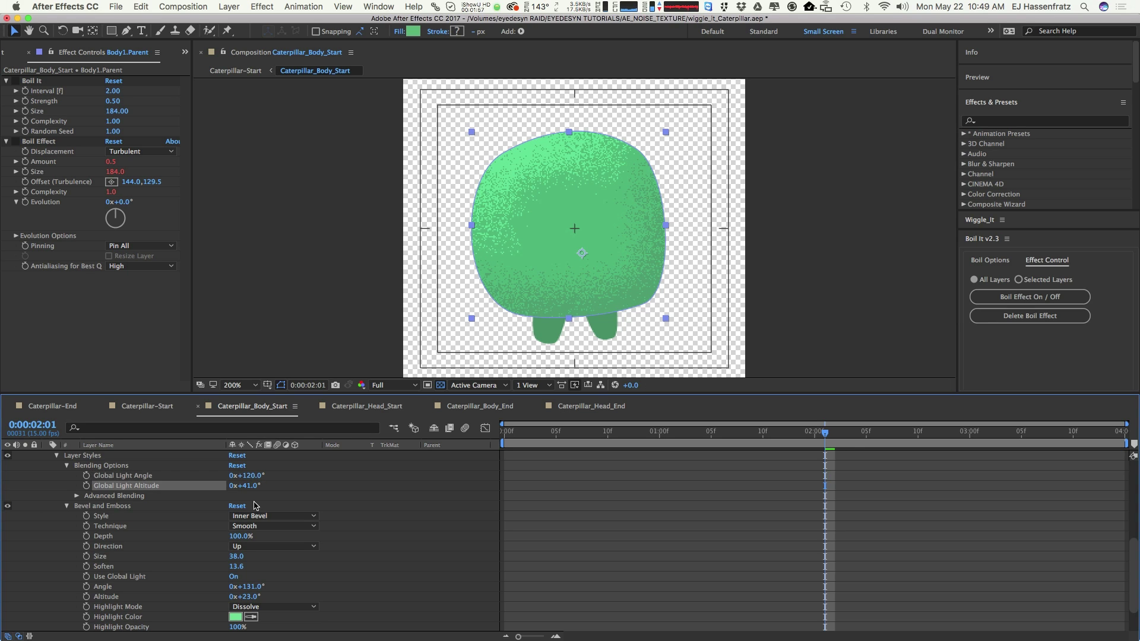
pyautogui.moveTo(254, 485); pyautogui.dragTo(254, 484)
pyautogui.click(144, 477)
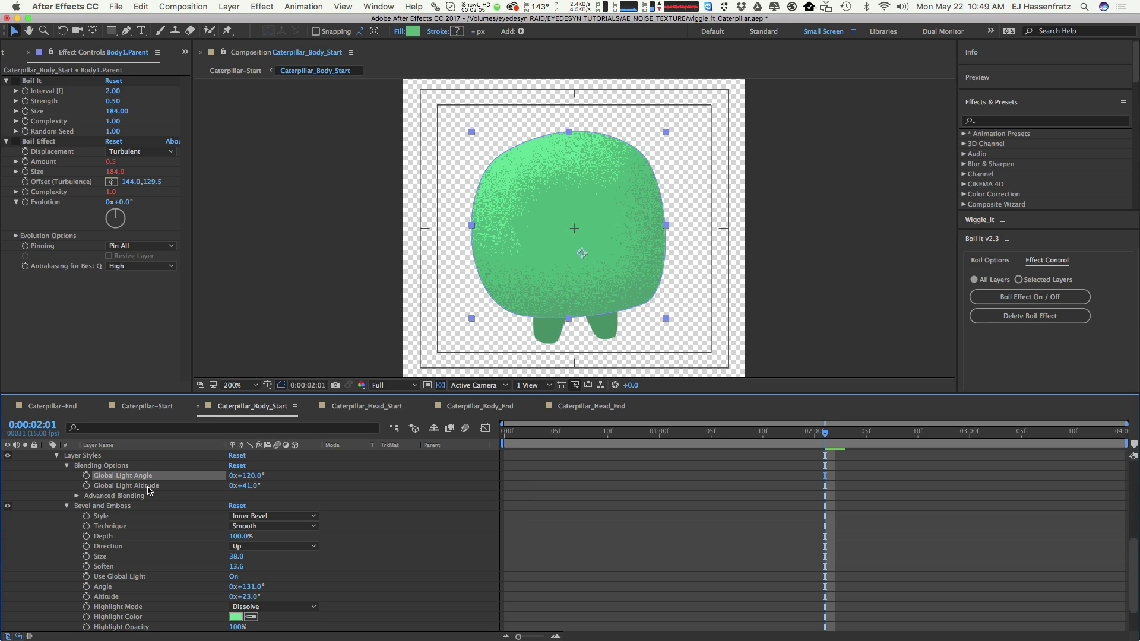
# Wiggle the body's Global Light Angle and Altitude through a new shared controller named Noise.
pyautogui.click(145, 497)
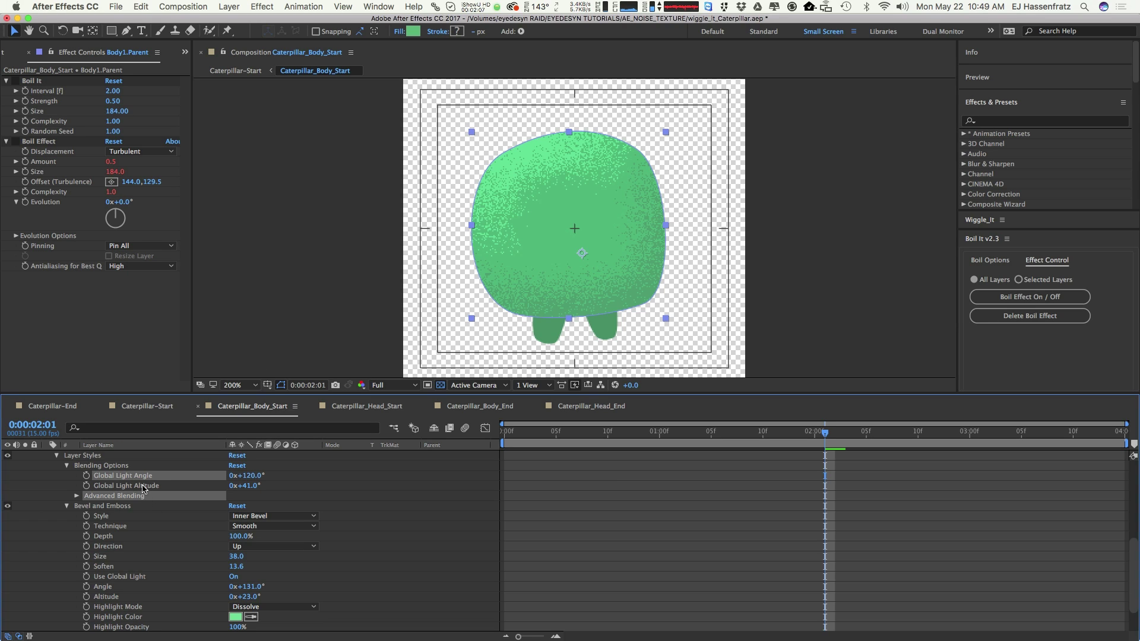
pyautogui.keyDown('shift'); pyautogui.click(143, 485); pyautogui.keyUp('shift')
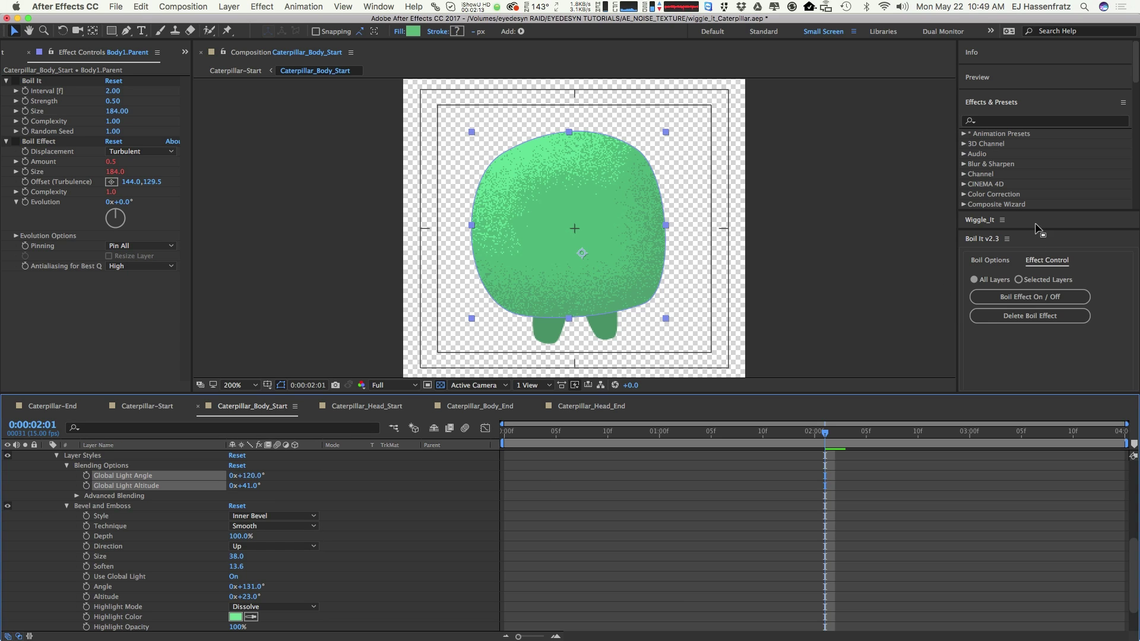
pyautogui.click(1009, 227)
pyautogui.moveTo(985, 227); pyautogui.dragTo(987, 356)
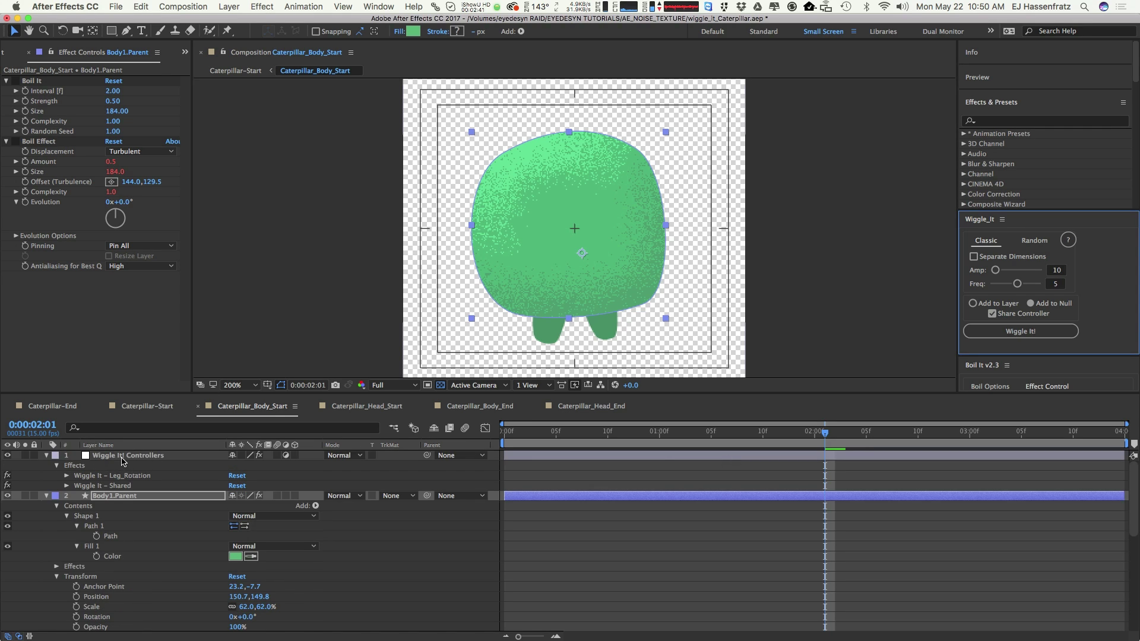
pyautogui.press('space')
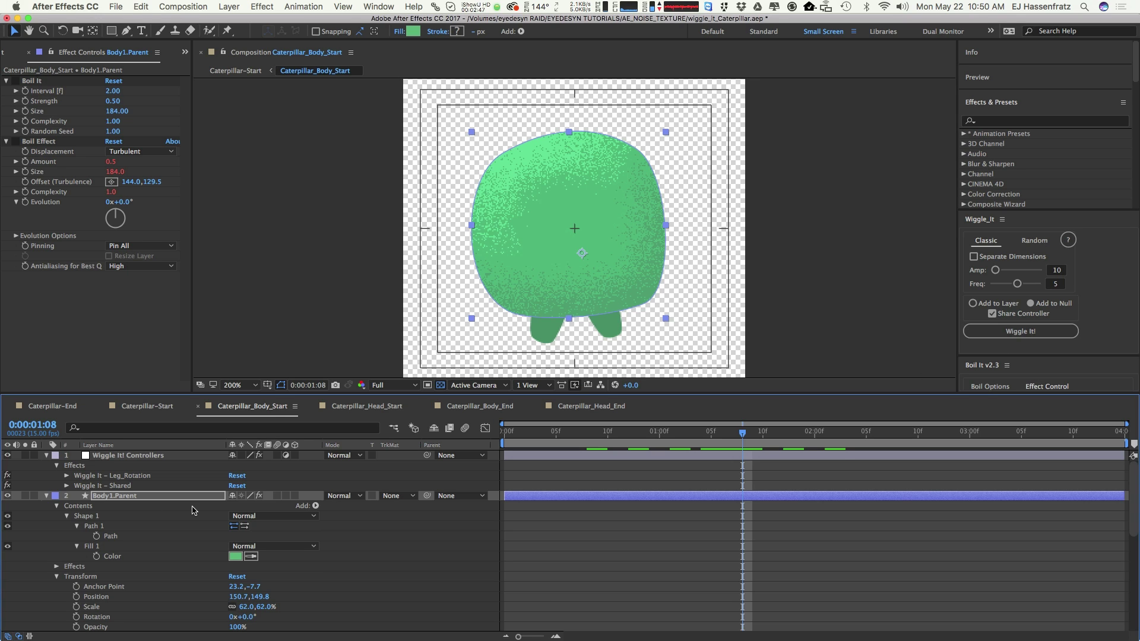
pyautogui.scroll(-8, 196, 509)
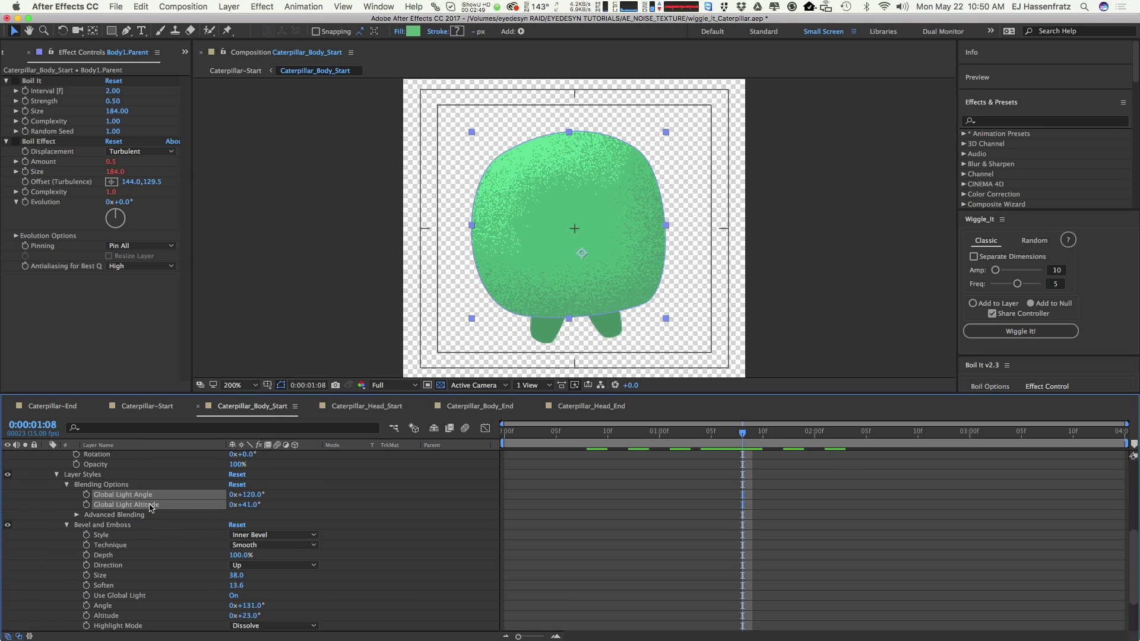
pyautogui.click(1036, 333)
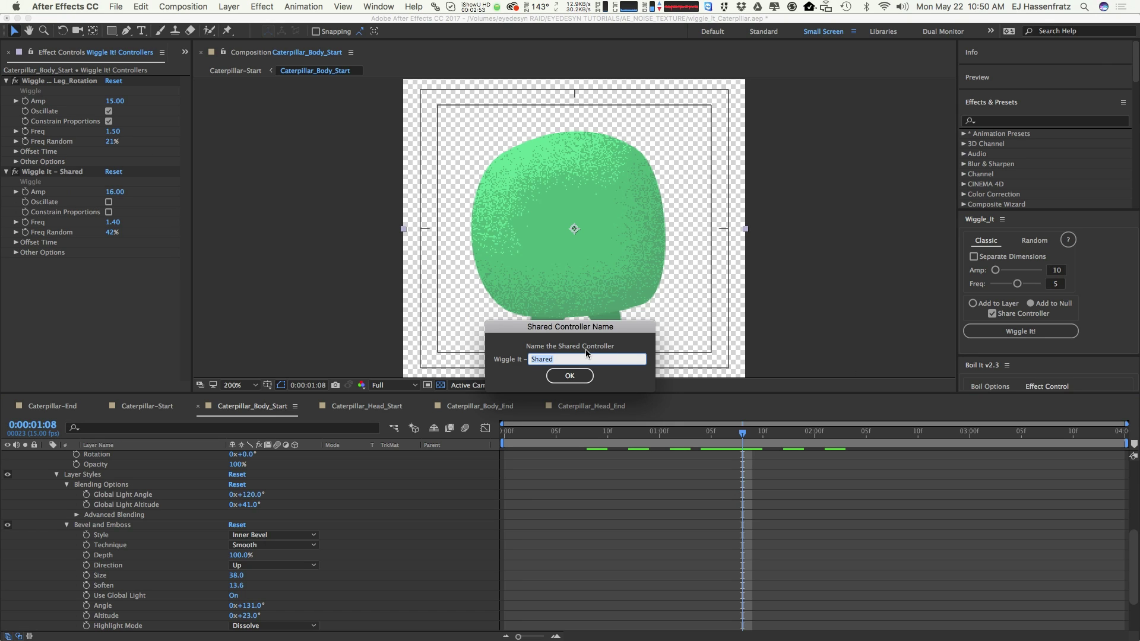
pyautogui.write('Noise')
pyautogui.click(567, 376)
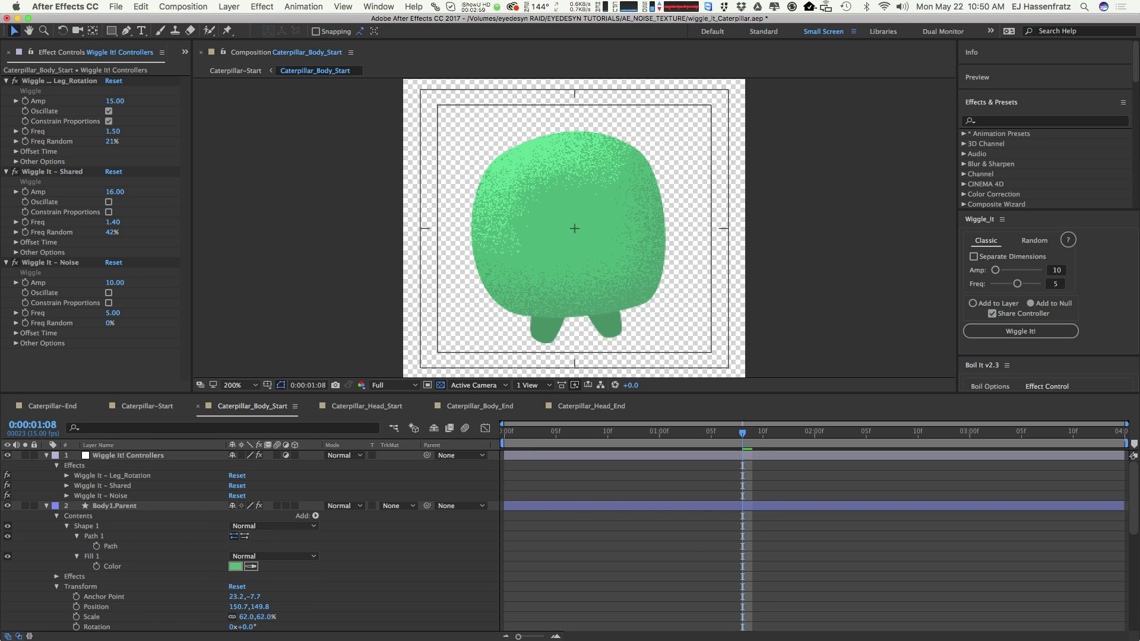
# Preview, then set the Noise wiggle's amplitude to 4 and frequency to 3.
pyautogui.click(117, 496)
pyautogui.press('space')
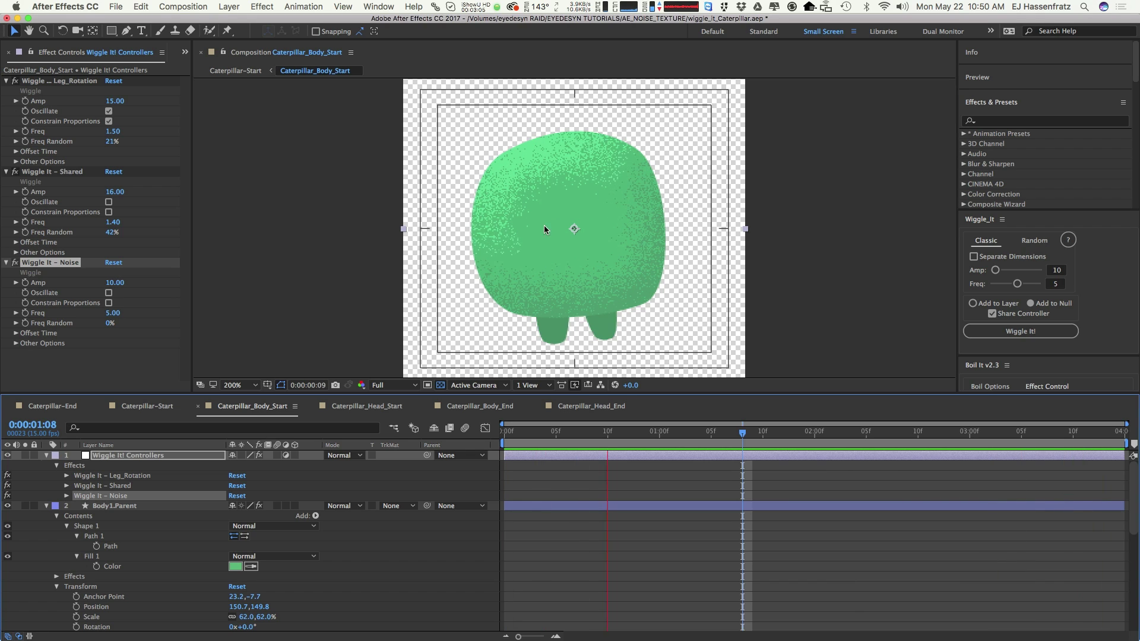
pyautogui.click(114, 283)
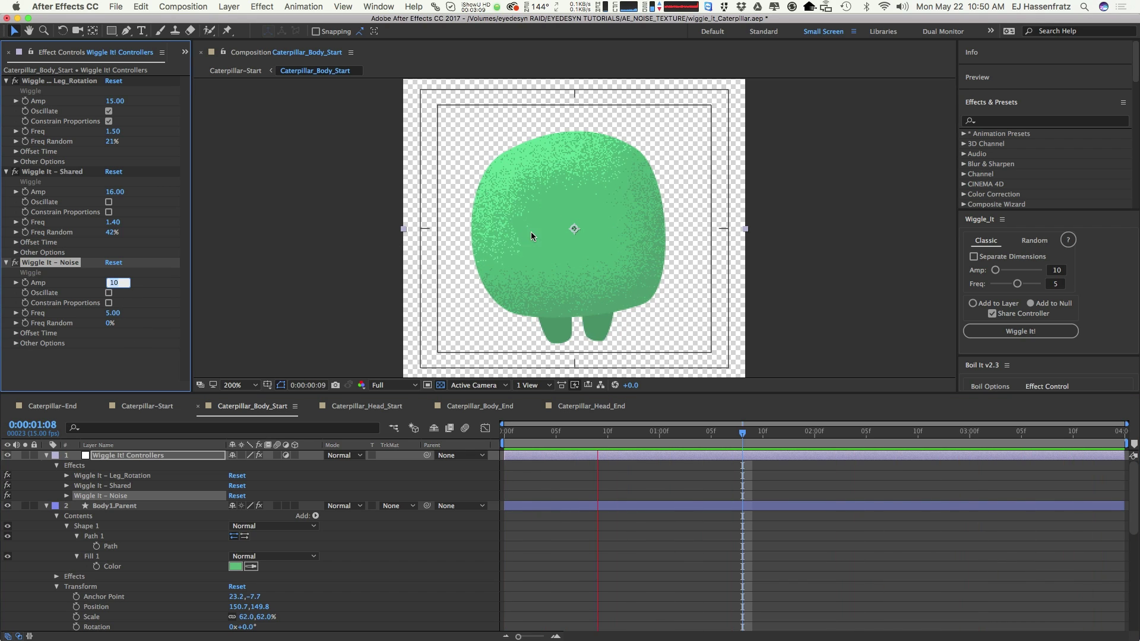
pyautogui.write('4')
pyautogui.press('Return')
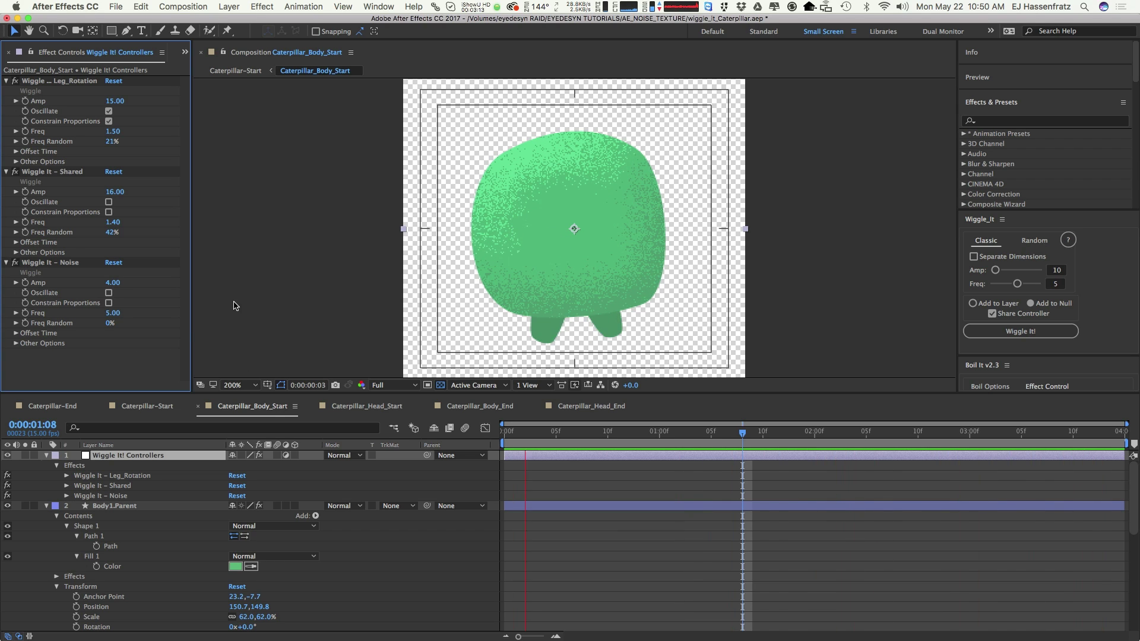
pyautogui.click(113, 313)
pyautogui.write('3')
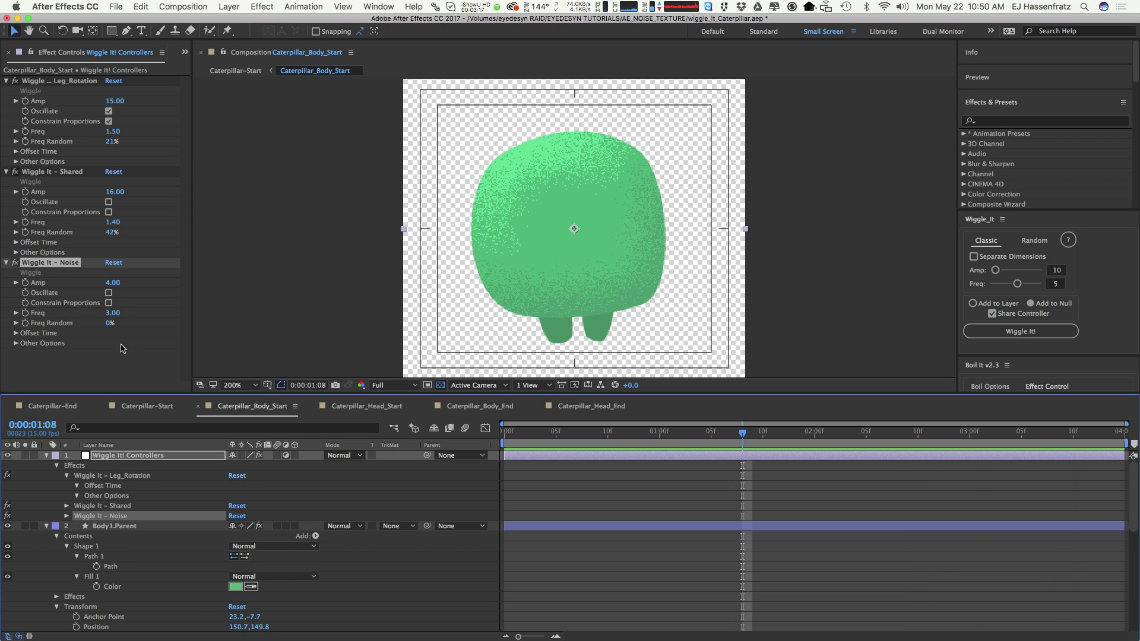
pyautogui.press('Return')
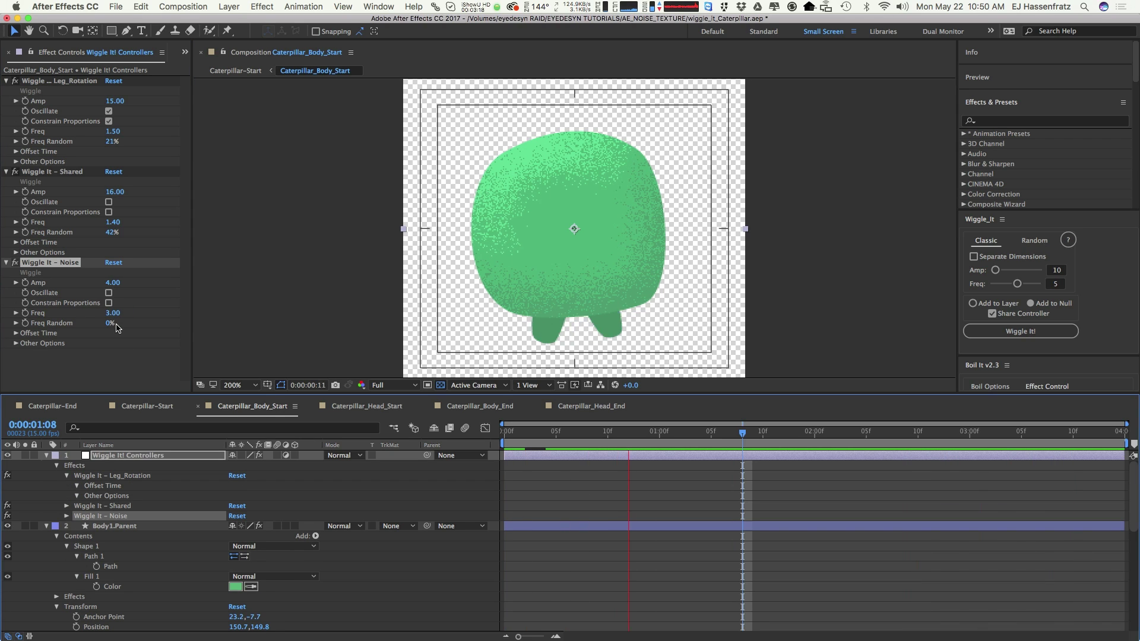
# Set the Noise wiggle's hold time to 4 frames and preview the result.
pyautogui.click(16, 343)
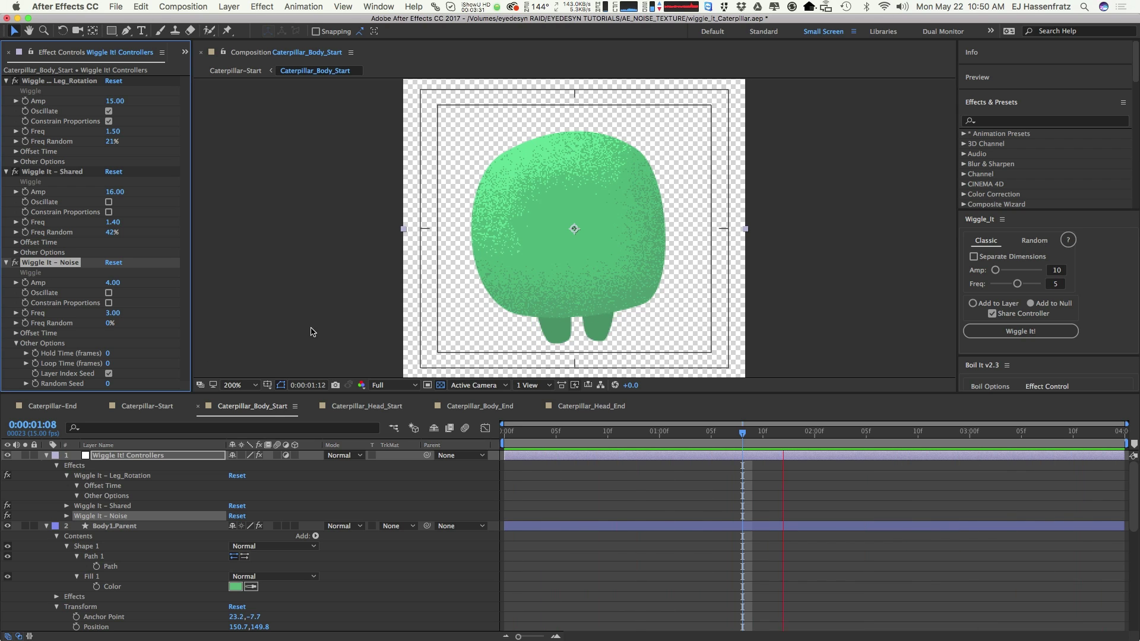
pyautogui.click(108, 353)
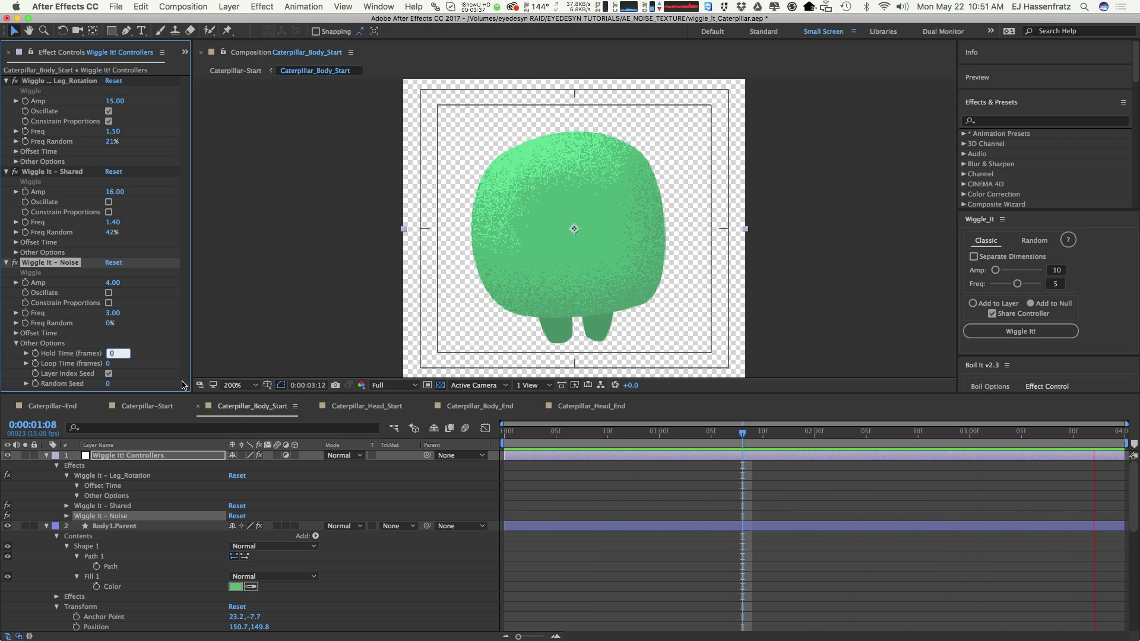
pyautogui.write('4')
pyautogui.press('Return')
pyautogui.press('space')
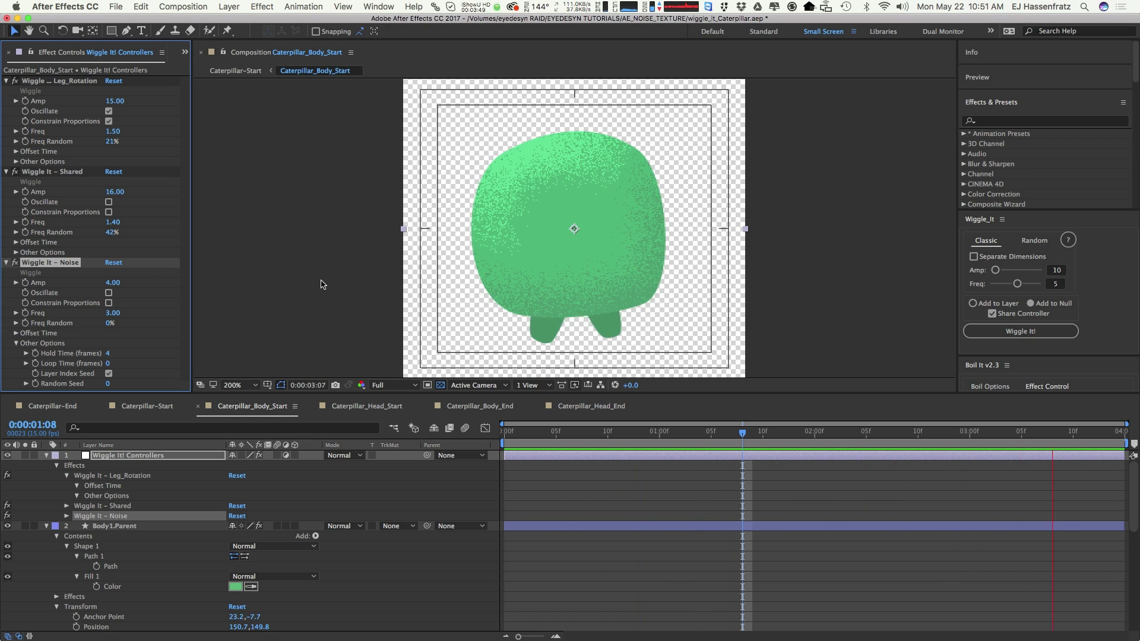
# Try a Noise frequency of 10 with a hold time of 3 frames.
pyautogui.click(111, 283)
pyautogui.press('Tab')
pyautogui.press('Return')
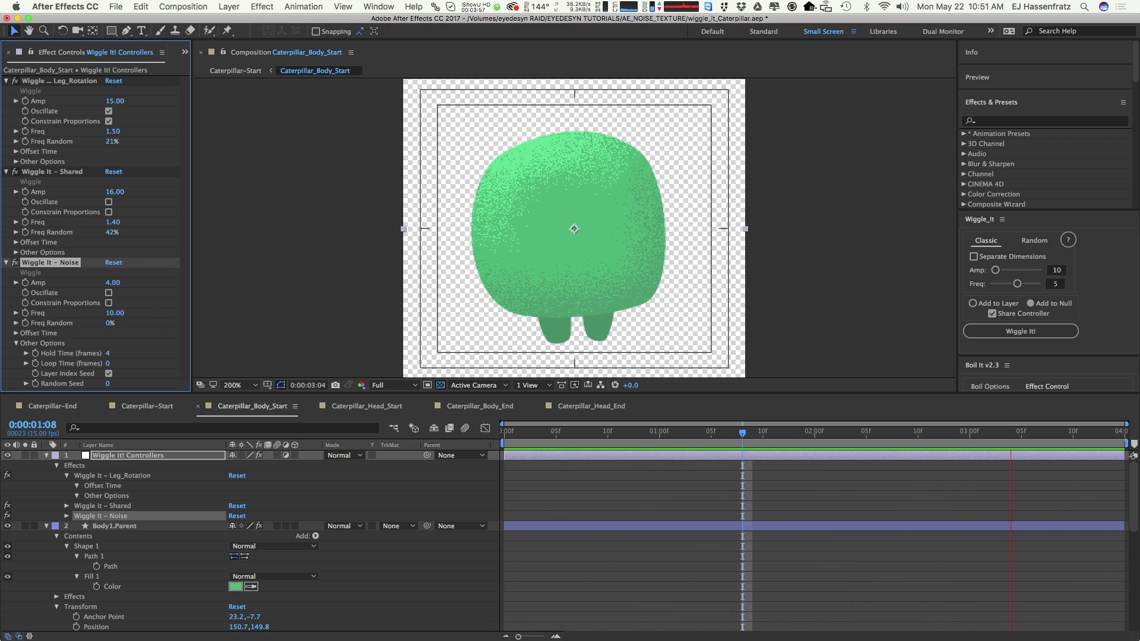
pyautogui.click(110, 357)
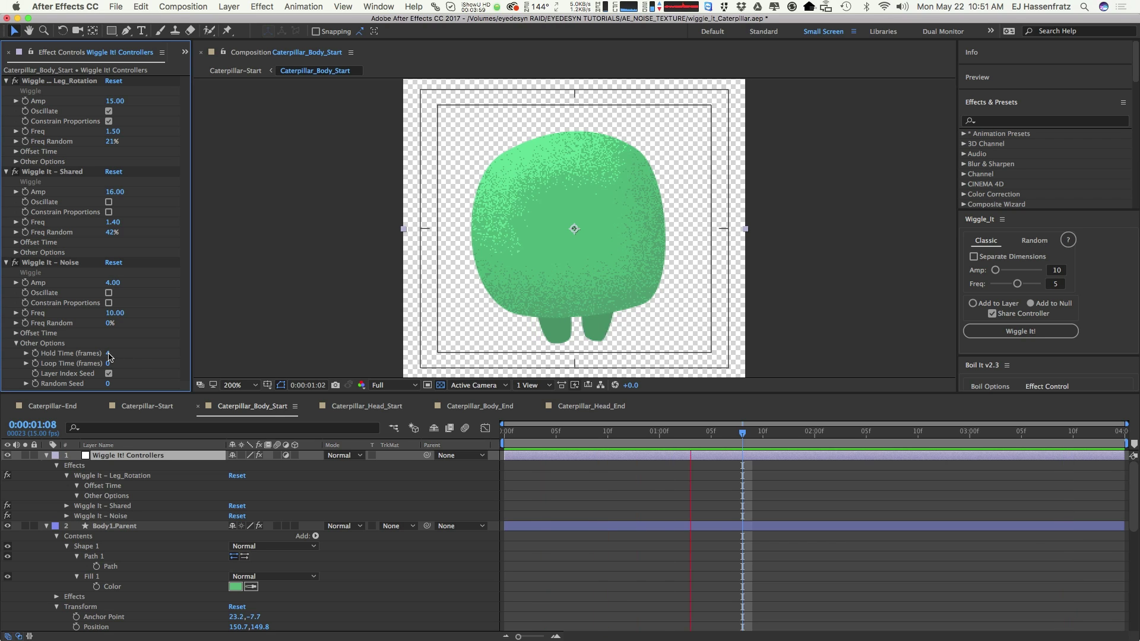
pyautogui.press('Return')
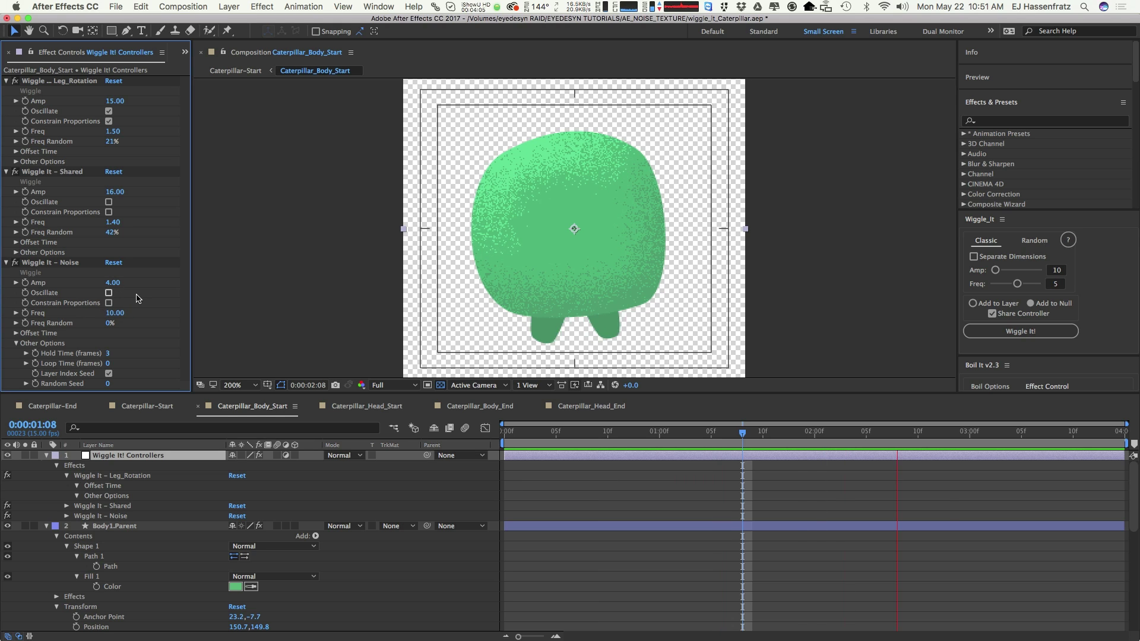
# Settle on a Noise amplitude of 5 and a hold time of 4 frames.
pyautogui.click(112, 283)
pyautogui.write('5')
pyautogui.press('Return')
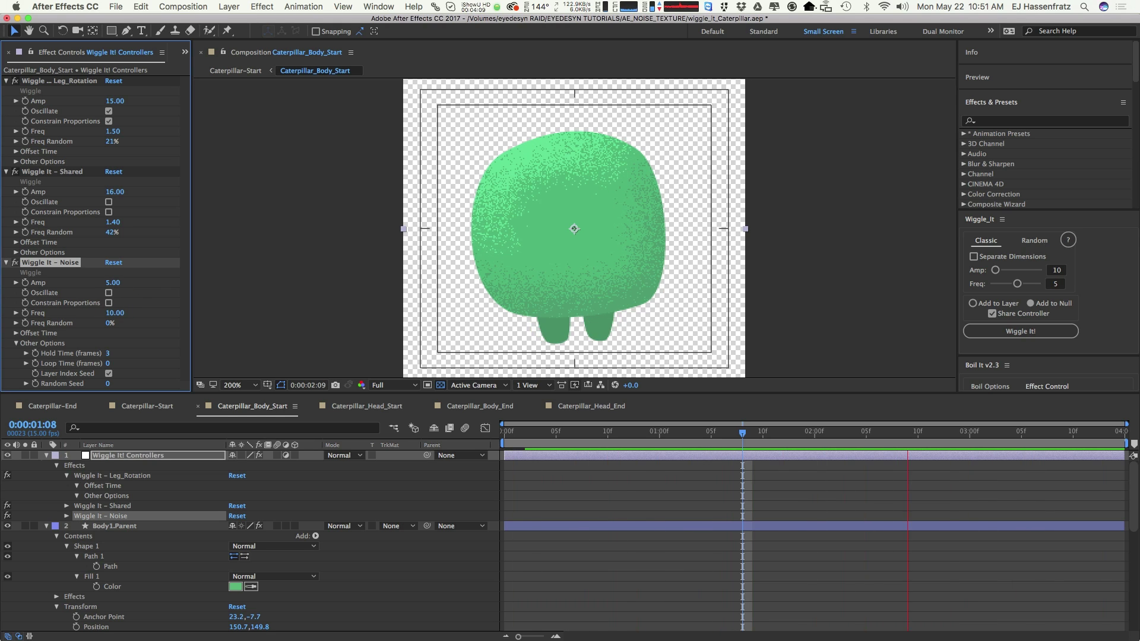
pyautogui.click(108, 354)
pyautogui.write('4')
pyautogui.press('Return')
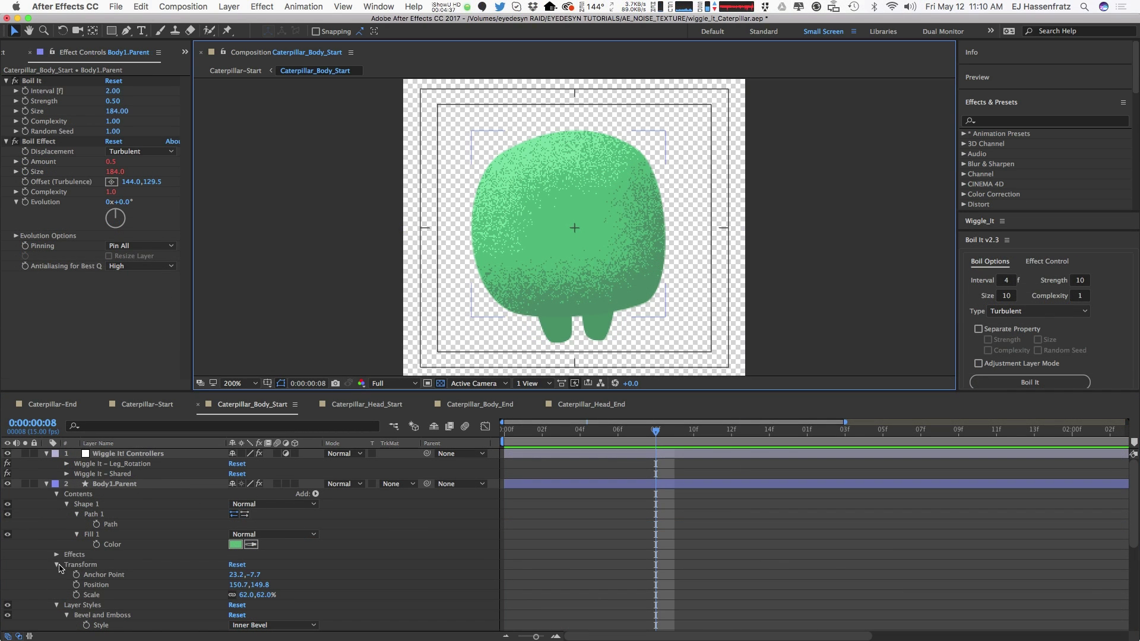
# Hide the body's Bevel and Emboss style.
pyautogui.scroll(-5, 160, 547)
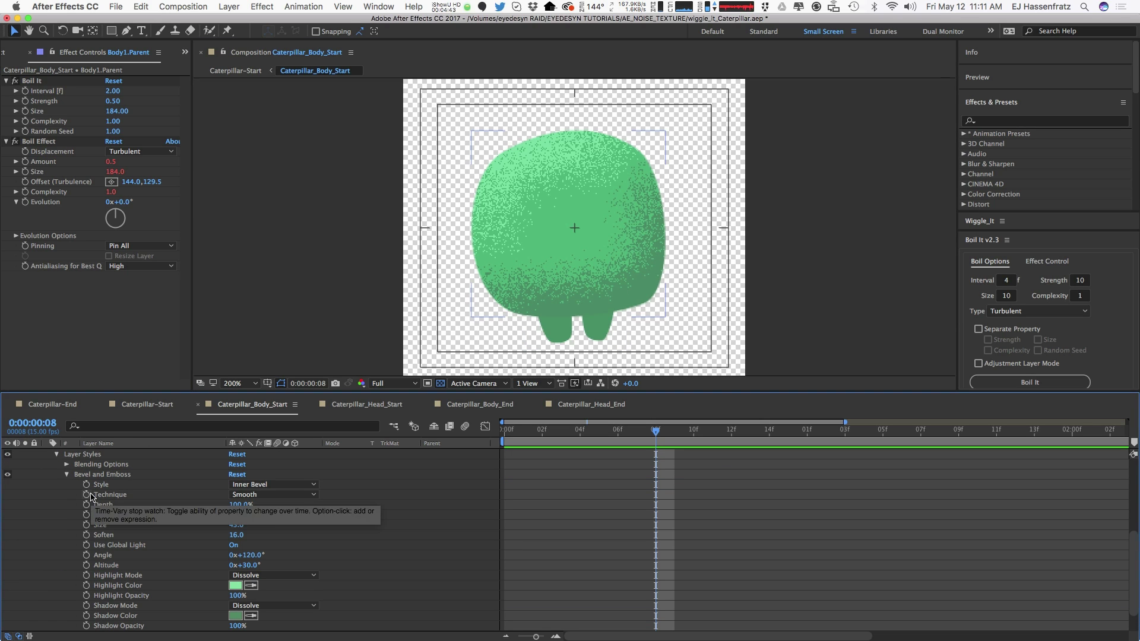
pyautogui.click(67, 475)
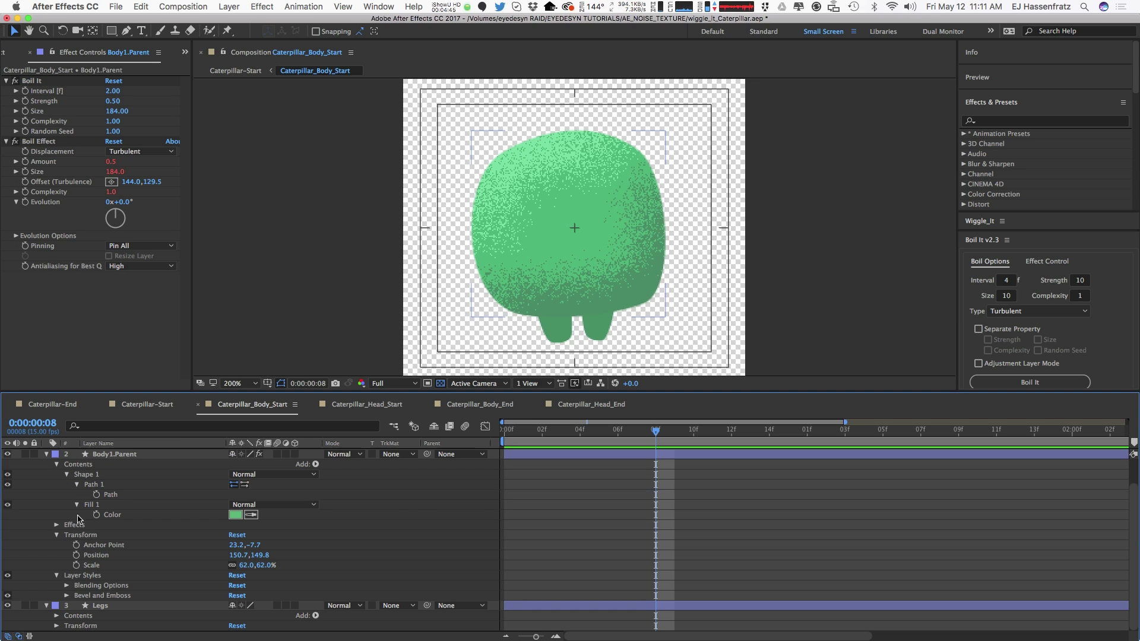
pyautogui.click(100, 595)
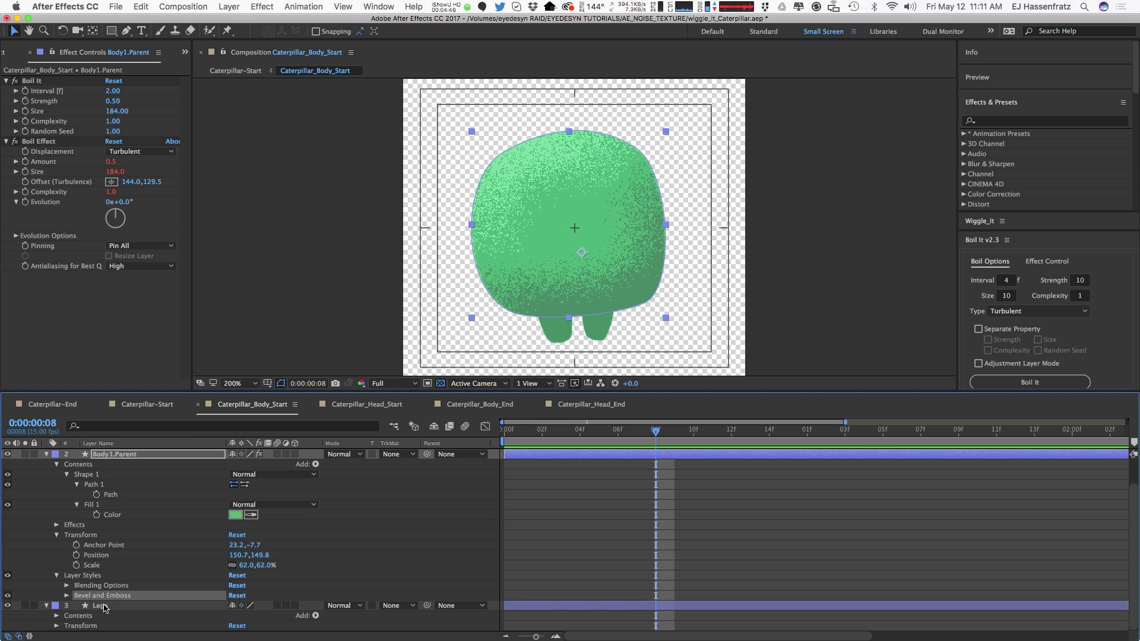
pyautogui.click(8, 595)
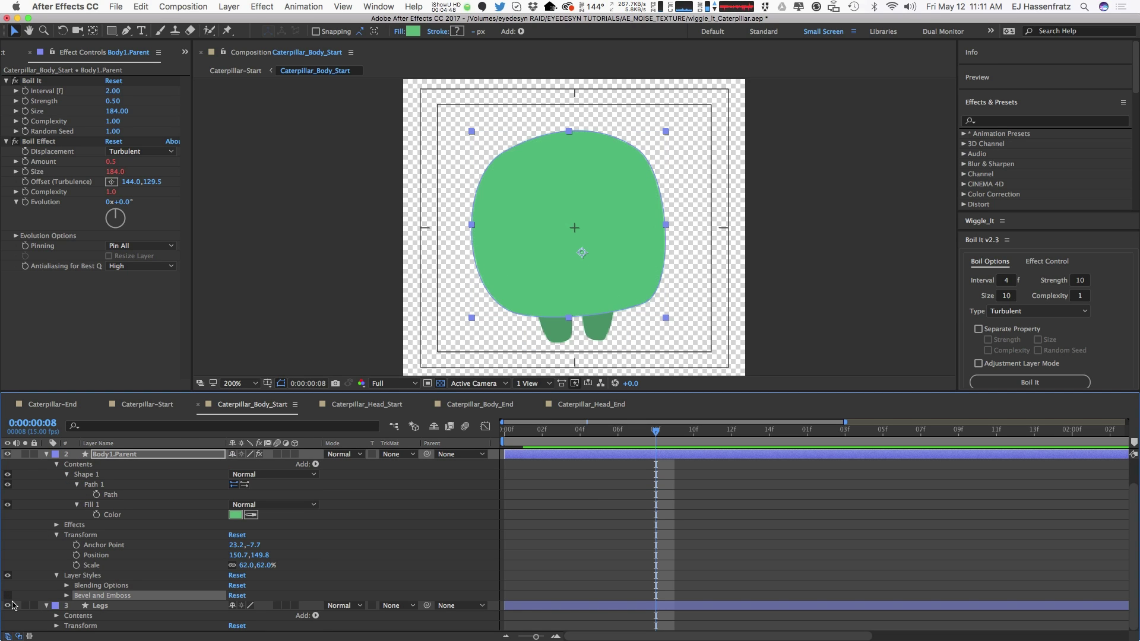
# Add an Inner Shadow layer style to the body.
pyautogui.click(99, 577)
pyautogui.click(243, 7)
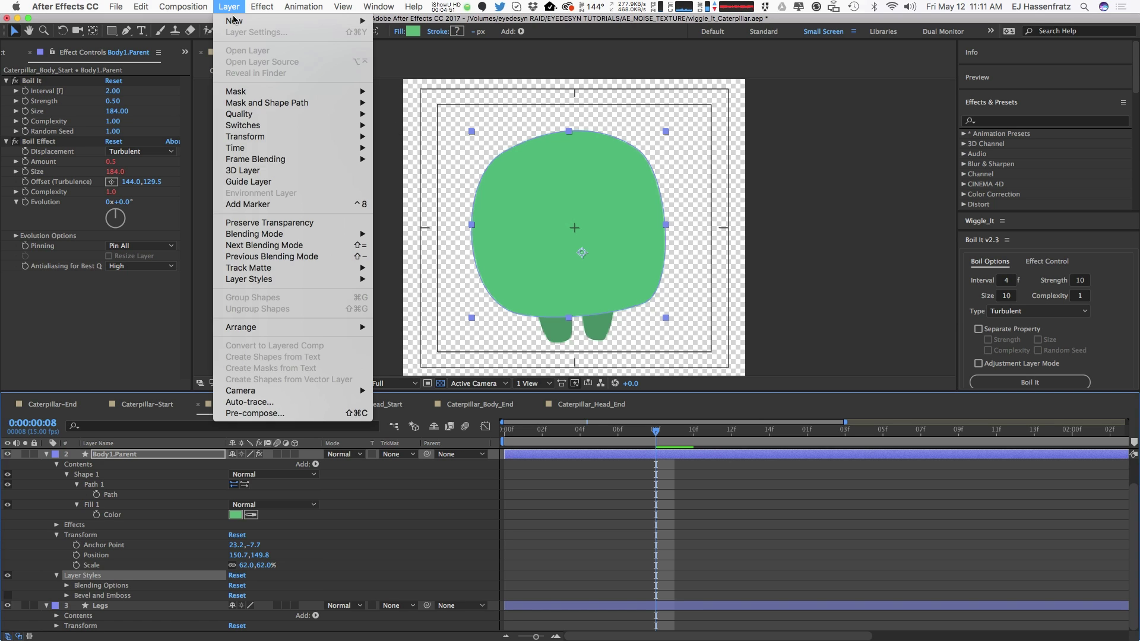
pyautogui.moveTo(264, 279)
pyautogui.click(446, 335)
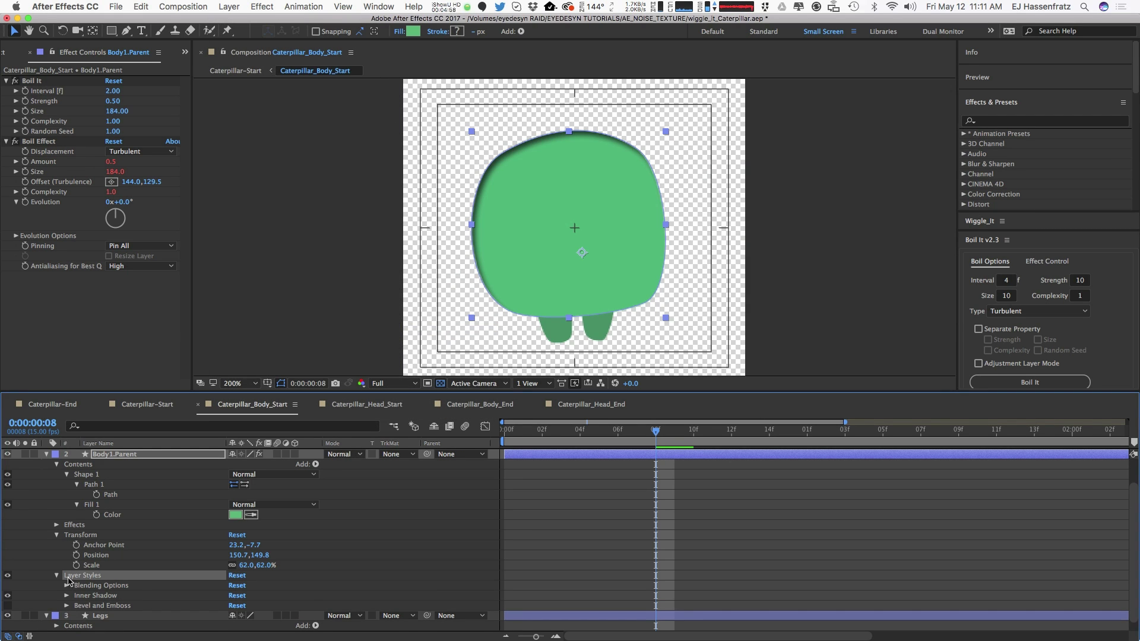
pyautogui.click(67, 596)
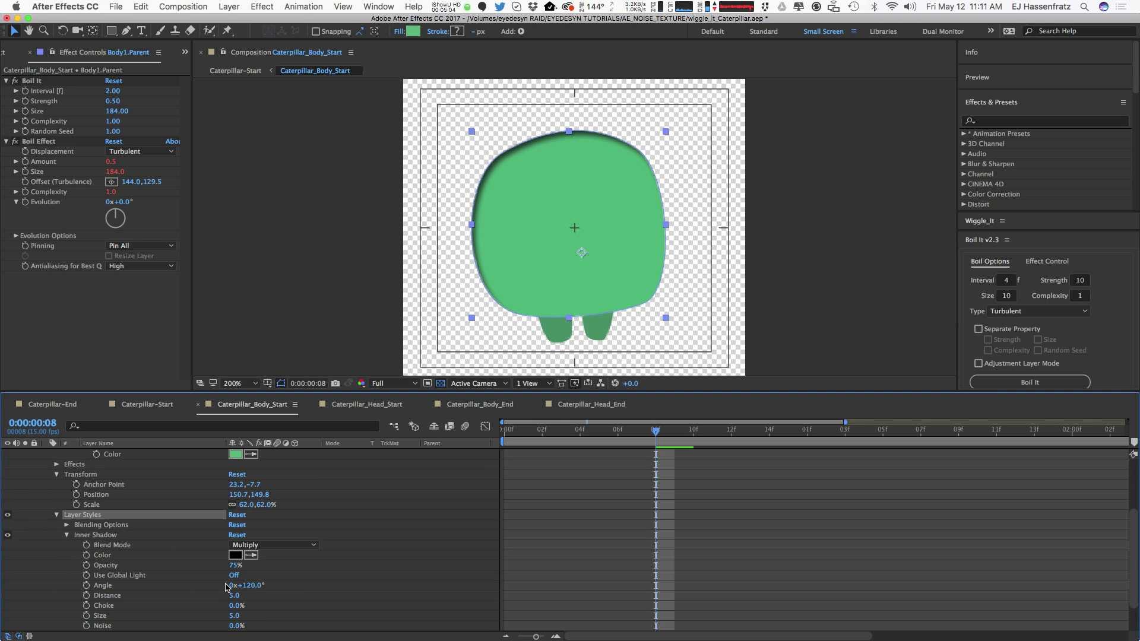
# Give the Inner Shadow 40% opacity, distance 29, size 23 and 25% noise, keeping it black.
pyautogui.click(235, 566)
pyautogui.write('100')
pyautogui.press('Return')
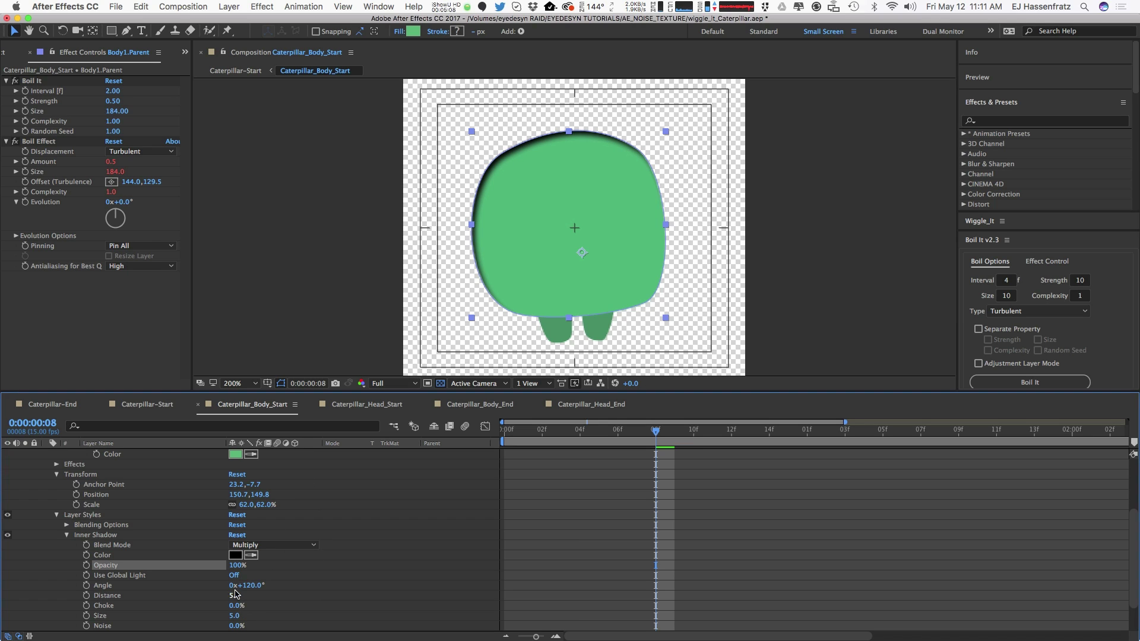
pyautogui.moveTo(235, 601)
pyautogui.mouseDown()
pyautogui.moveTo(256, 602)
pyautogui.moveTo(246, 612)
pyautogui.mouseUp()
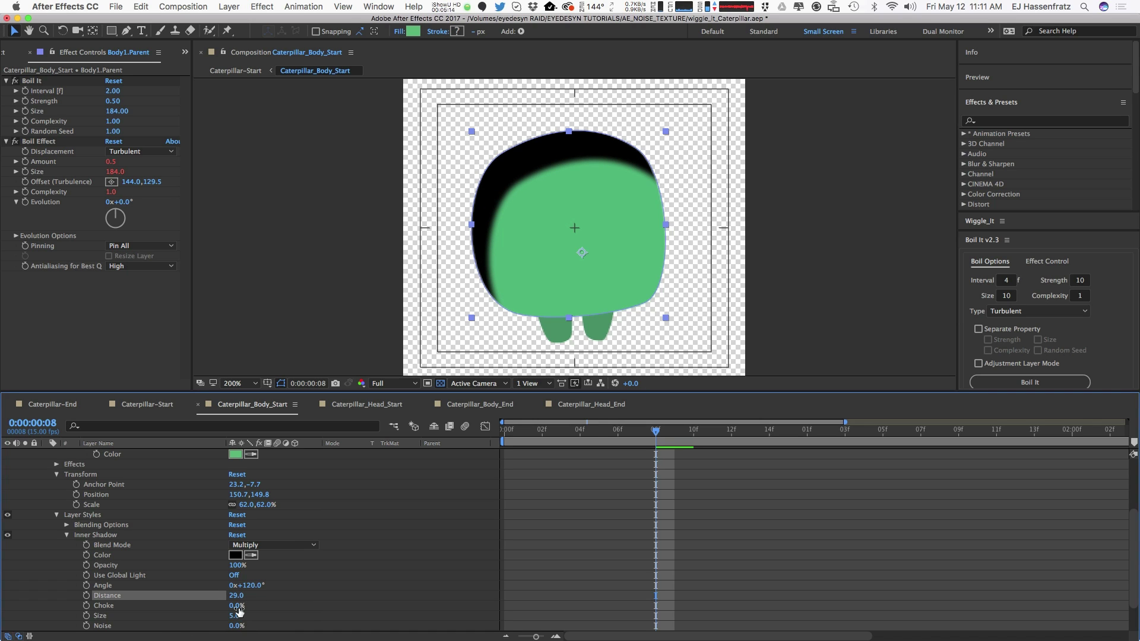
pyautogui.moveTo(237, 623); pyautogui.dragTo(283, 630)
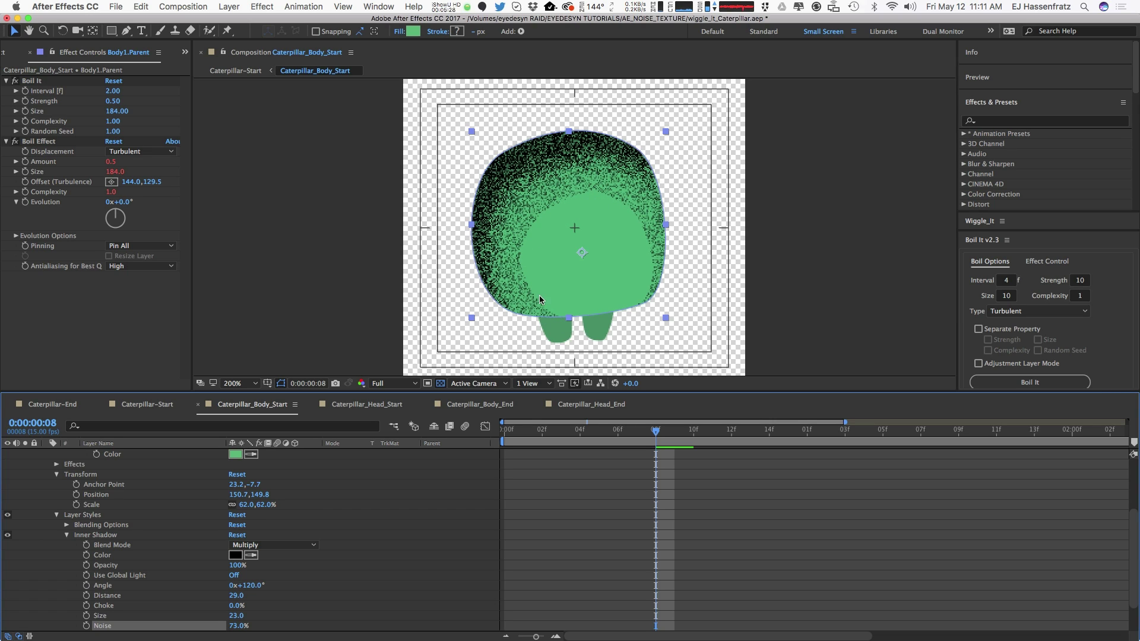
pyautogui.click(233, 576)
pyautogui.moveTo(236, 565); pyautogui.dragTo(211, 577)
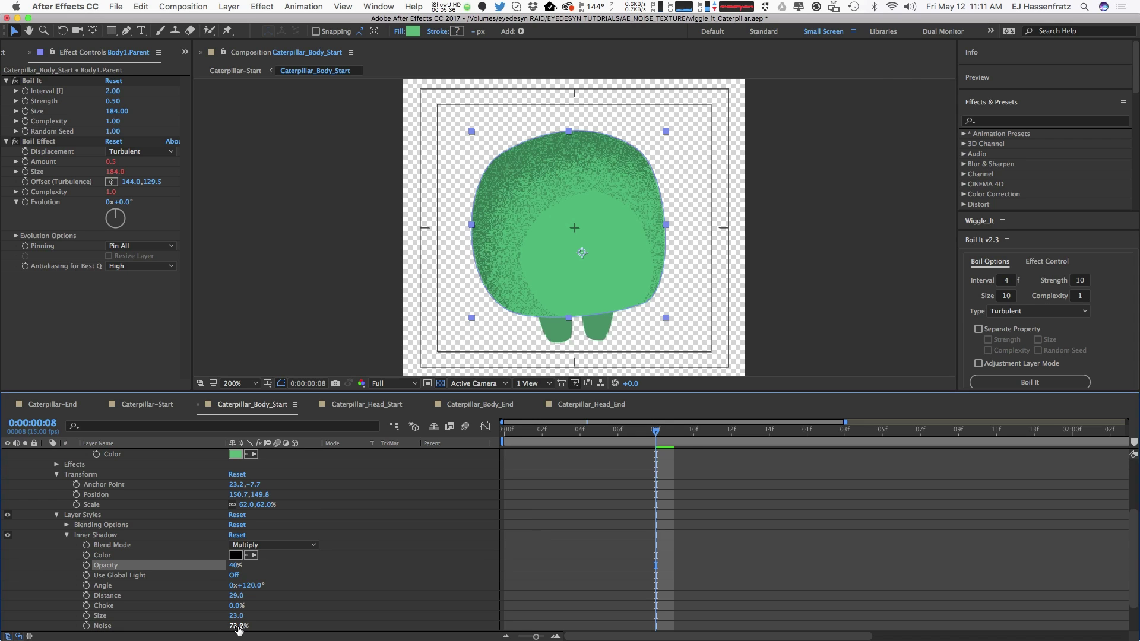
pyautogui.moveTo(239, 629)
pyautogui.mouseDown()
pyautogui.moveTo(212, 625)
pyautogui.moveTo(238, 627)
pyautogui.mouseUp()
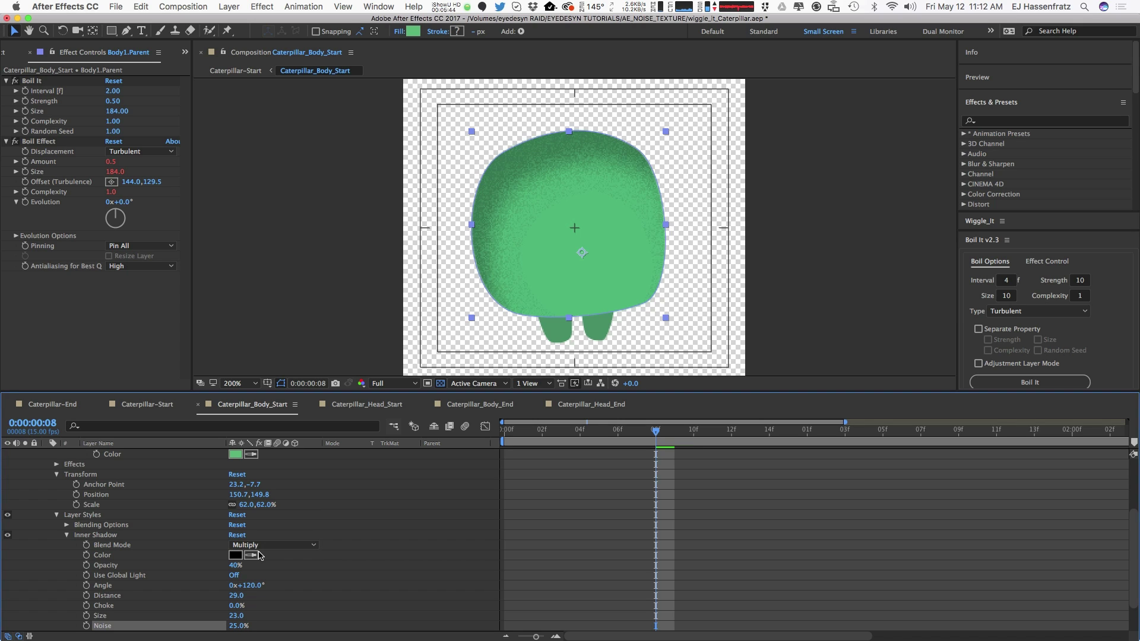
pyautogui.click(251, 555)
pyautogui.press('Escape')
# Try Darker Color, Linear Burn and Dissolve on the inner shadow, returning to Multiply at 53% opacity.
pyautogui.click(267, 546)
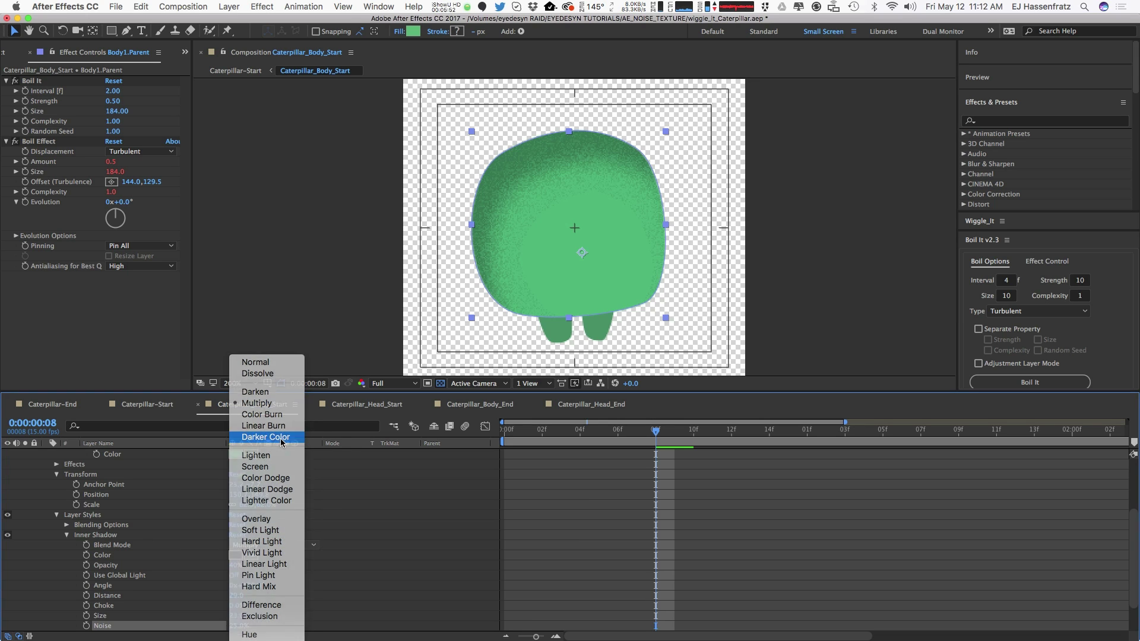
pyautogui.click(270, 437)
pyautogui.click(254, 543)
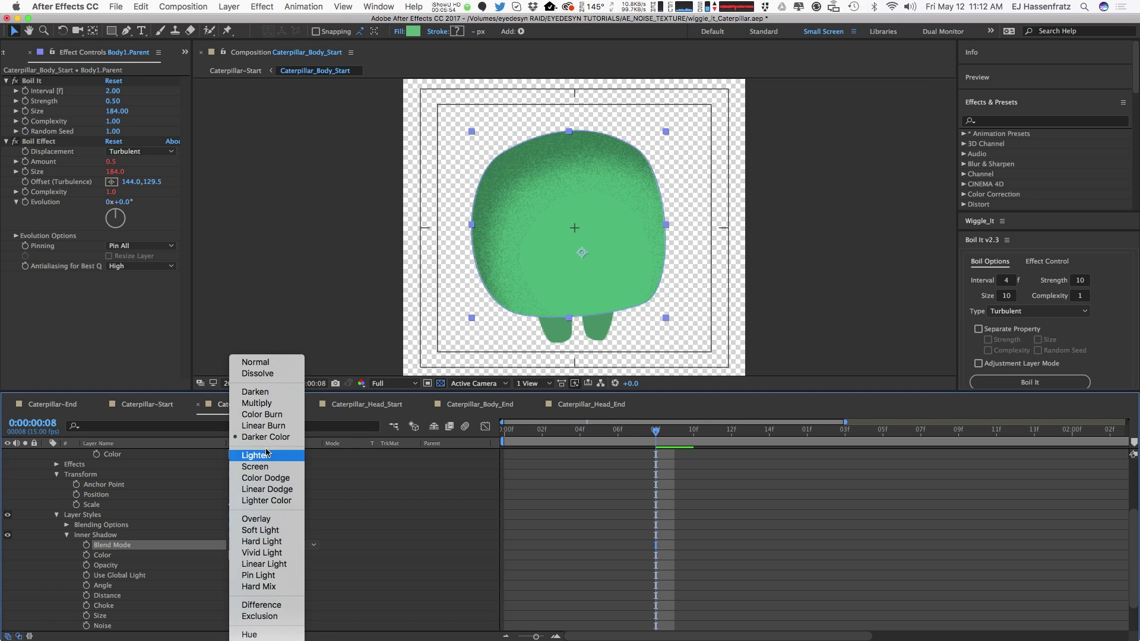
pyautogui.click(248, 442)
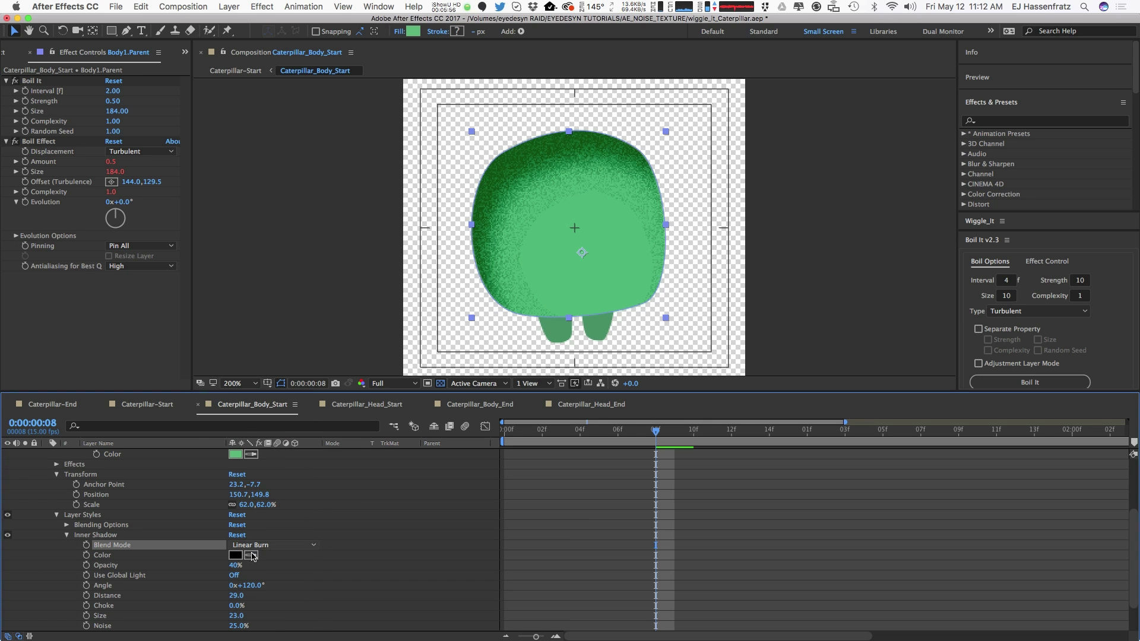
pyautogui.moveTo(234, 565); pyautogui.dragTo(251, 565)
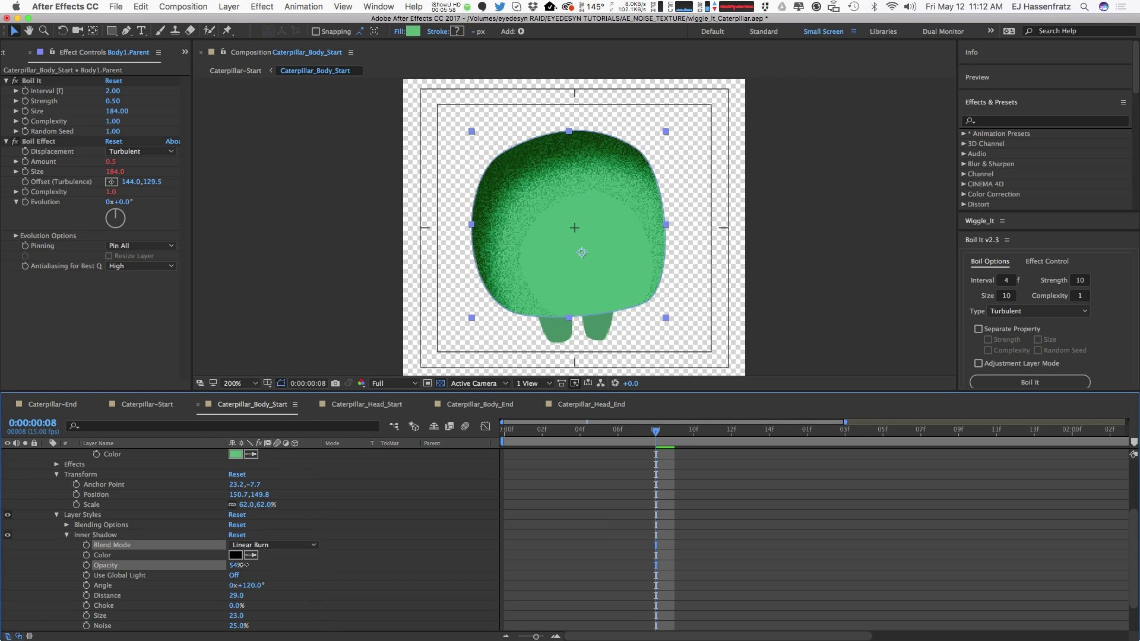
pyautogui.click(273, 545)
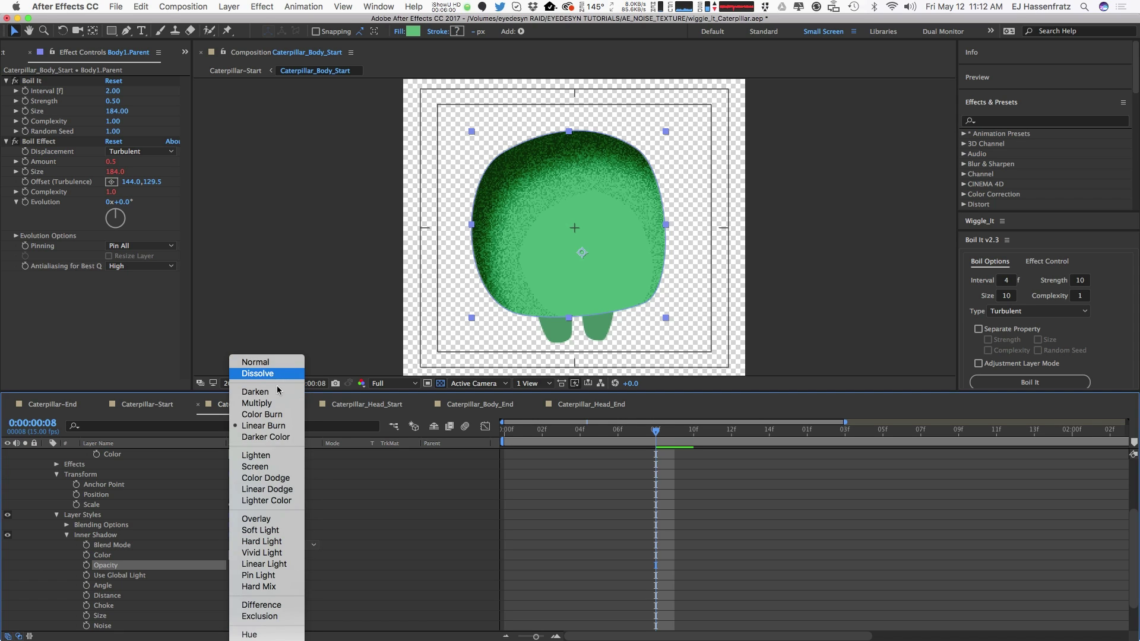
pyautogui.click(274, 374)
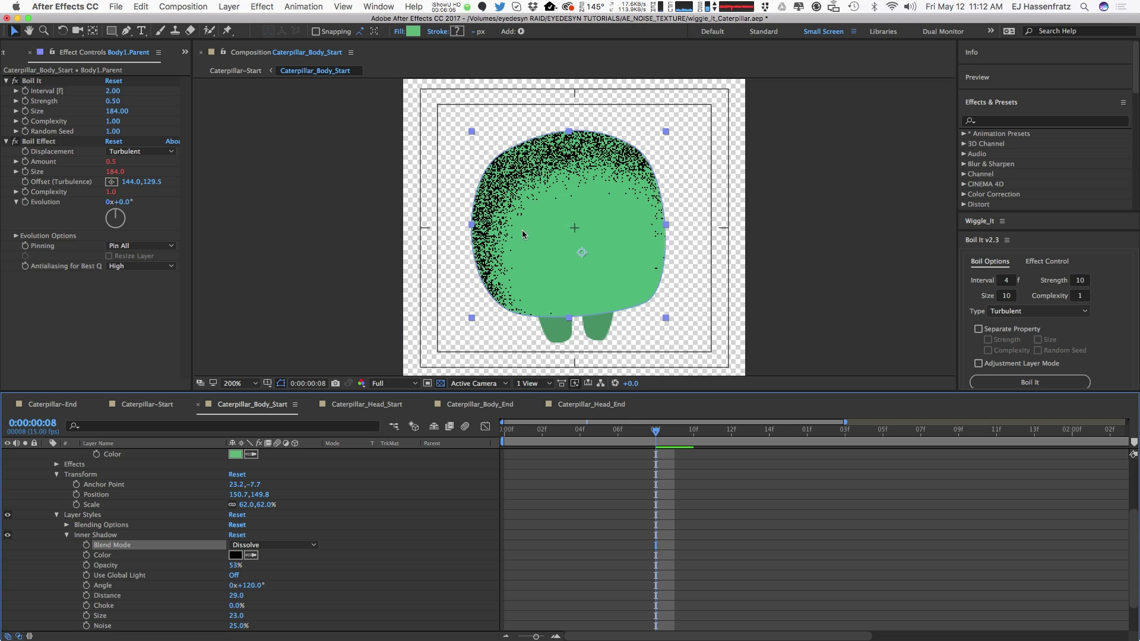
pyautogui.click(244, 545)
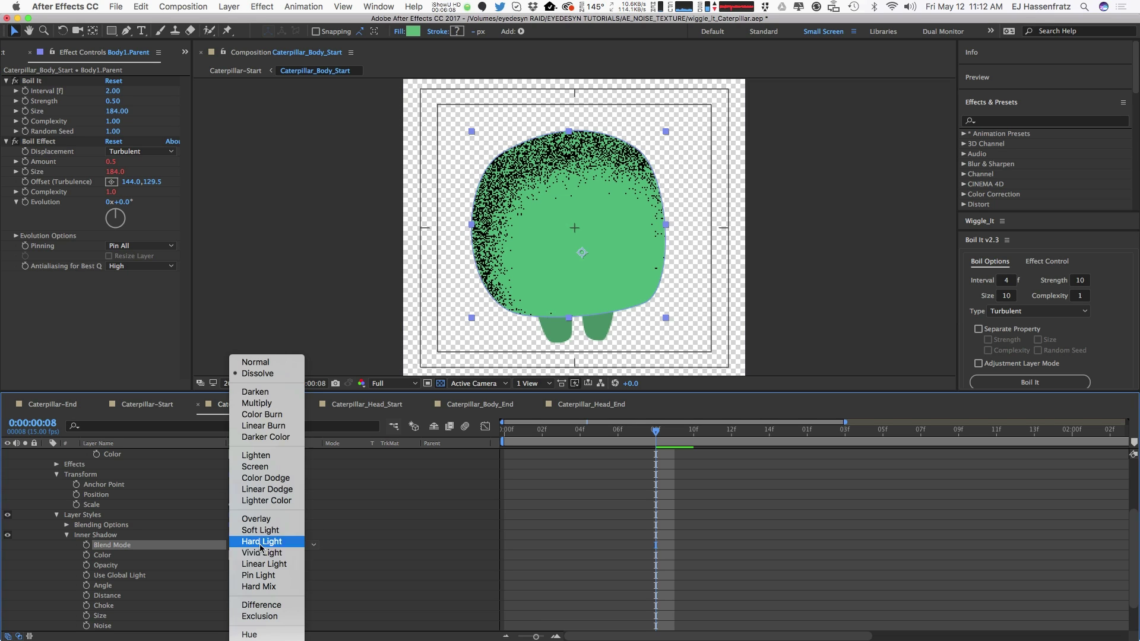
pyautogui.click(274, 403)
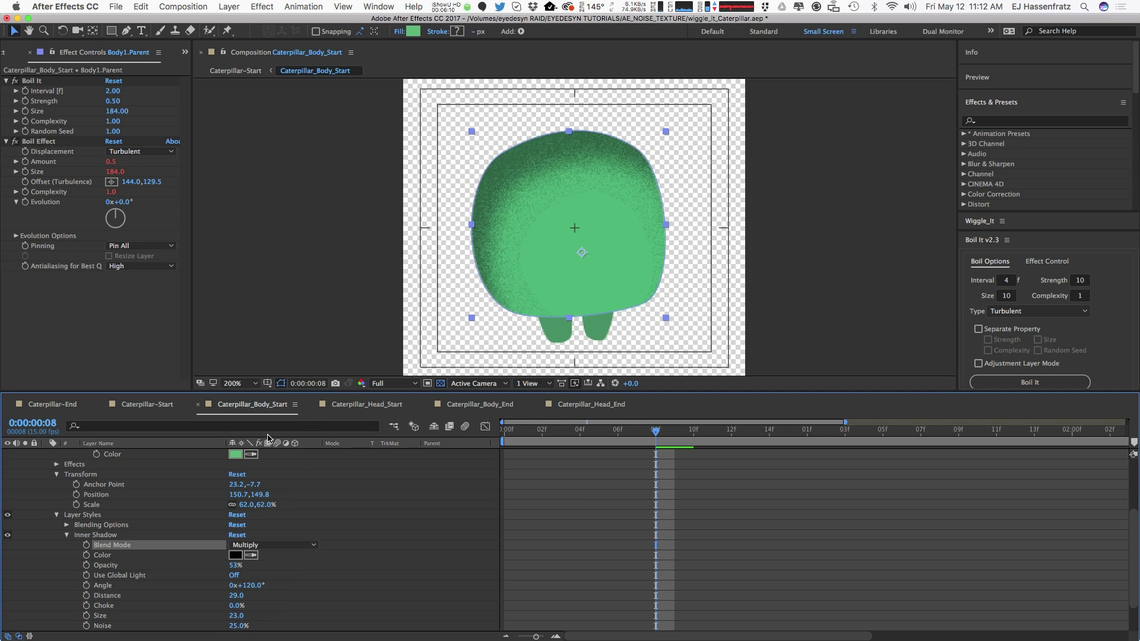
# Raise the inner shadow noise to 67% and turn Use Global Light on.
pyautogui.moveTo(237, 626); pyautogui.dragTo(262, 624)
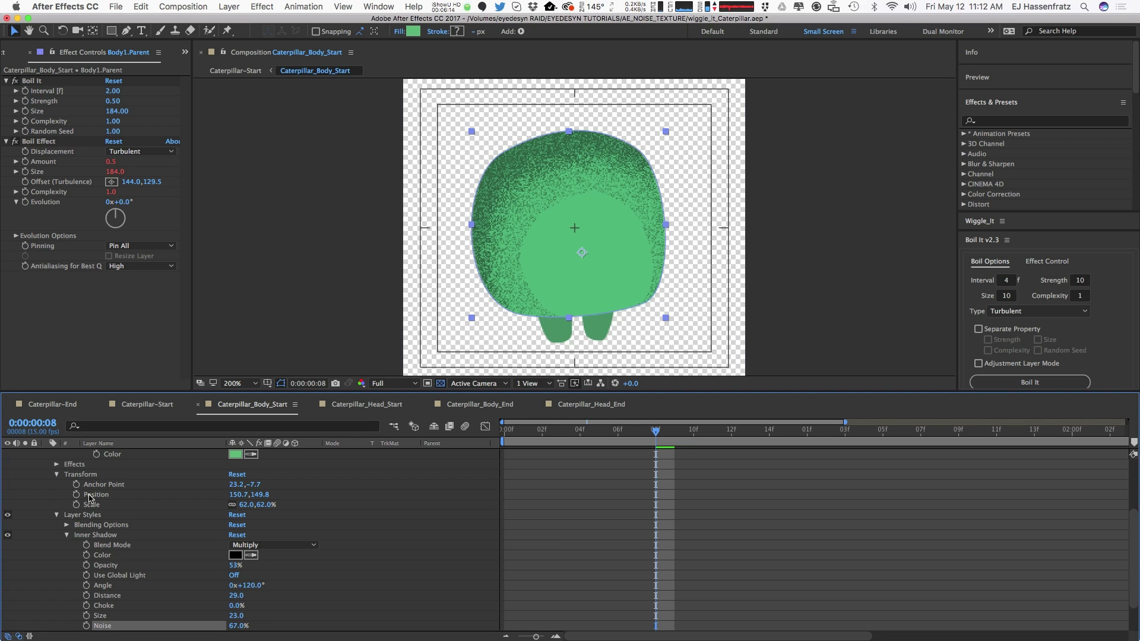
pyautogui.click(95, 536)
pyautogui.click(67, 536)
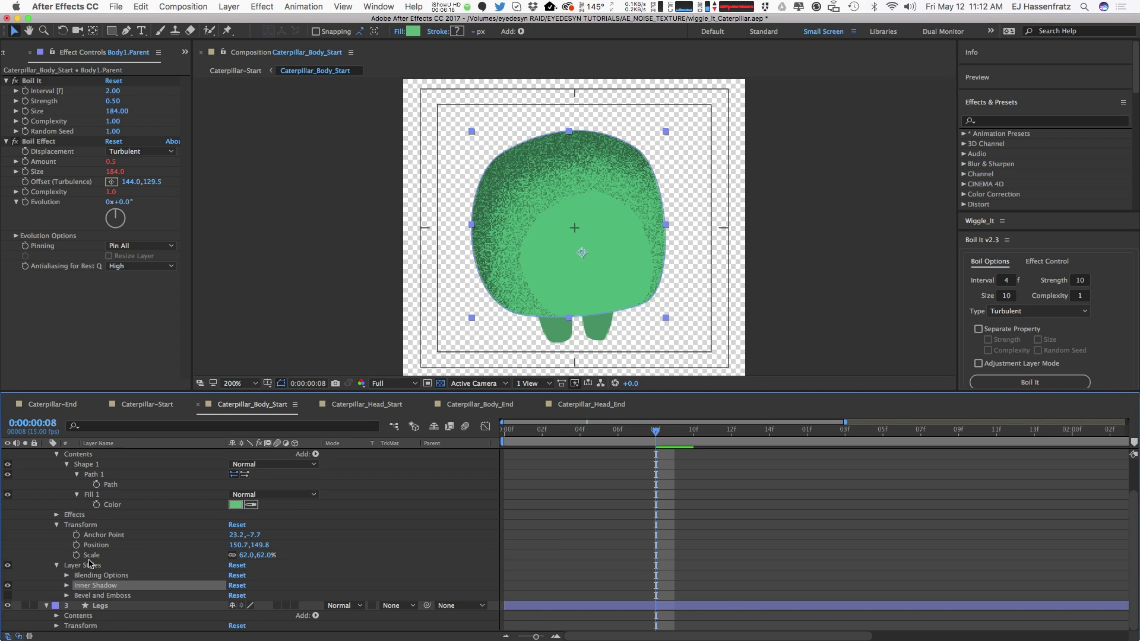
pyautogui.click(67, 586)
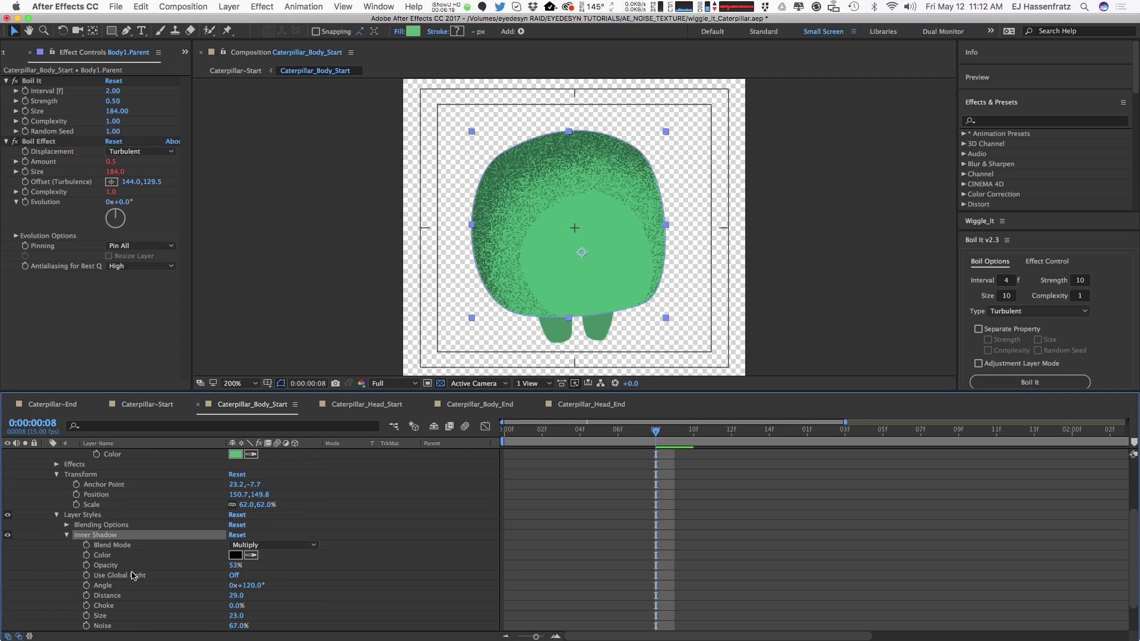
pyautogui.click(234, 575)
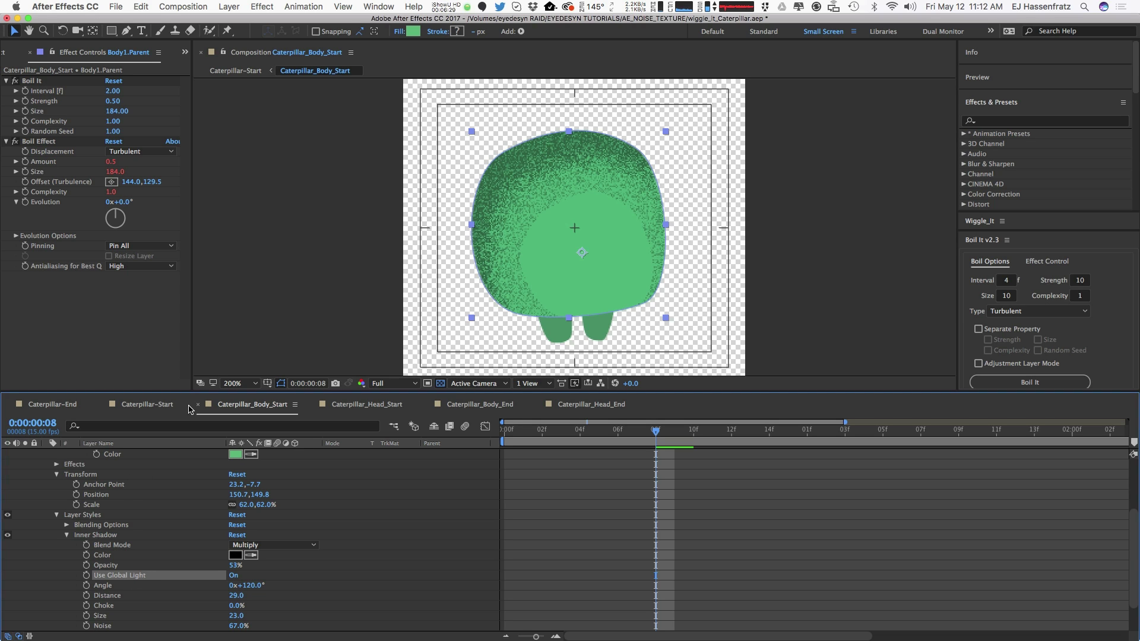
# Add an Inner Glow style to the body and hide its Inner Shadow.
pyautogui.click(229, 6)
pyautogui.moveTo(261, 283)
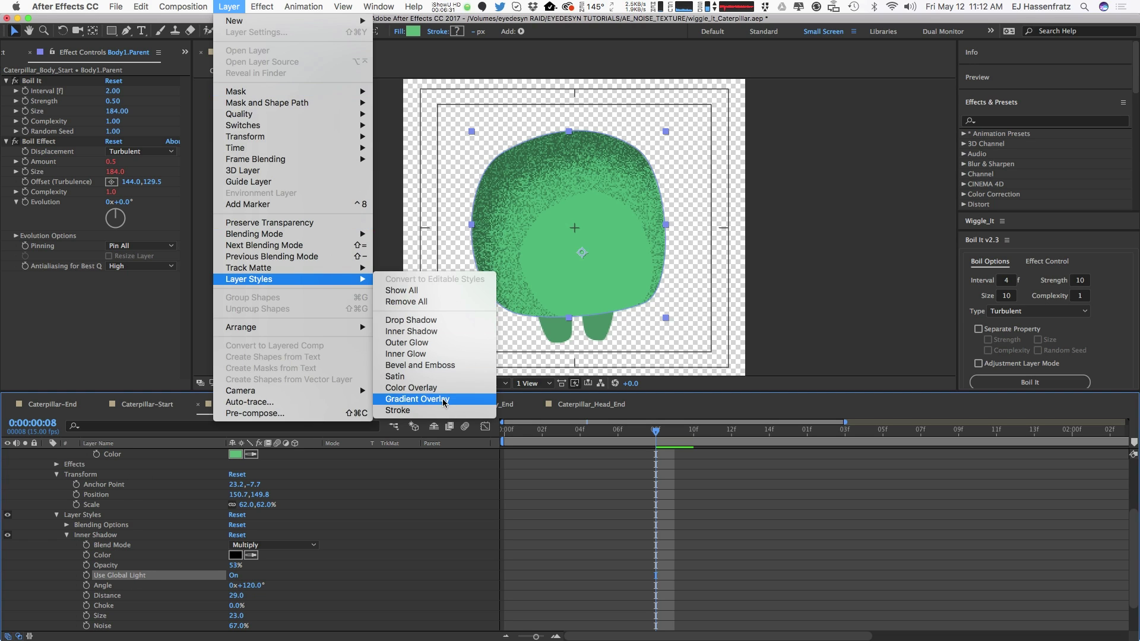
pyautogui.click(443, 356)
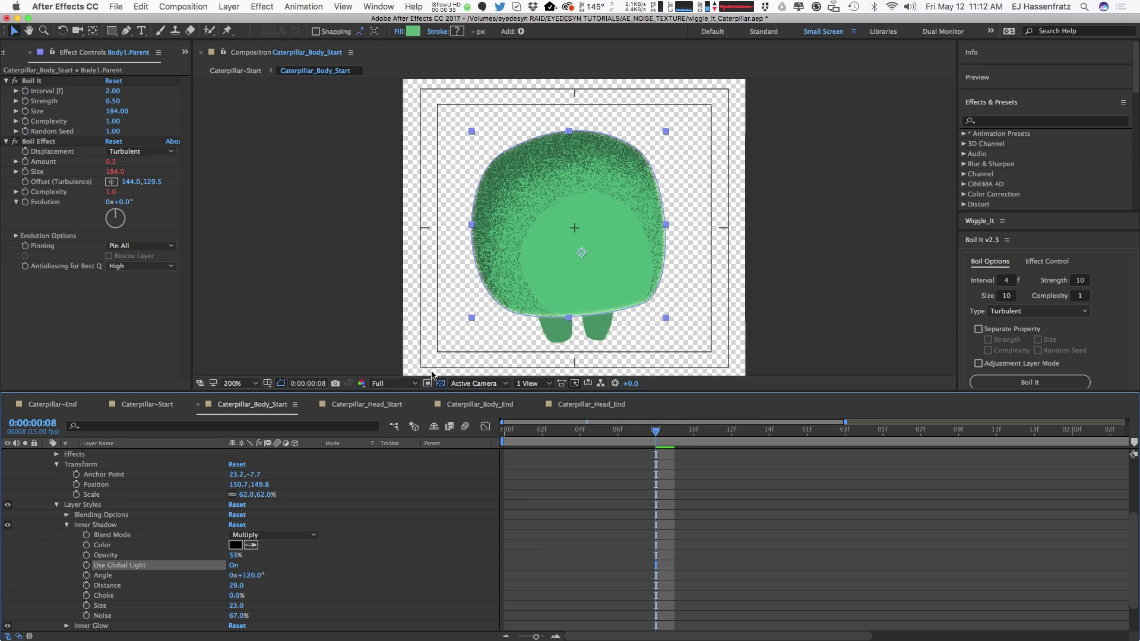
pyautogui.click(67, 525)
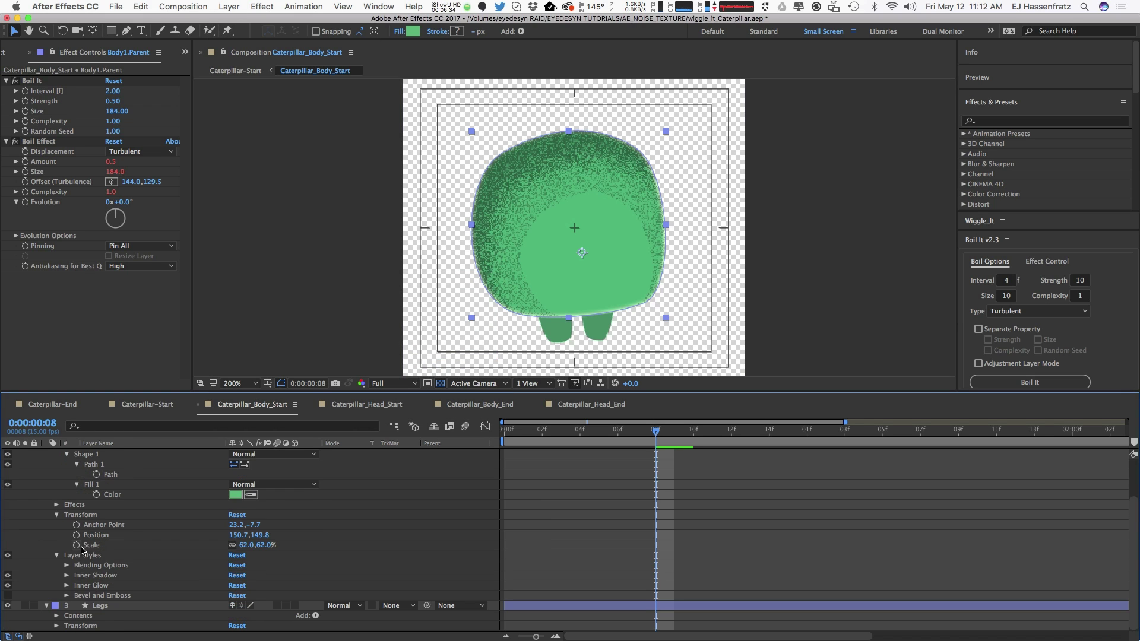
pyautogui.click(66, 587)
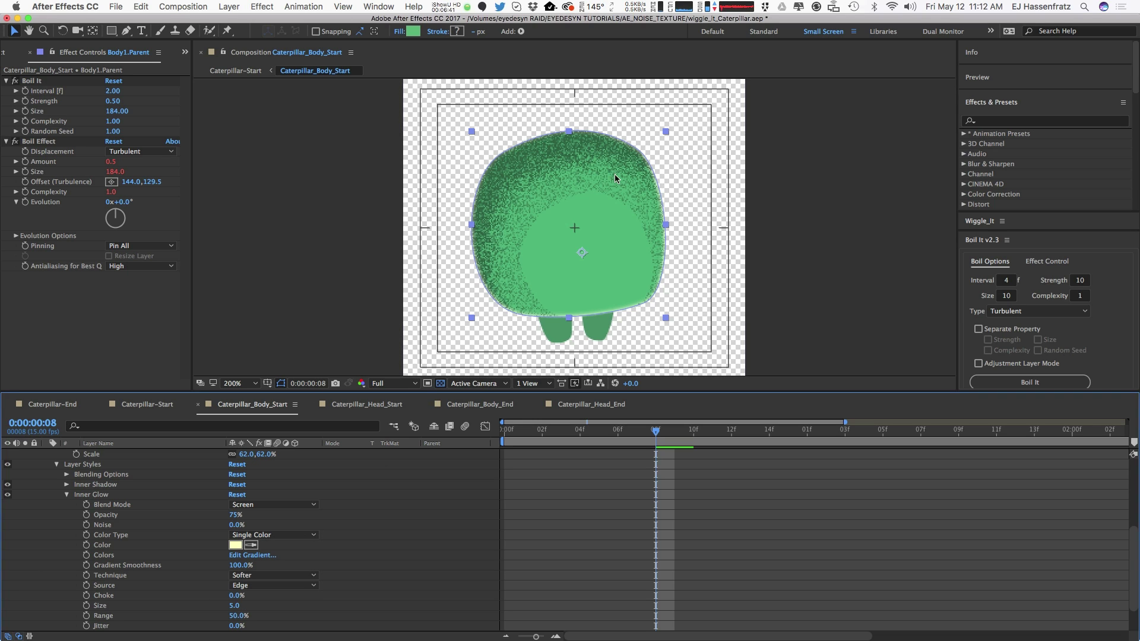
pyautogui.click(8, 484)
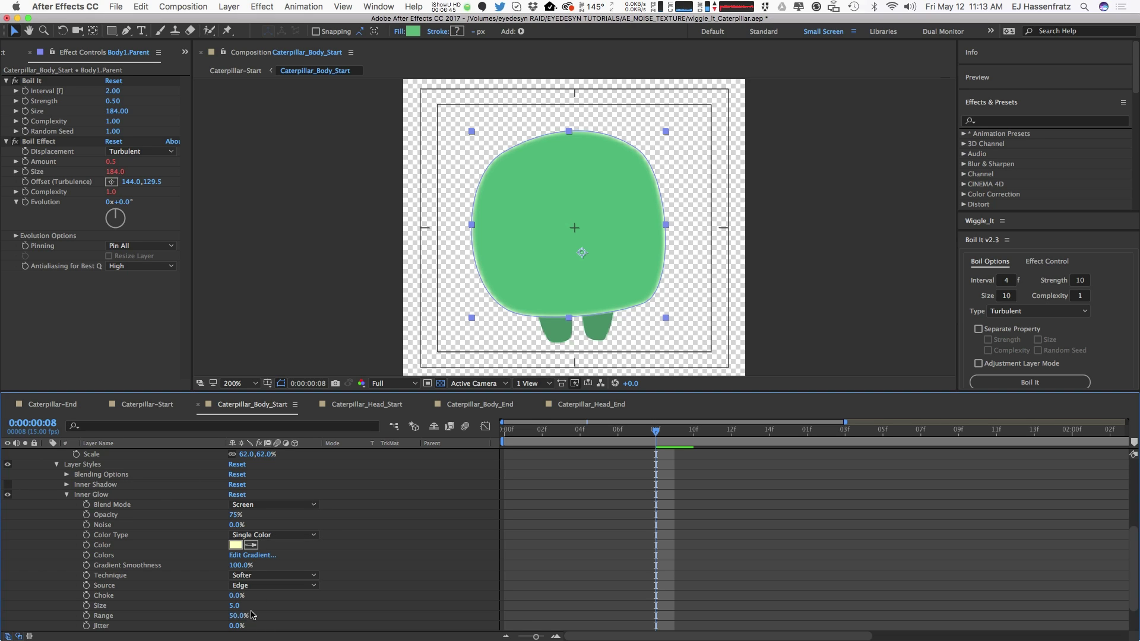
# Set the Inner Glow to size 34, 100% noise, 72% jitter and 35.5% range.
pyautogui.moveTo(235, 605); pyautogui.dragTo(265, 612)
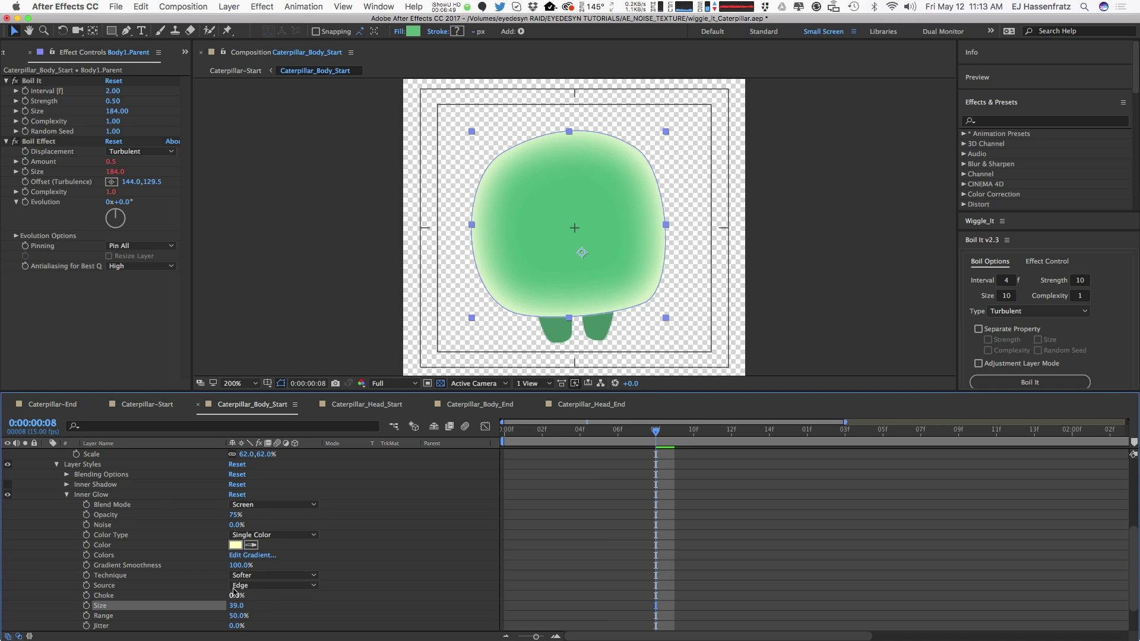
pyautogui.moveTo(232, 525); pyautogui.dragTo(327, 528)
pyautogui.moveTo(326, 527); pyautogui.dragTo(570, 174)
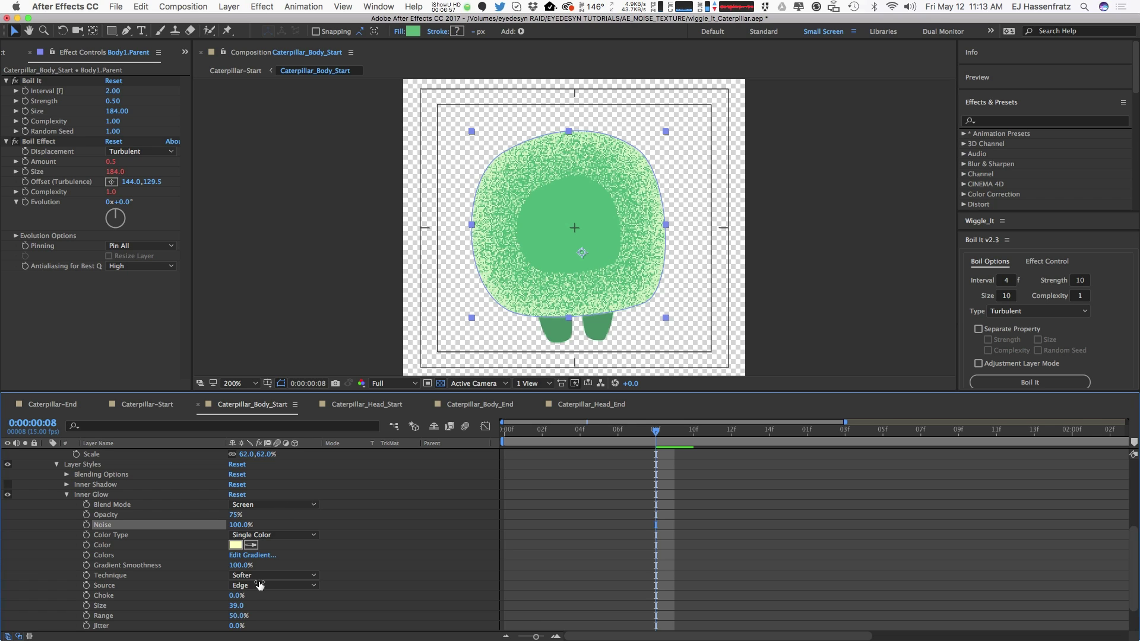
pyautogui.moveTo(236, 626); pyautogui.dragTo(125, 613)
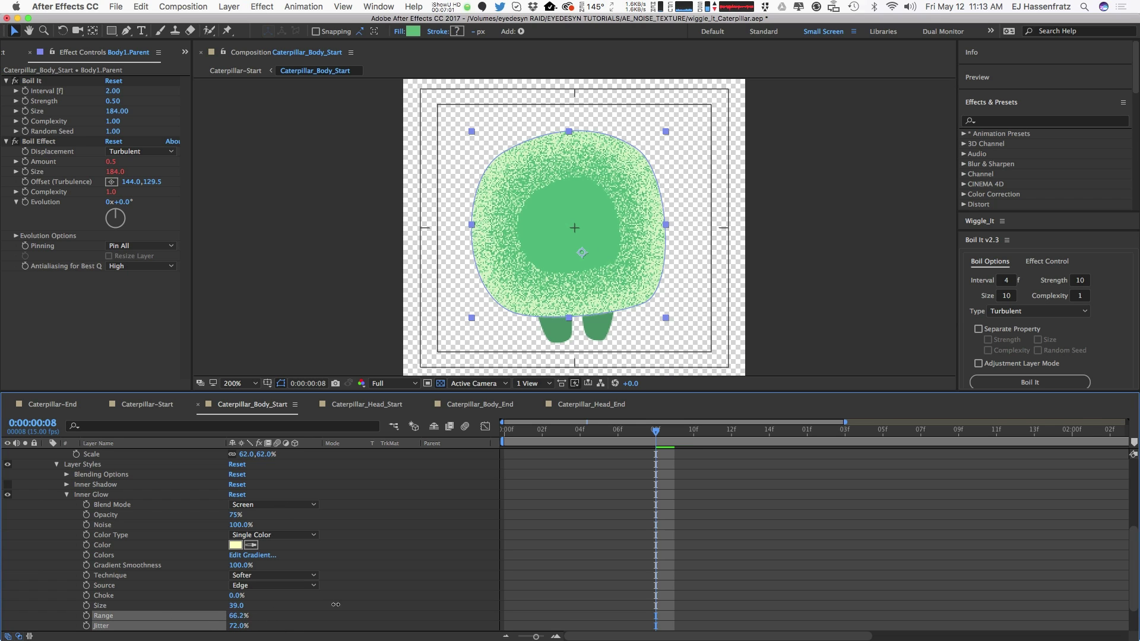
pyautogui.moveTo(335, 604); pyautogui.dragTo(24, 604)
pyautogui.moveTo(239, 616); pyautogui.dragTo(495, 299)
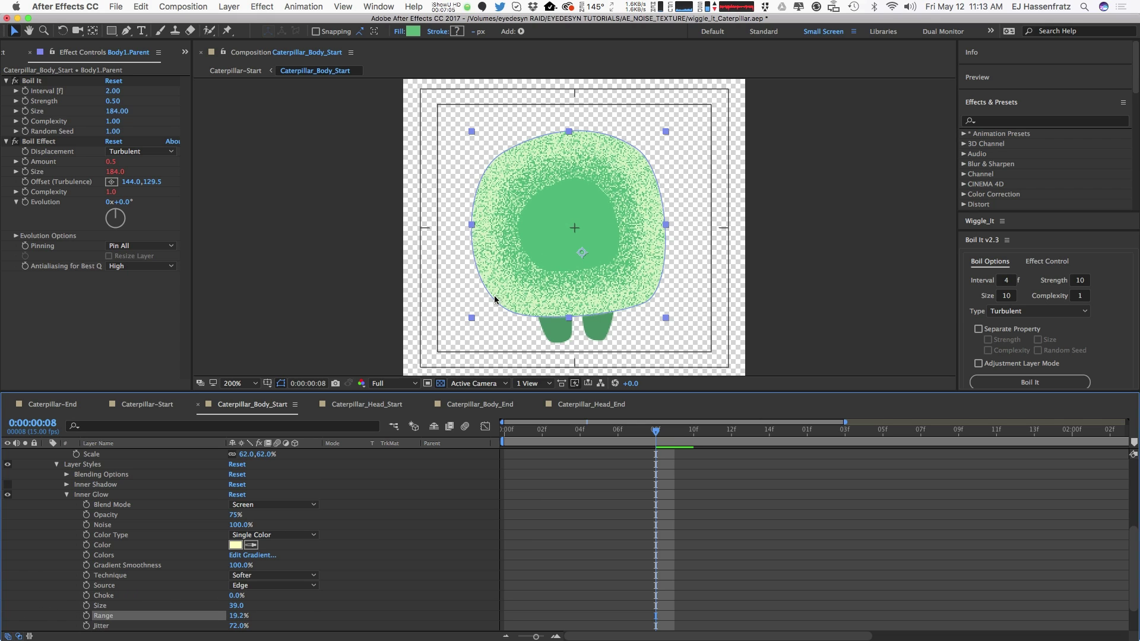
pyautogui.moveTo(235, 605); pyautogui.dragTo(286, 615)
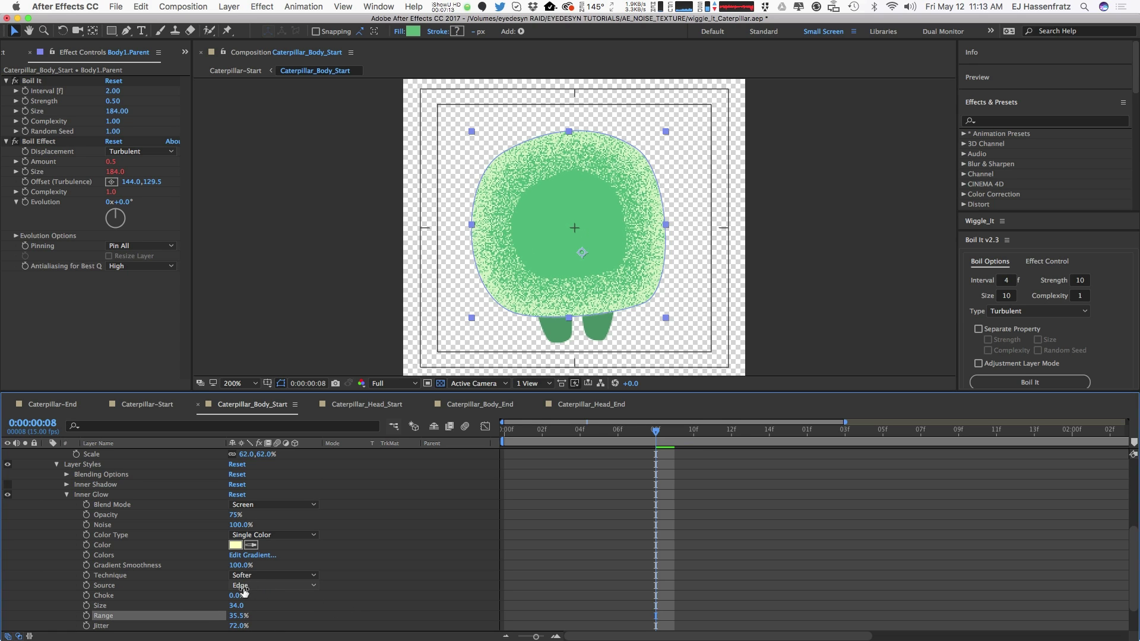
# Set the glow source to Edge after trying Center, and the colour type to Gradient.
pyautogui.click(283, 589)
pyautogui.click(255, 608)
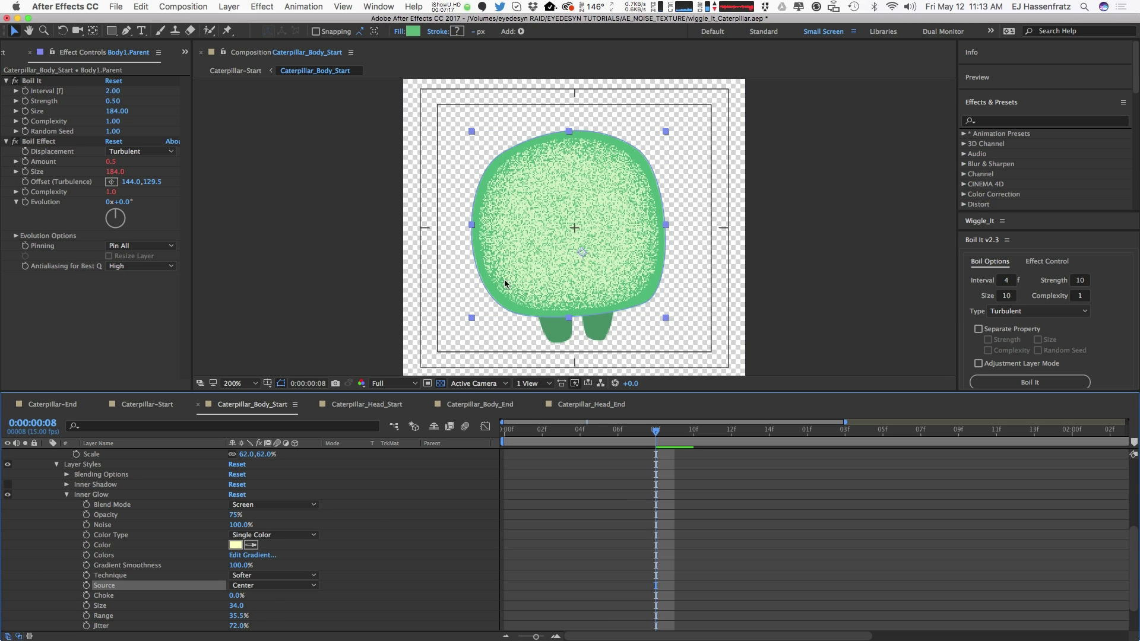
pyautogui.click(273, 586)
pyautogui.click(252, 597)
pyautogui.moveTo(238, 597); pyautogui.dragTo(161, 606)
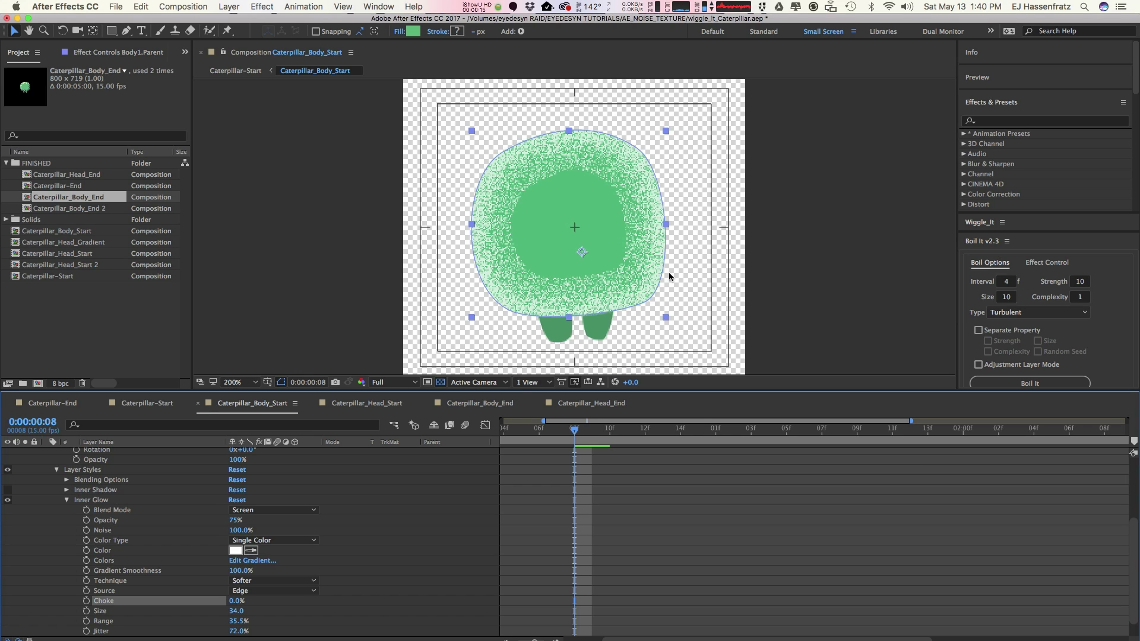
pyautogui.click(263, 542)
pyautogui.click(266, 569)
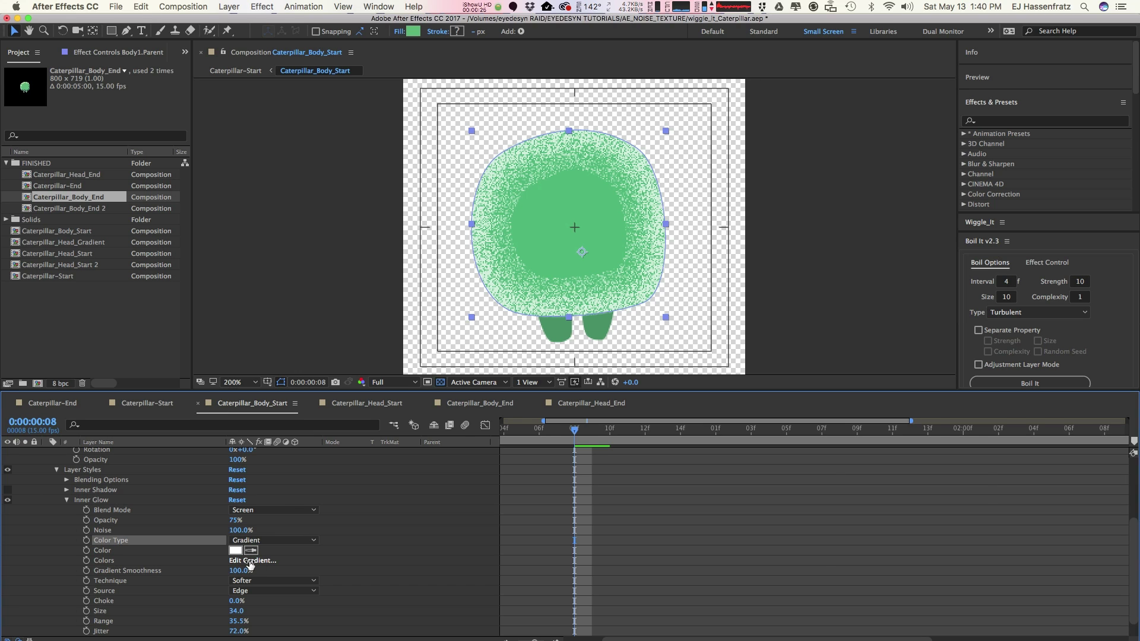
# Drag the Inner Glow gradient's black stop left to 34.3% and confirm the Gradient Editor.
pyautogui.click(259, 561)
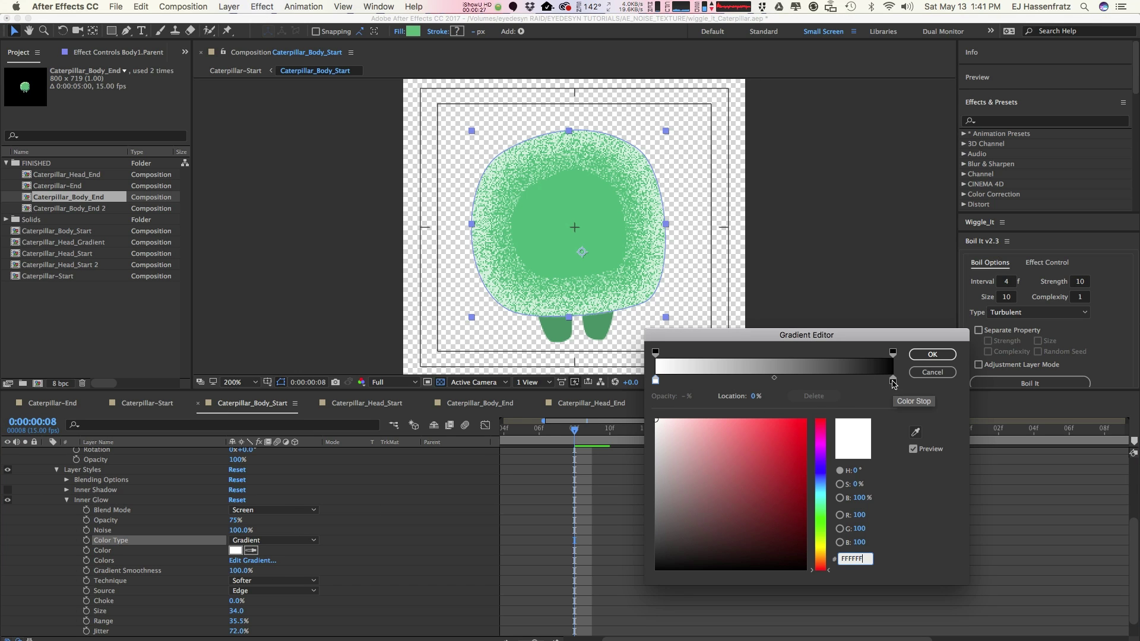
pyautogui.moveTo(892, 380); pyautogui.dragTo(790, 380)
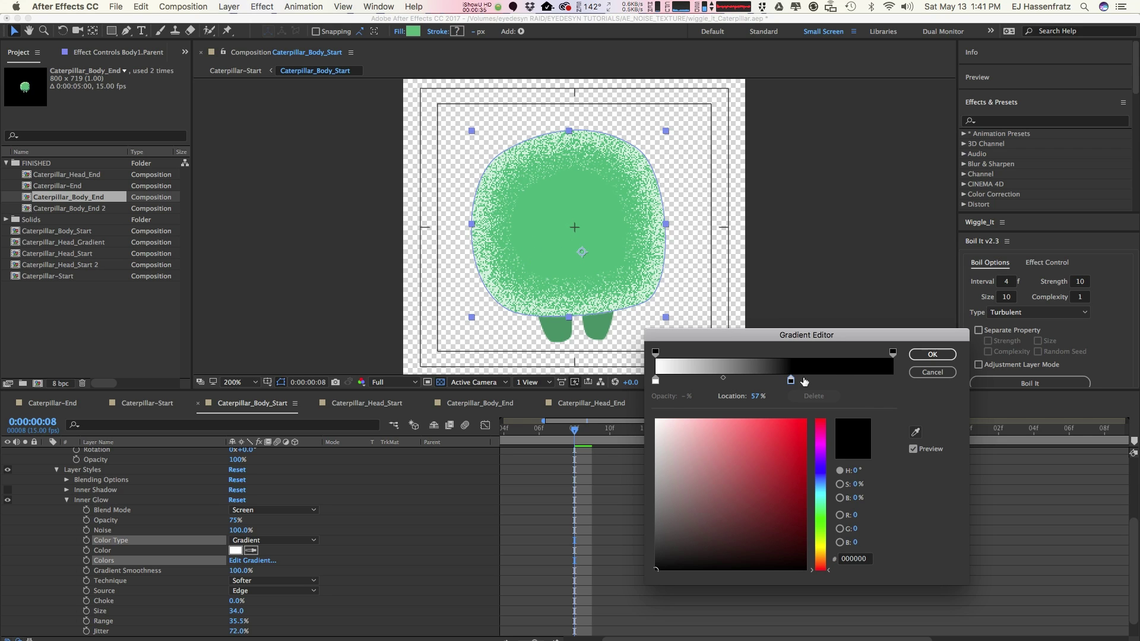
pyautogui.moveTo(790, 381); pyautogui.dragTo(779, 385)
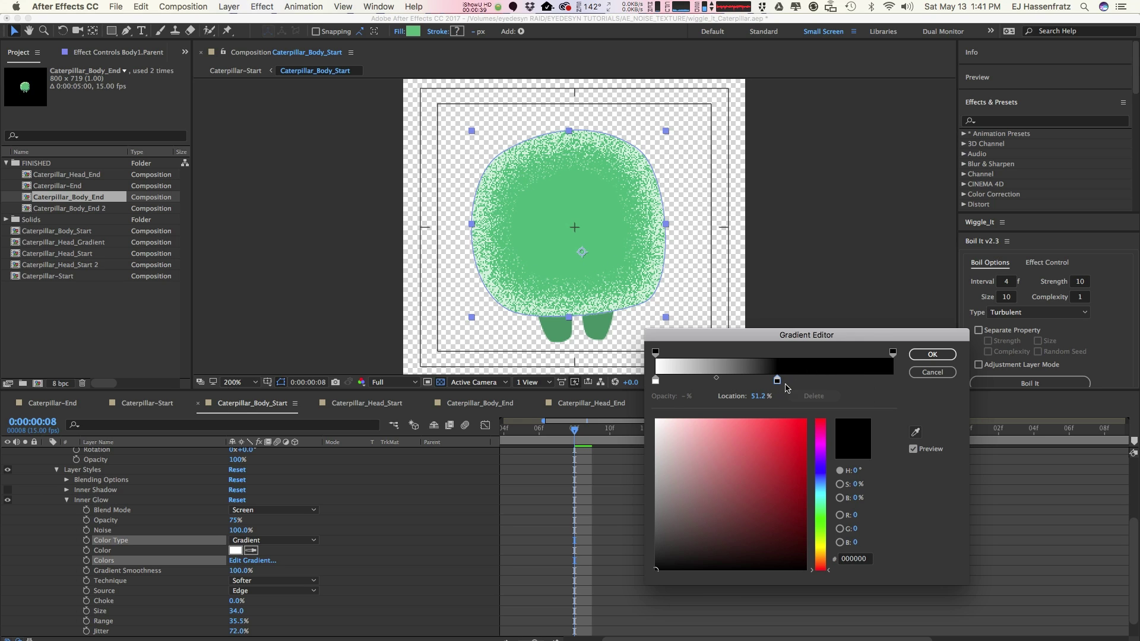
pyautogui.moveTo(777, 381); pyautogui.dragTo(738, 382)
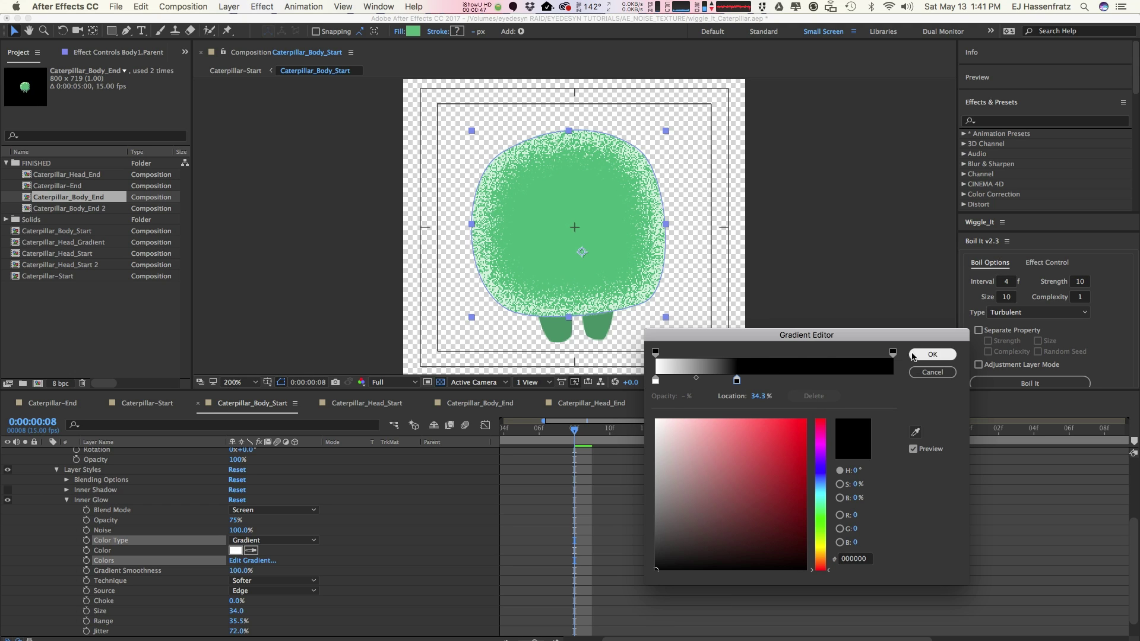
pyautogui.click(737, 381)
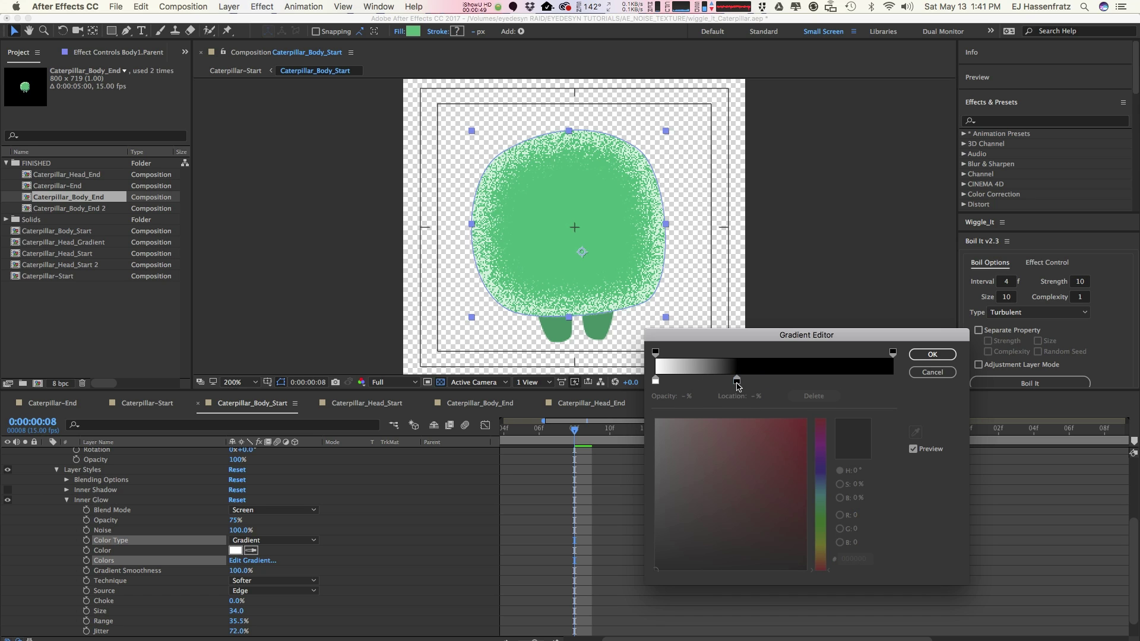
pyautogui.click(737, 380)
pyautogui.click(932, 354)
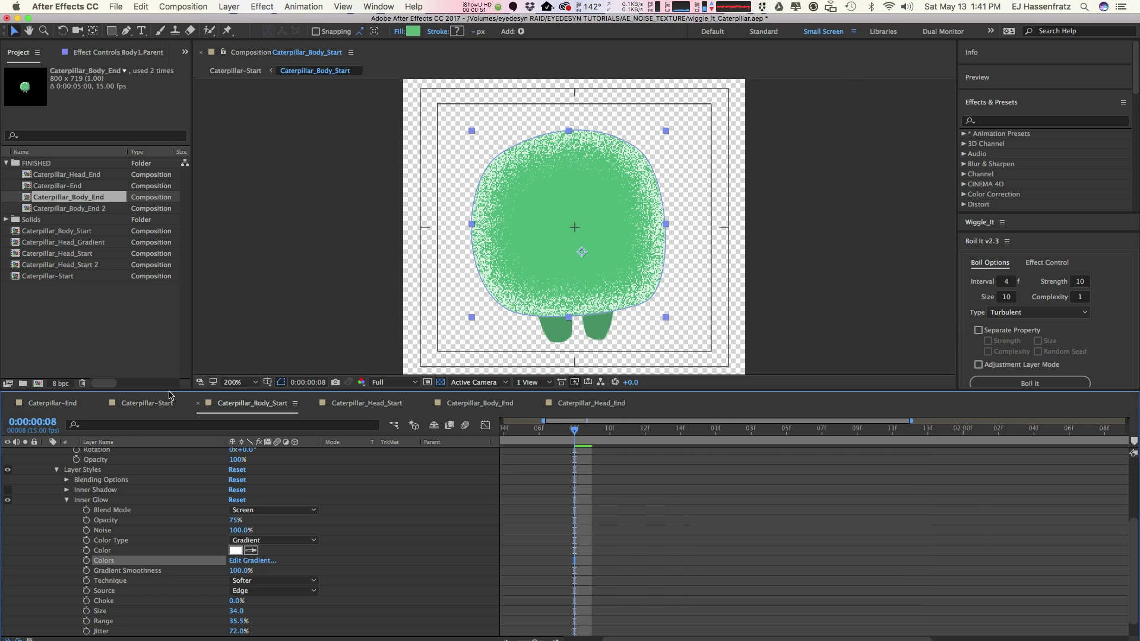
# Turn the body's Bevel and Emboss back on, briefly toggling the inner shadow and glow.
pyautogui.click(66, 500)
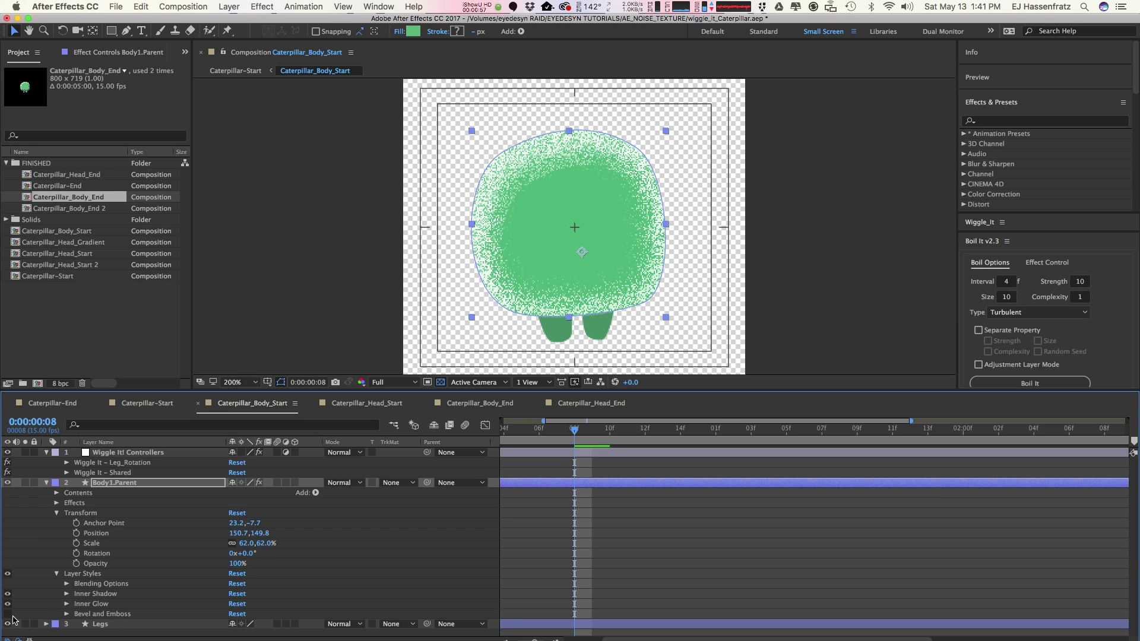
pyautogui.click(7, 613)
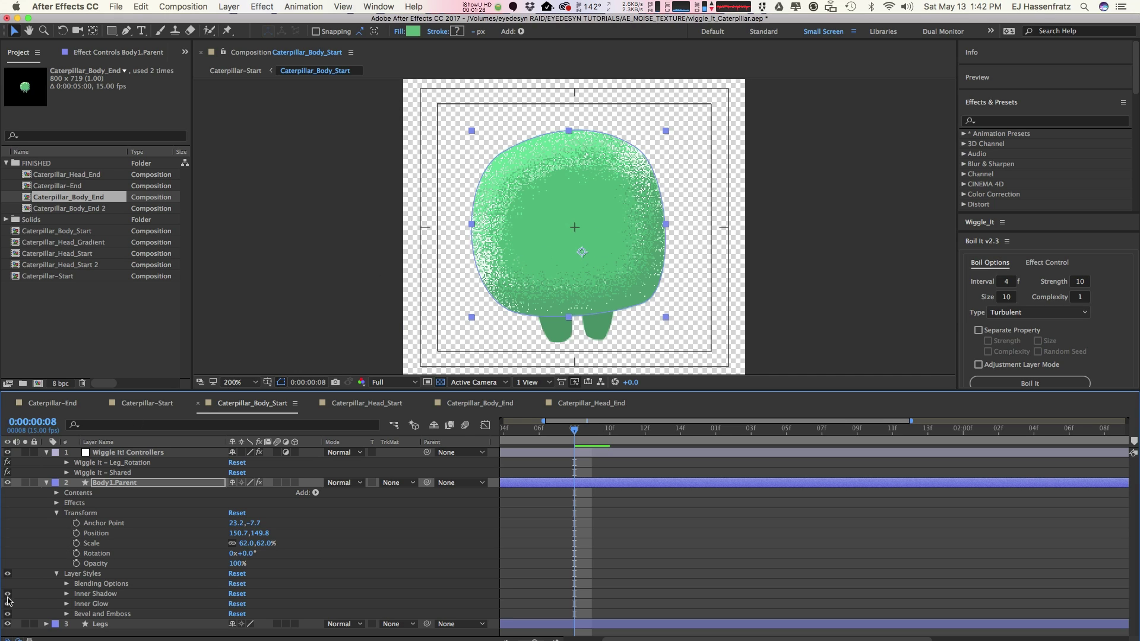
pyautogui.moveTo(8, 596)
pyautogui.mouseDown()
pyautogui.moveTo(16, 619)
pyautogui.moveTo(7, 593)
pyautogui.mouseUp()
pyautogui.click(88, 594)
pyautogui.scroll(-2, 148, 606)
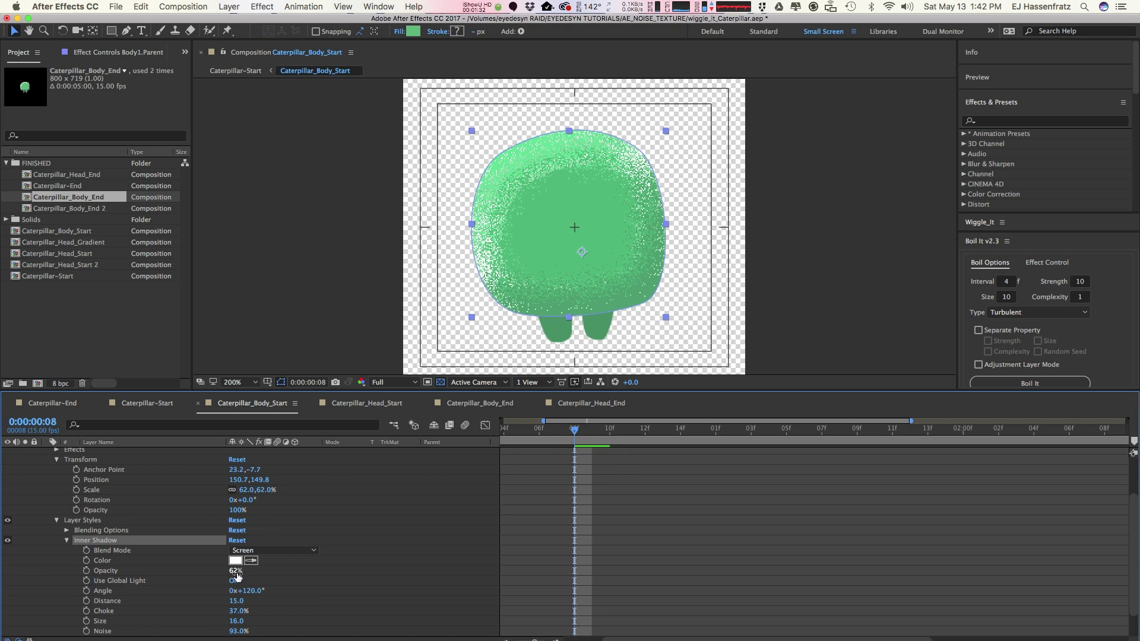
# Try a black Multiply inner shadow, then undo back to the white Screen-blended shadow.
pyautogui.click(256, 550)
pyautogui.click(232, 564)
pyautogui.click(232, 560)
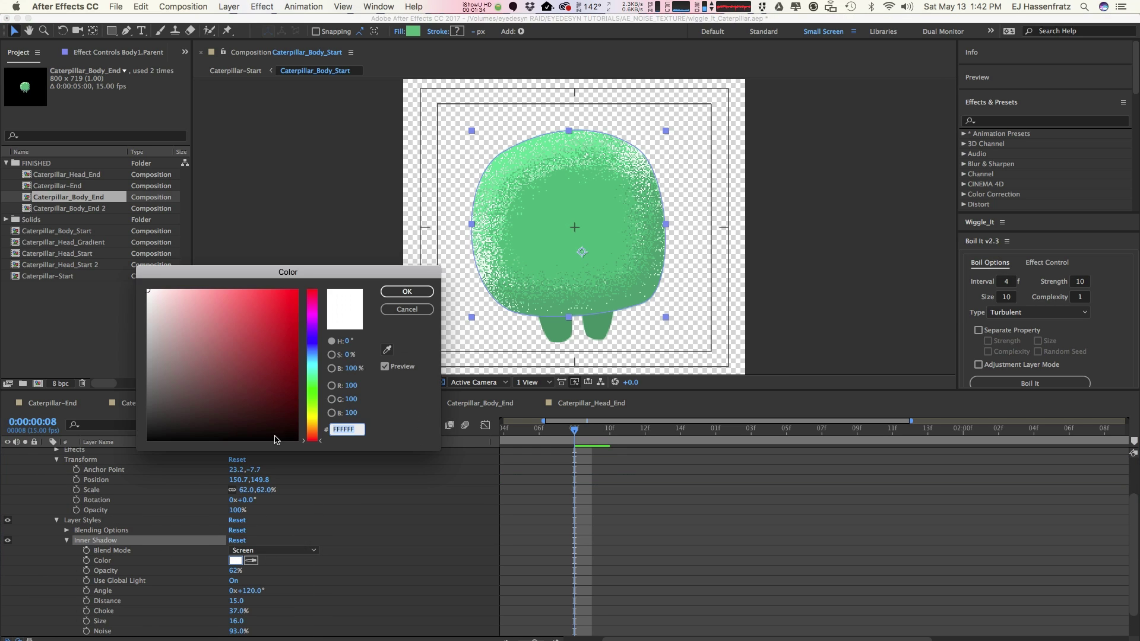
pyautogui.click(156, 436)
pyautogui.click(407, 294)
pyautogui.click(279, 550)
pyautogui.click(284, 406)
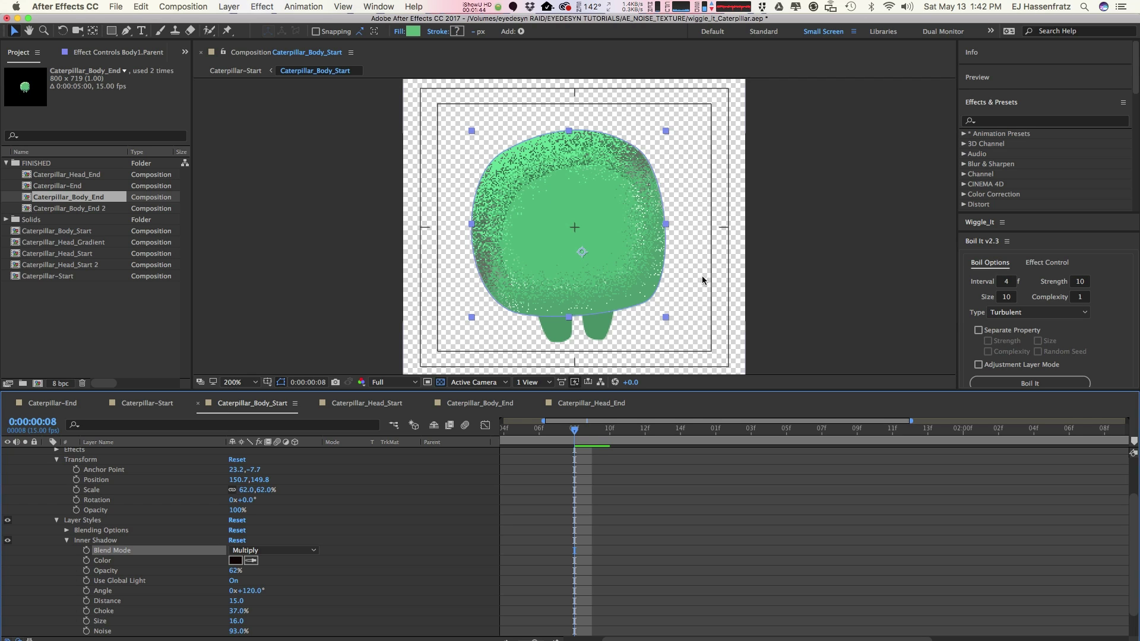
pyautogui.press('super+z')
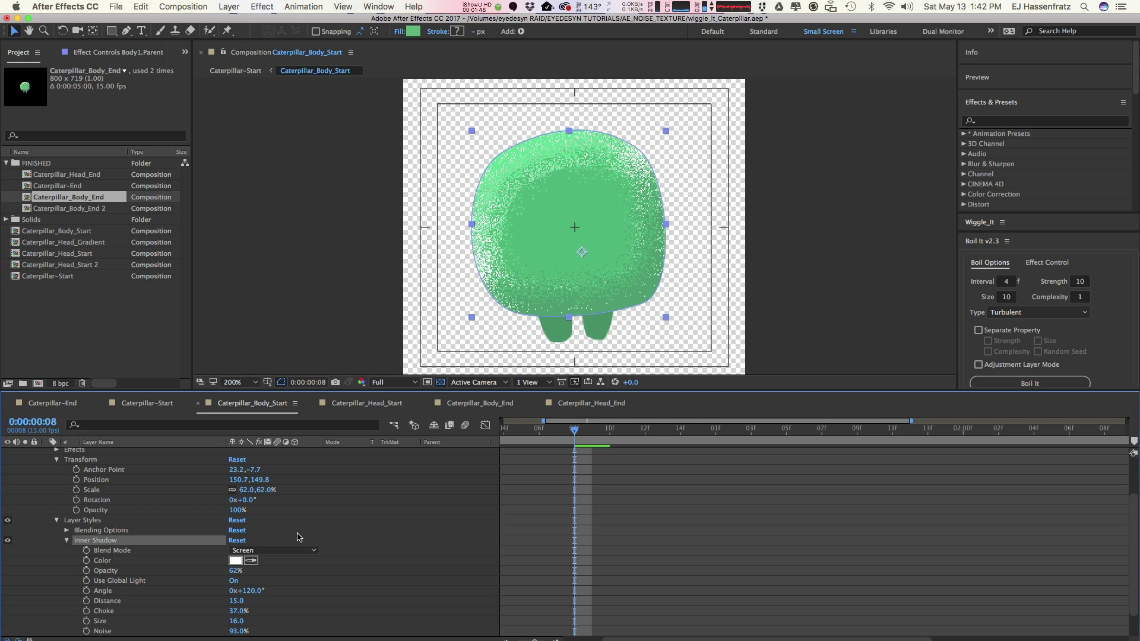
pyautogui.press('super+z')
pyautogui.click(68, 541)
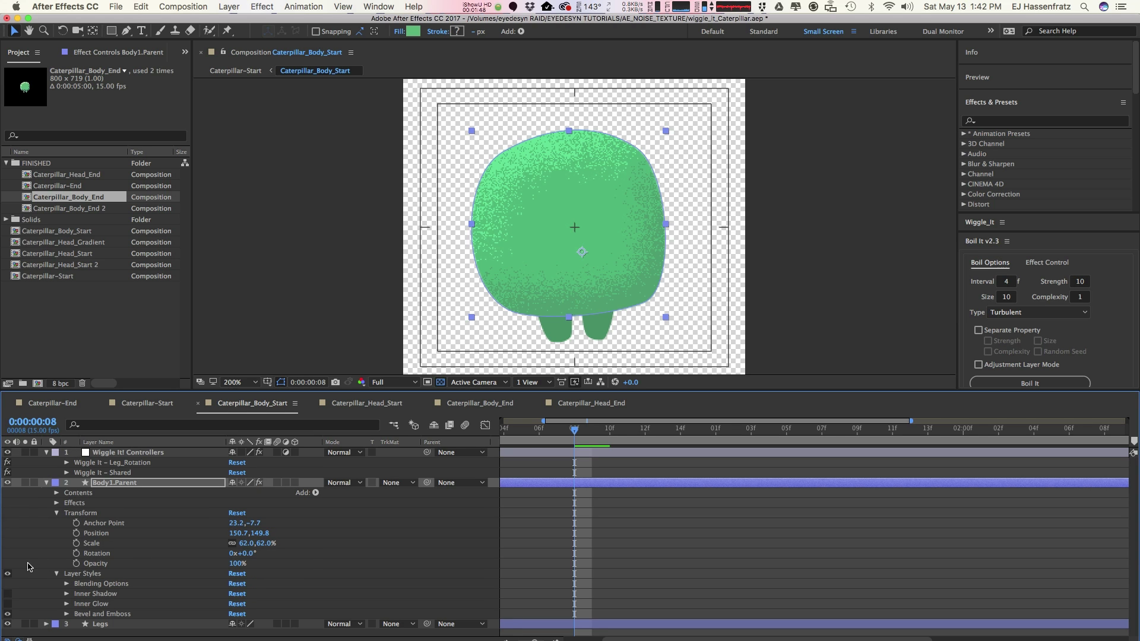
# Show the body's inner shadow again and zoom out to the whole body.
pyautogui.click(8, 594)
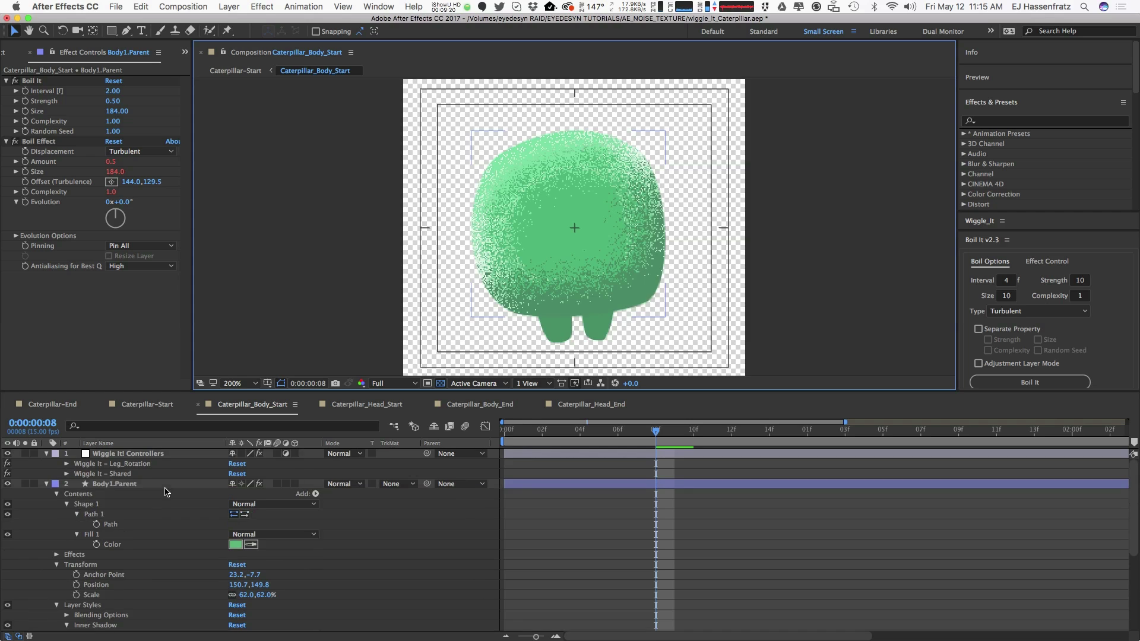
pyautogui.press('.')
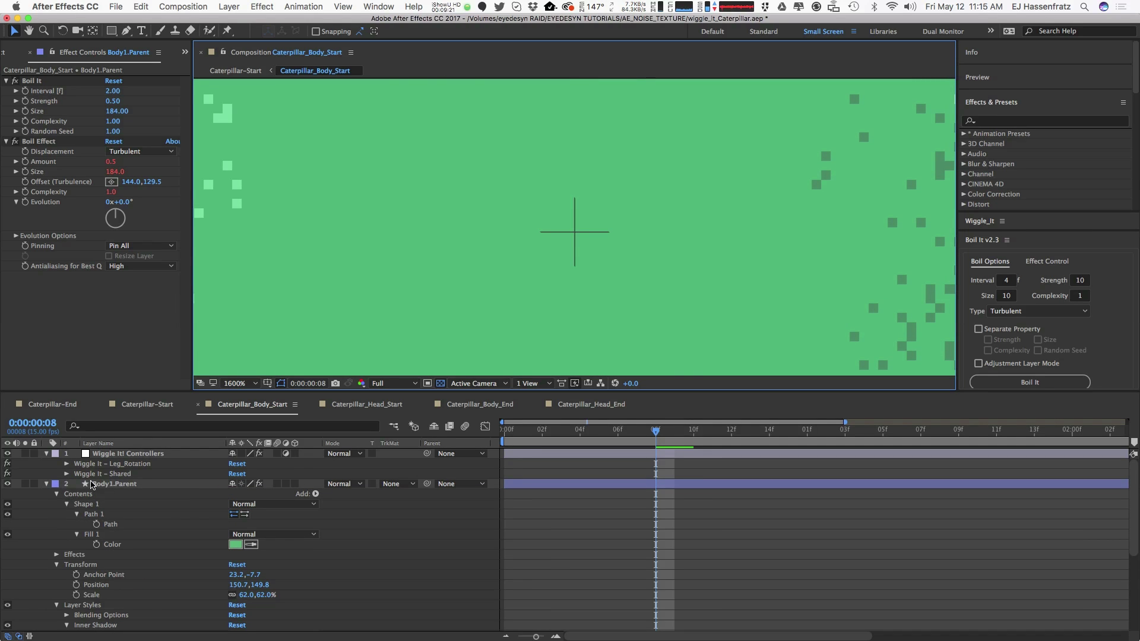
pyautogui.press(',')
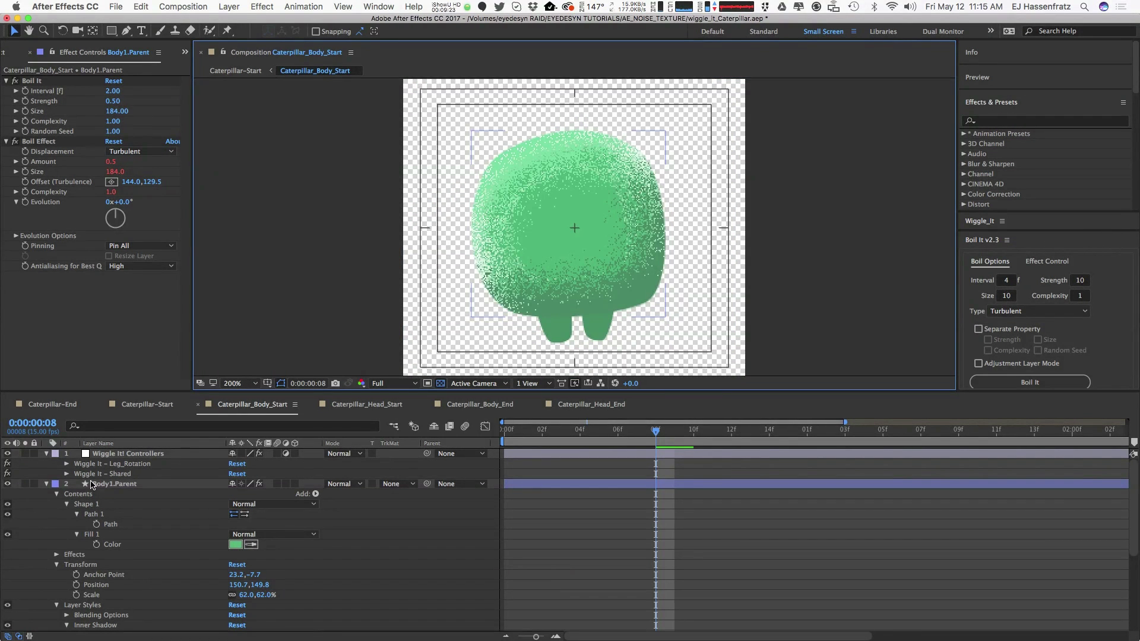
# Review Body1.Parent's properties and Layer Styles, then switch to the Caterpillar_Head_Start composition.
pyautogui.click(112, 484)
pyautogui.click(47, 485)
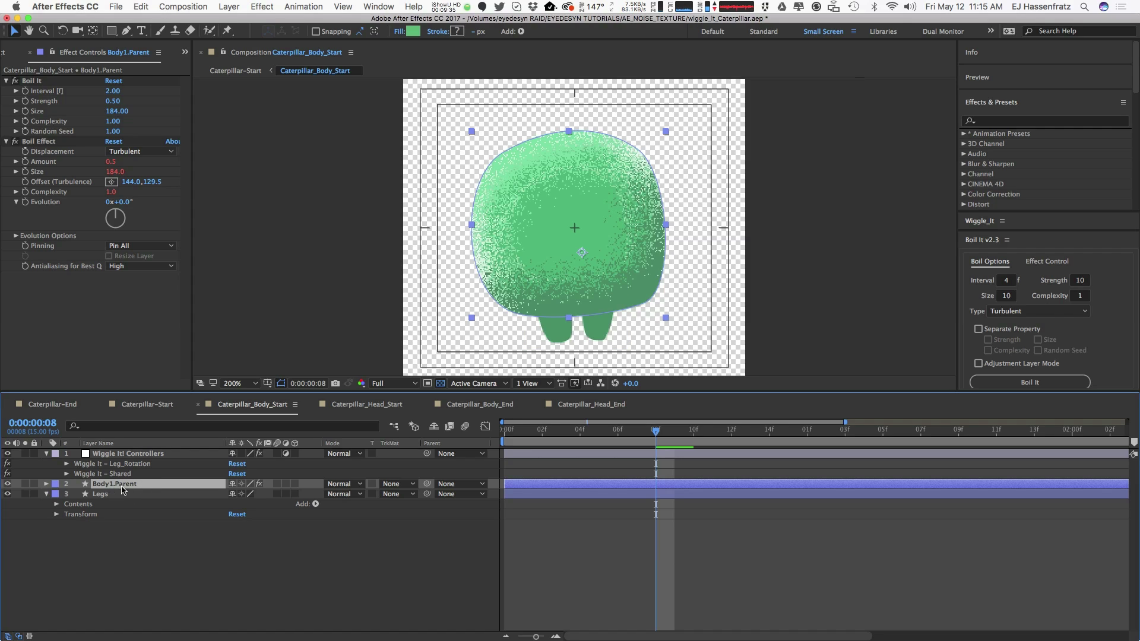
pyautogui.click(47, 484)
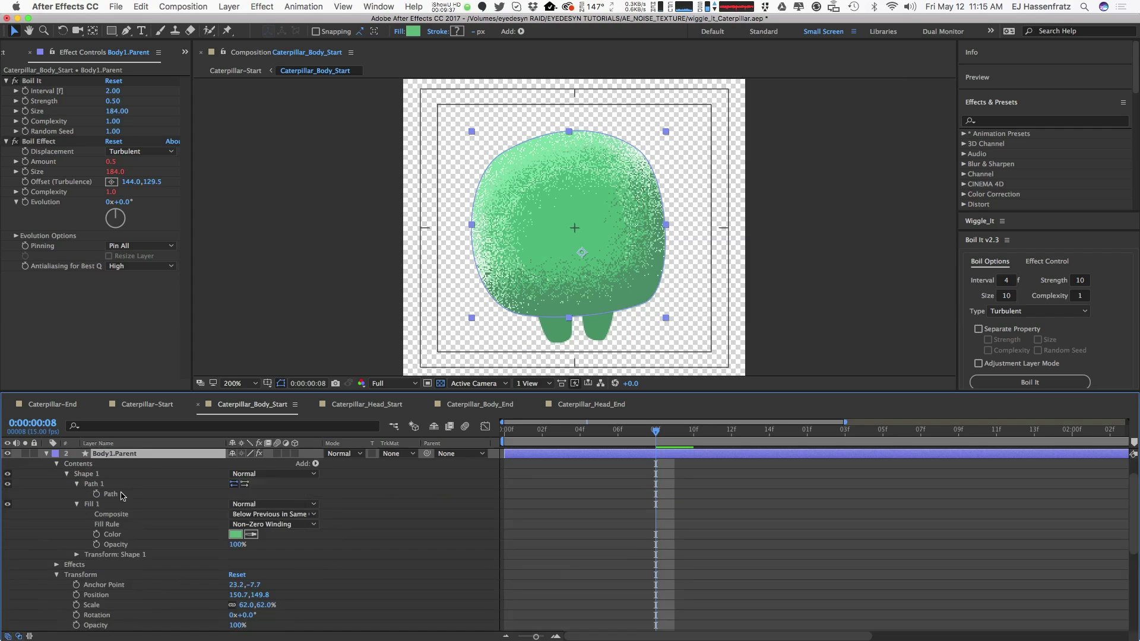
pyautogui.click(46, 454)
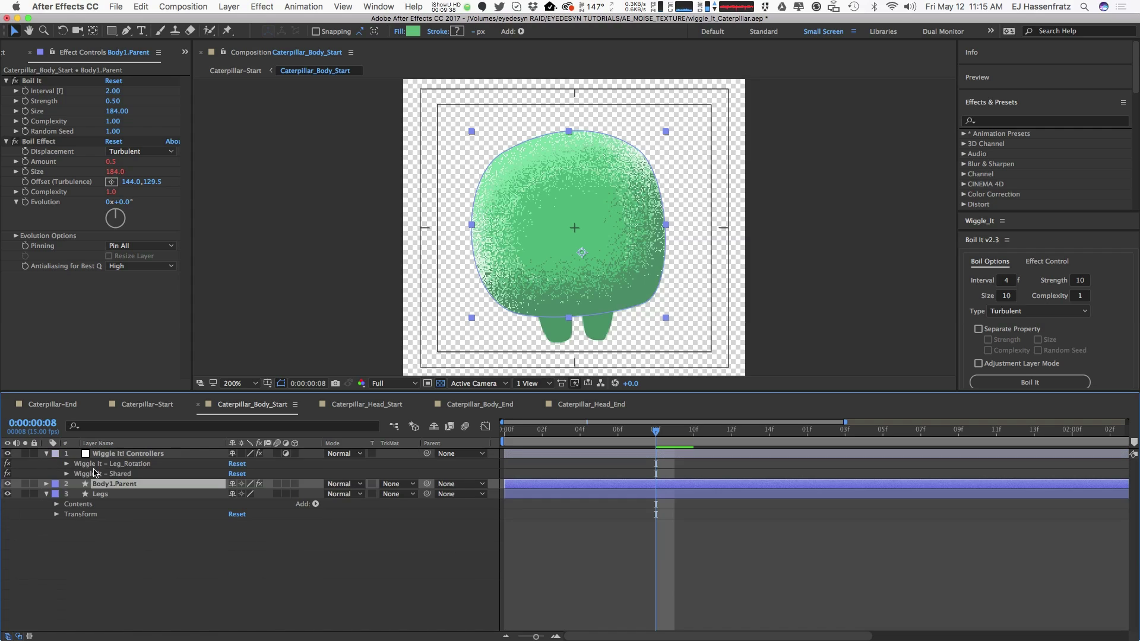
pyautogui.click(42, 484)
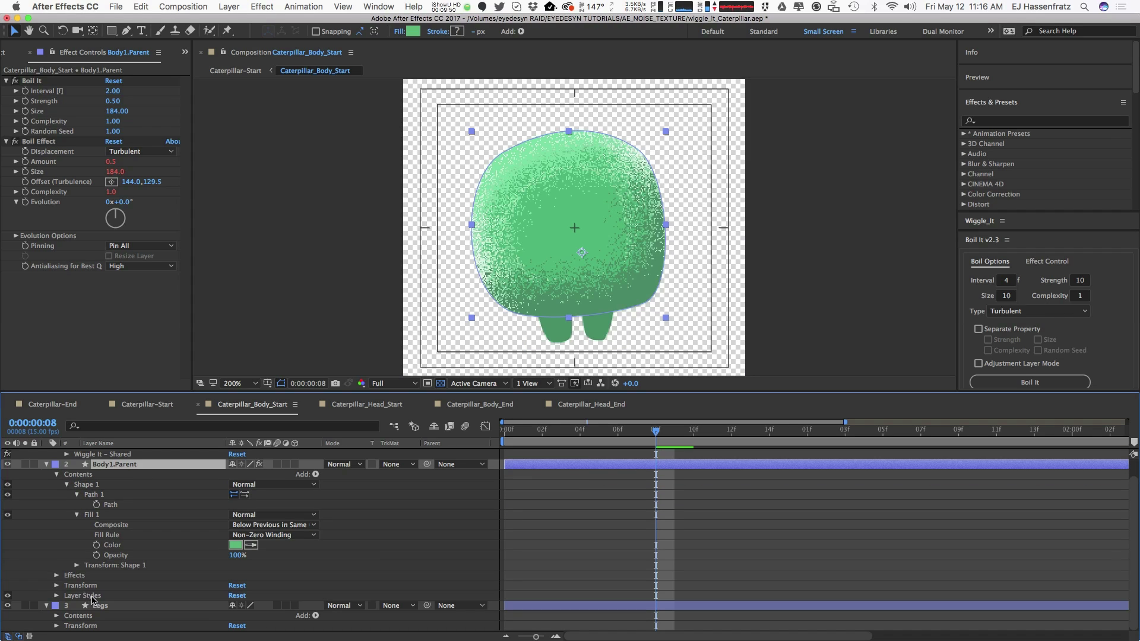
pyautogui.click(92, 596)
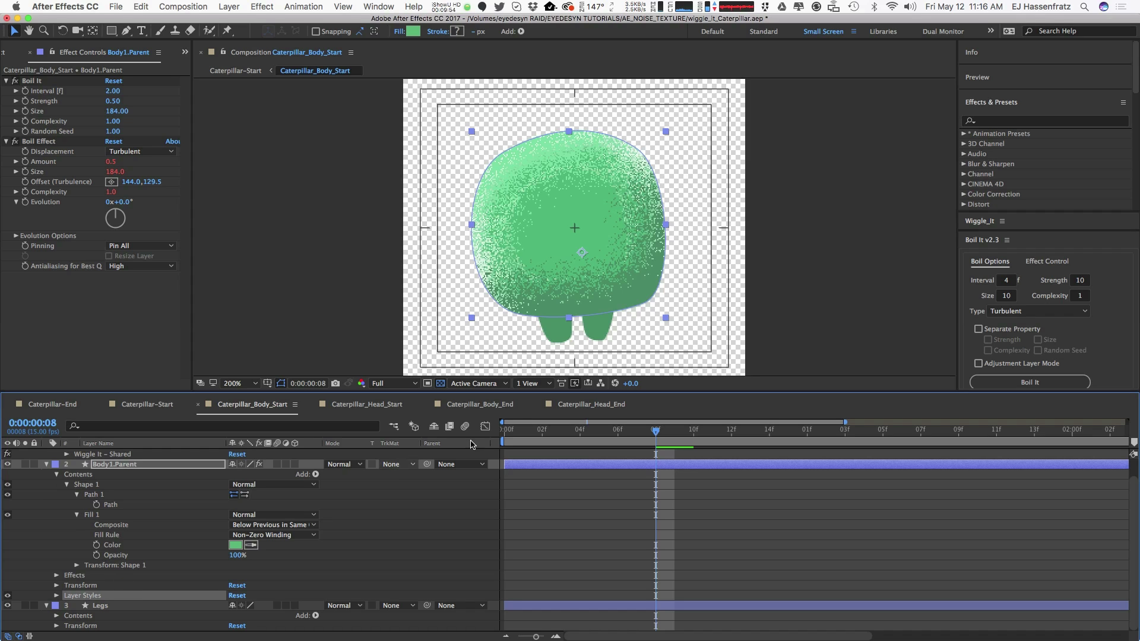
pyautogui.click(385, 410)
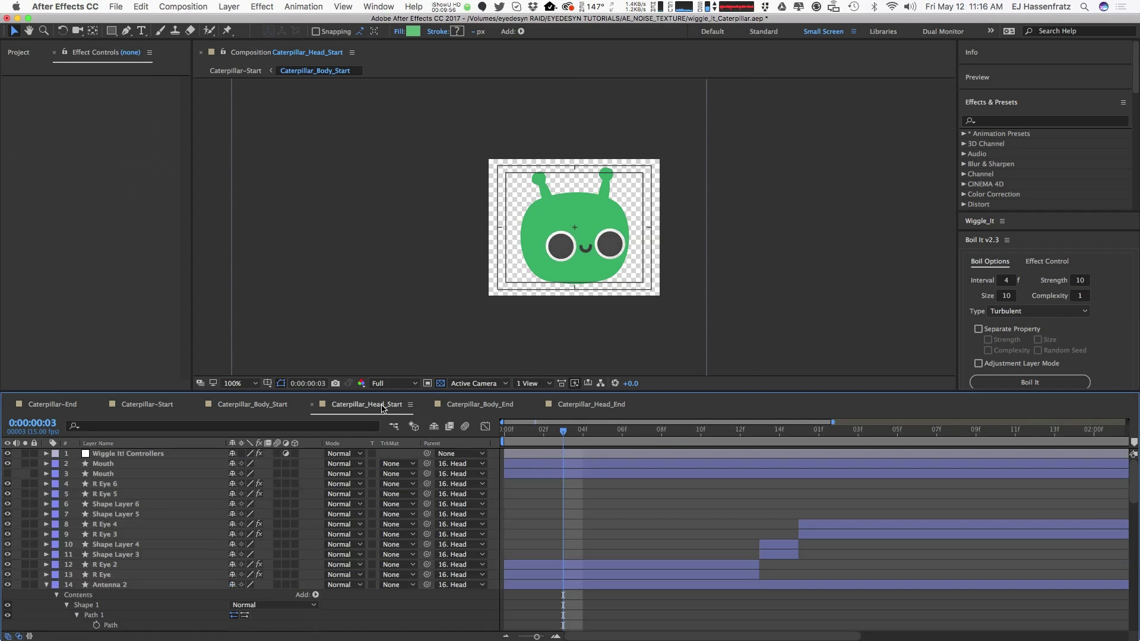
# Collapse the head layers and reveal the Antenna layer's Layer Styles.
pyautogui.click(47, 585)
pyautogui.click(46, 595)
pyautogui.click(94, 605)
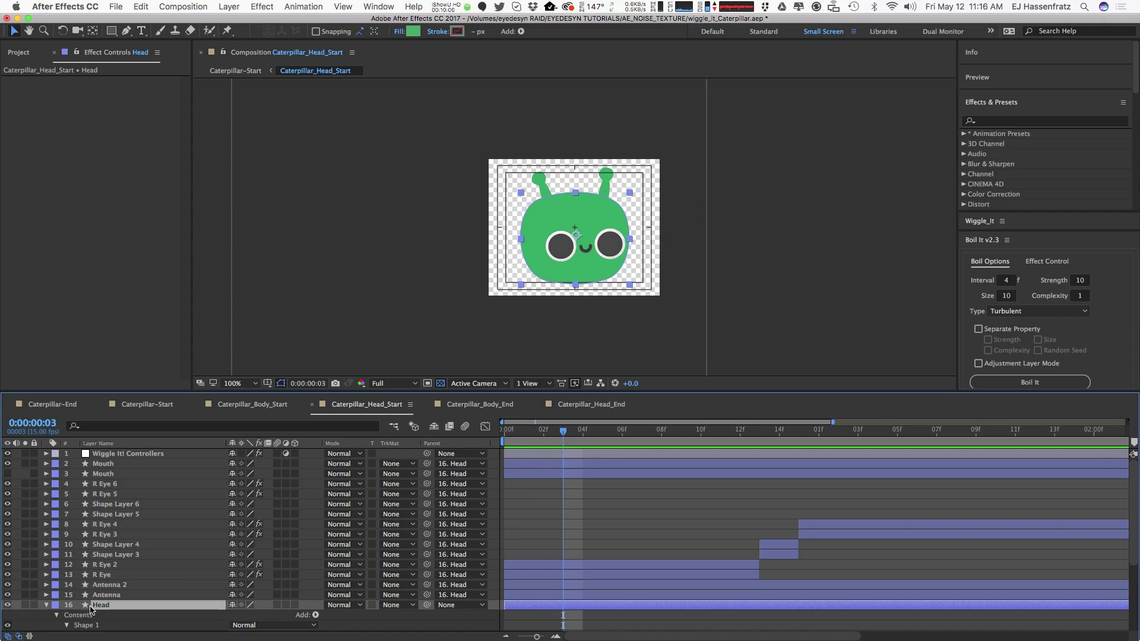
pyautogui.click(753, 298)
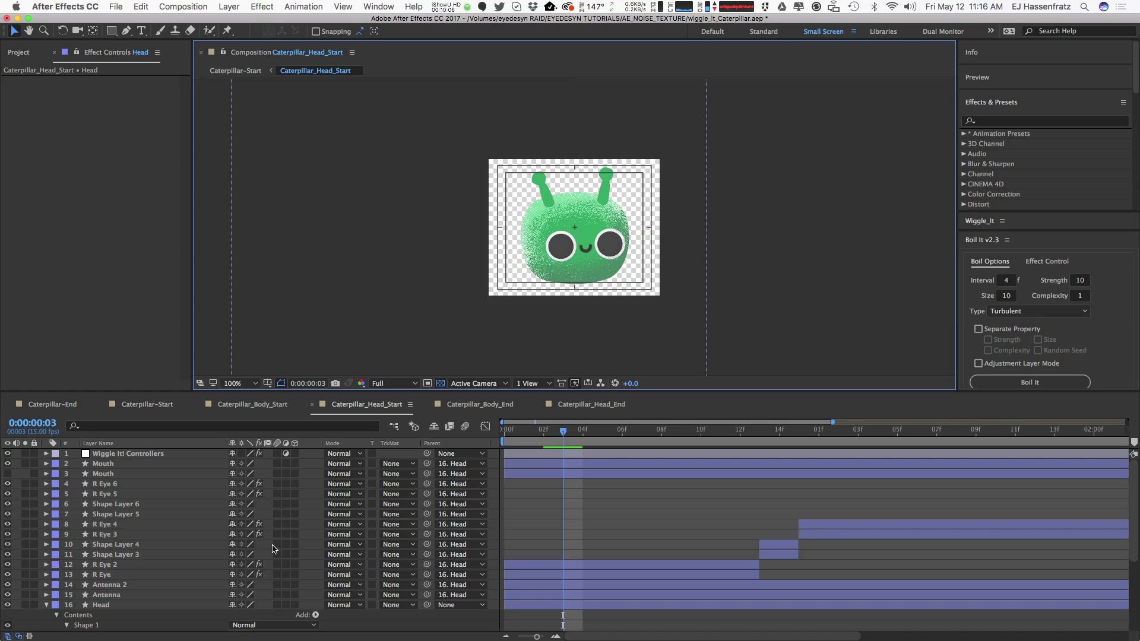
pyautogui.click(110, 586)
pyautogui.keyDown('shift'); pyautogui.click(125, 596); pyautogui.keyUp('shift')
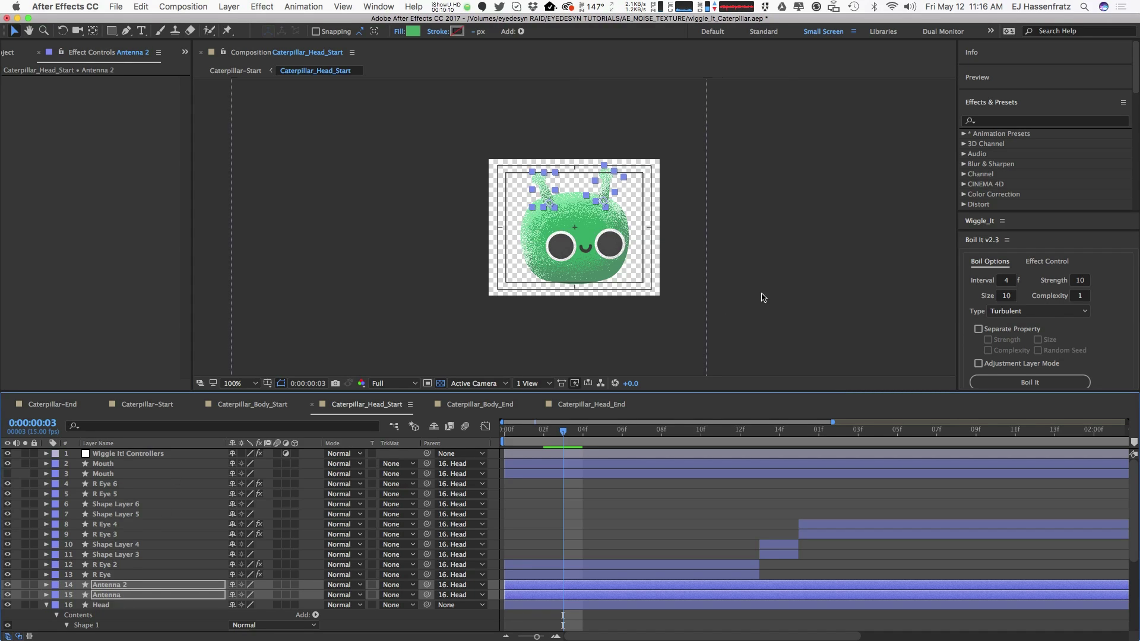
pyautogui.click(763, 297)
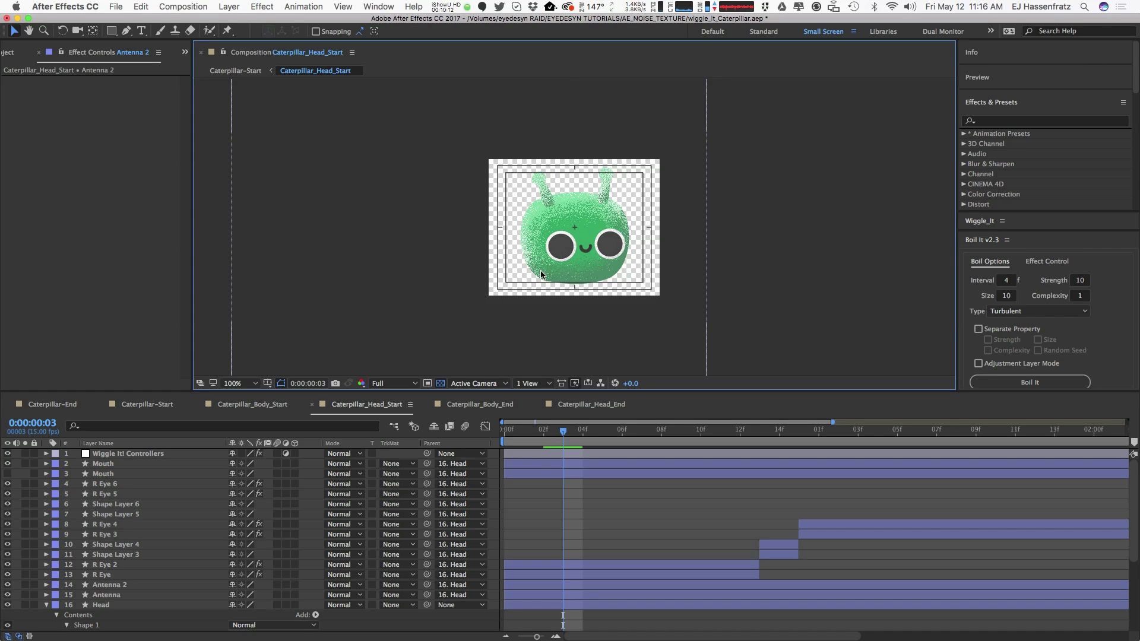
pyautogui.keyDown('super'); pyautogui.click(47, 595); pyautogui.keyUp('super')
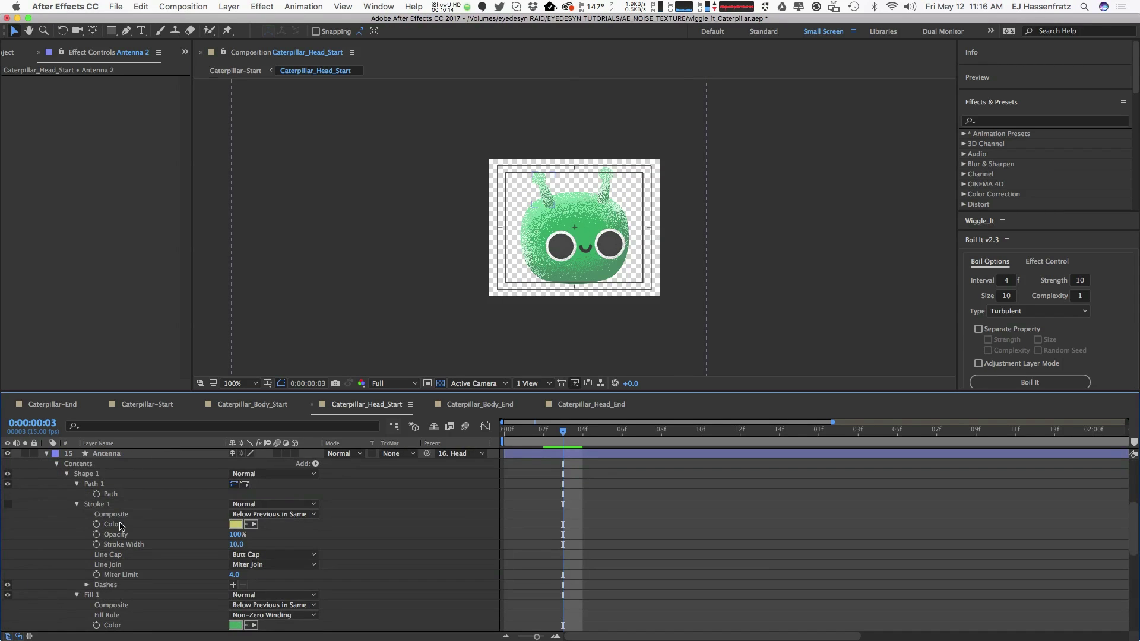
pyautogui.click(77, 505)
pyautogui.click(76, 514)
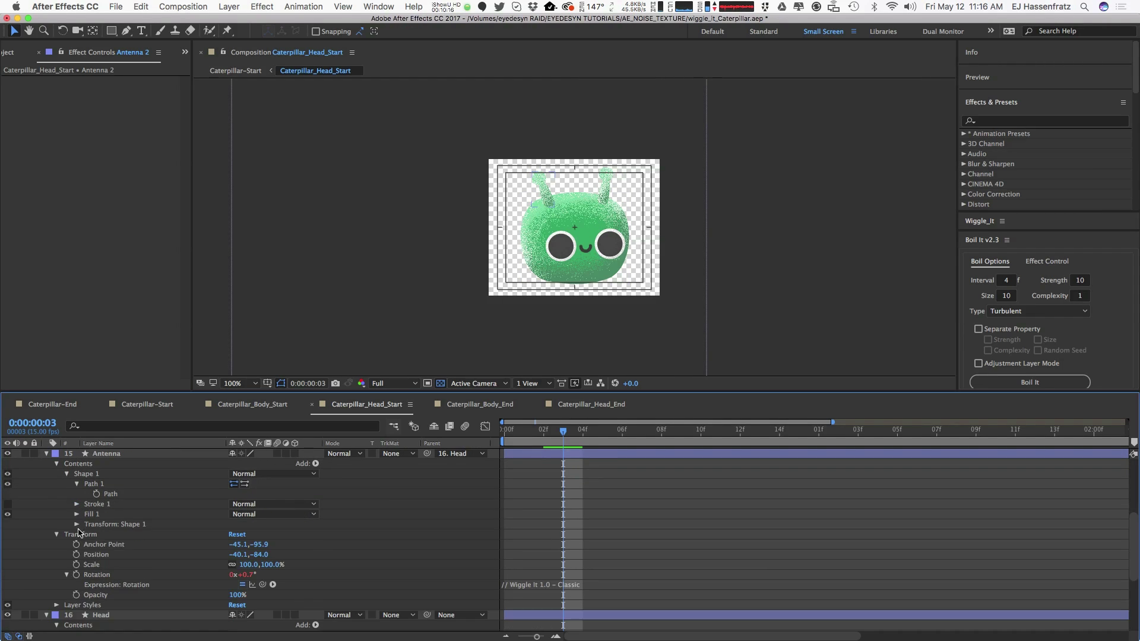
pyautogui.click(57, 605)
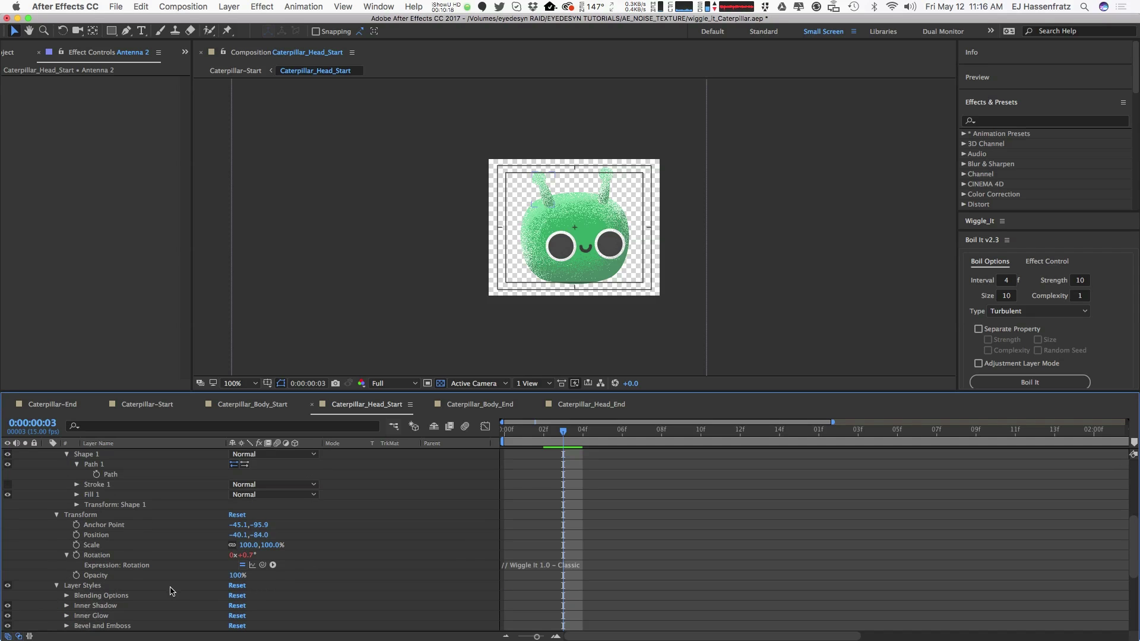
pyautogui.scroll(-5, 176, 602)
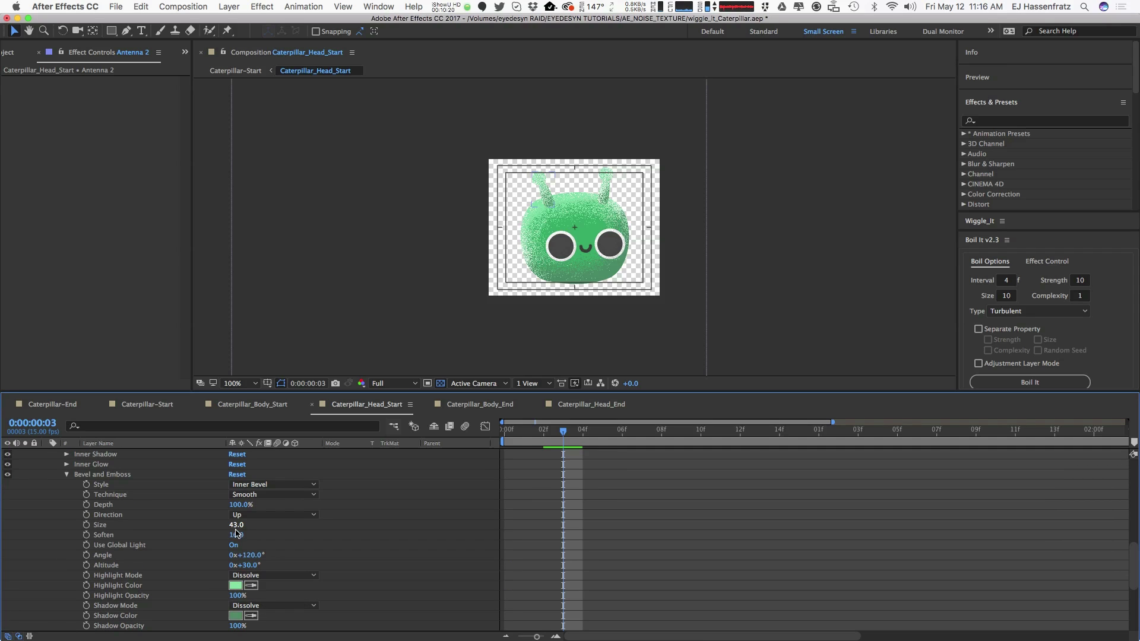
# Shrink the antenna's Bevel and Emboss size, set Inner Glow size to 2, and zoom to 200%.
pyautogui.moveTo(236, 525); pyautogui.dragTo(203, 527)
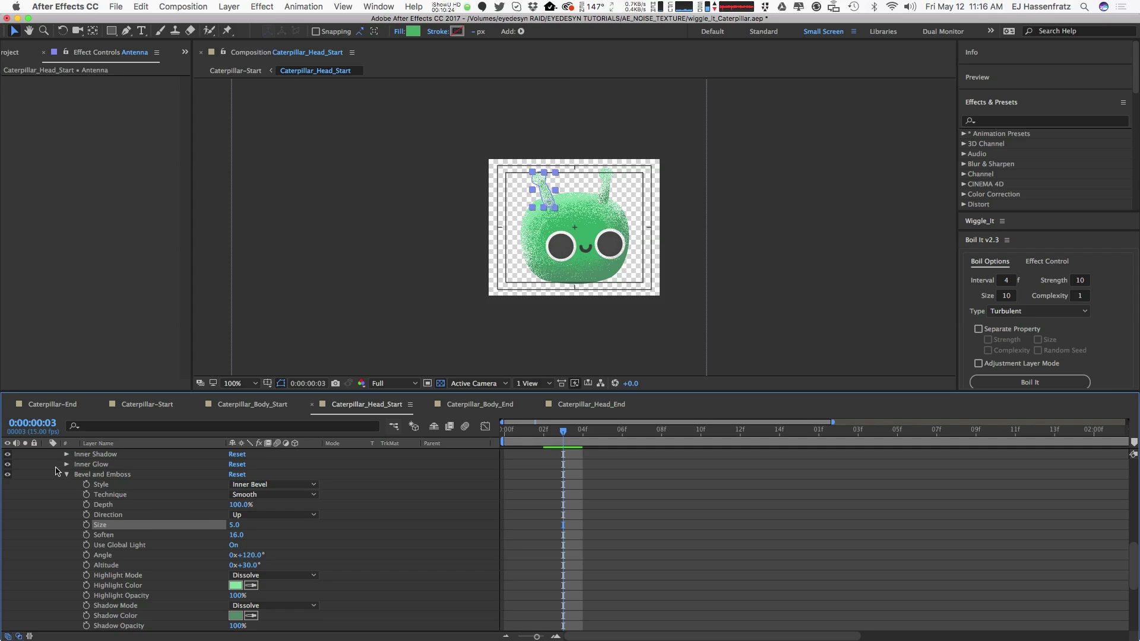
pyautogui.click(67, 464)
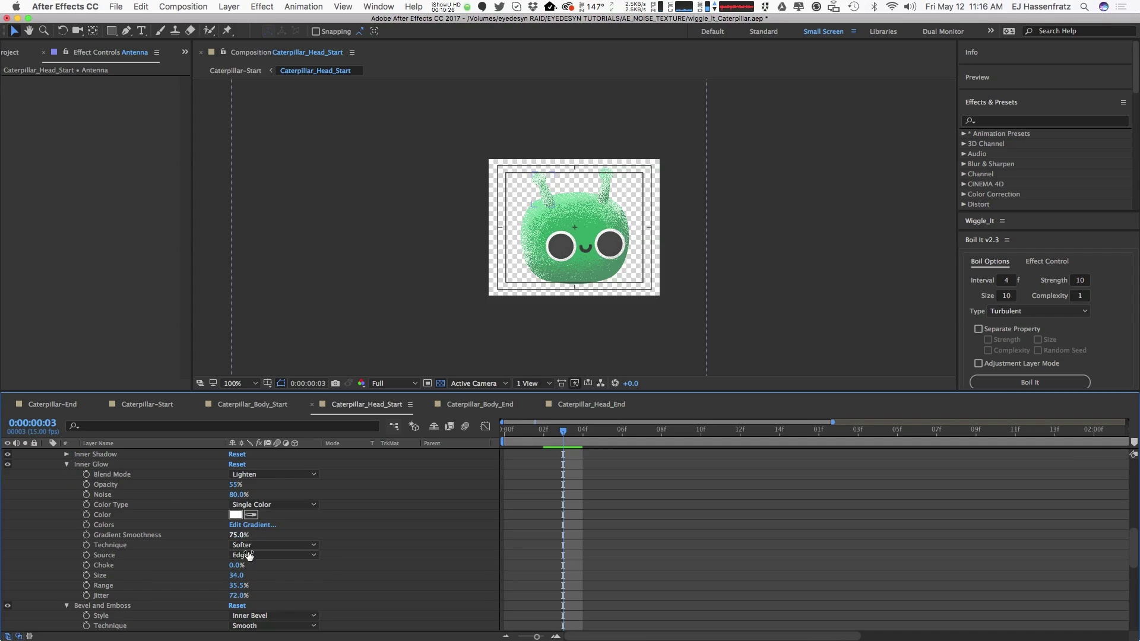
pyautogui.moveTo(235, 575); pyautogui.dragTo(220, 570)
pyautogui.click(687, 262)
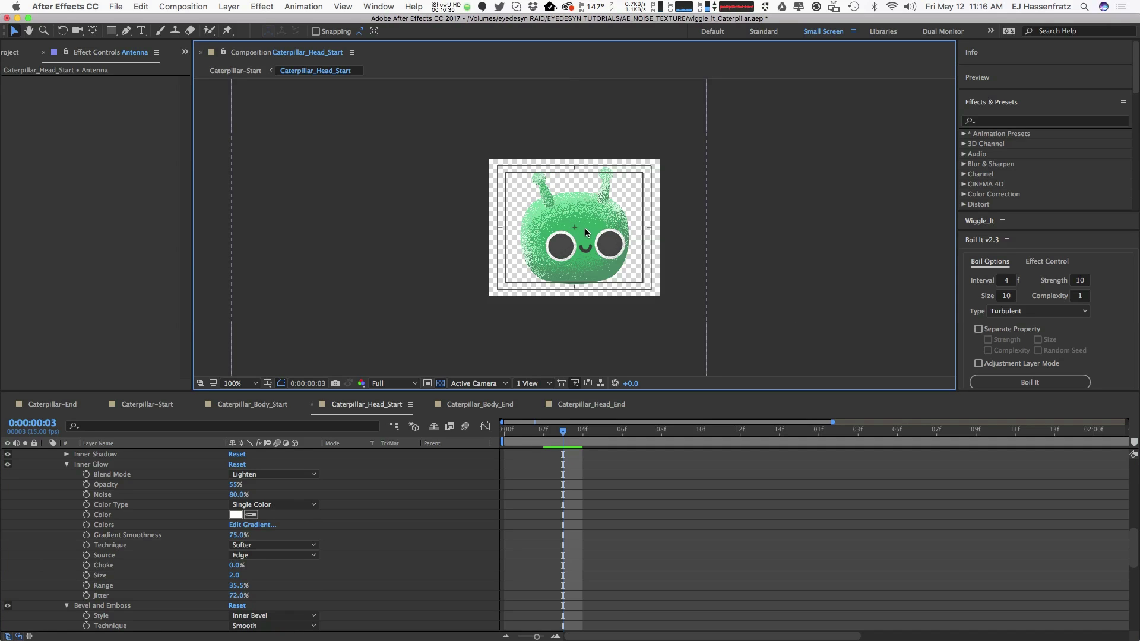
pyautogui.press('.')
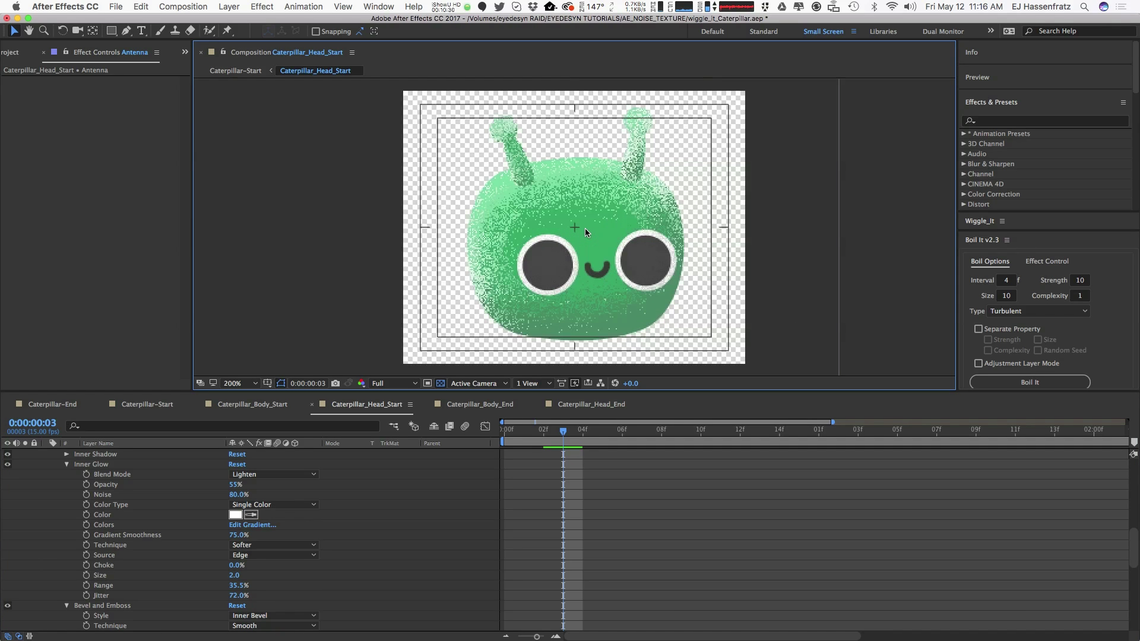
# Preview the leg animation in the Caterpillar_Body_End composition.
pyautogui.click(497, 405)
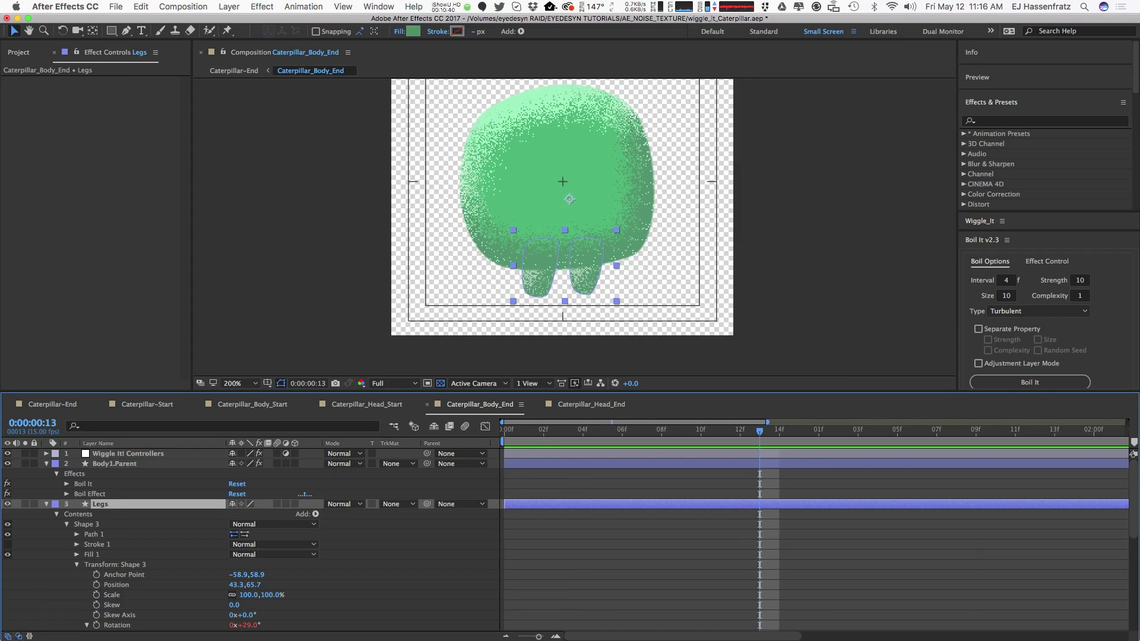
pyautogui.press('space')
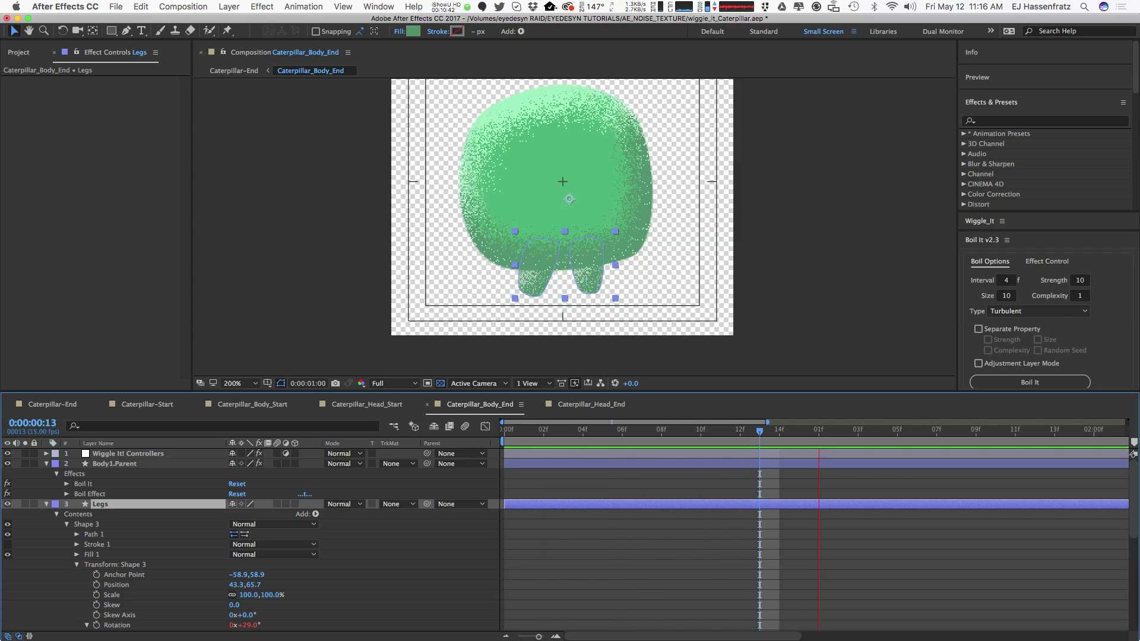
pyautogui.click(767, 272)
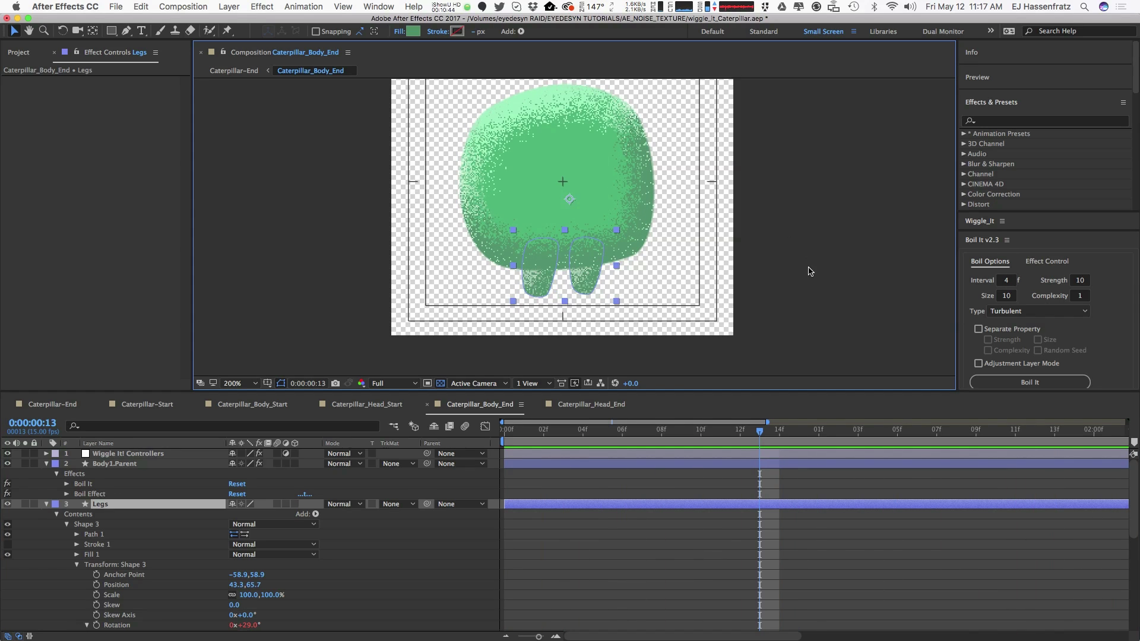
pyautogui.press('space')
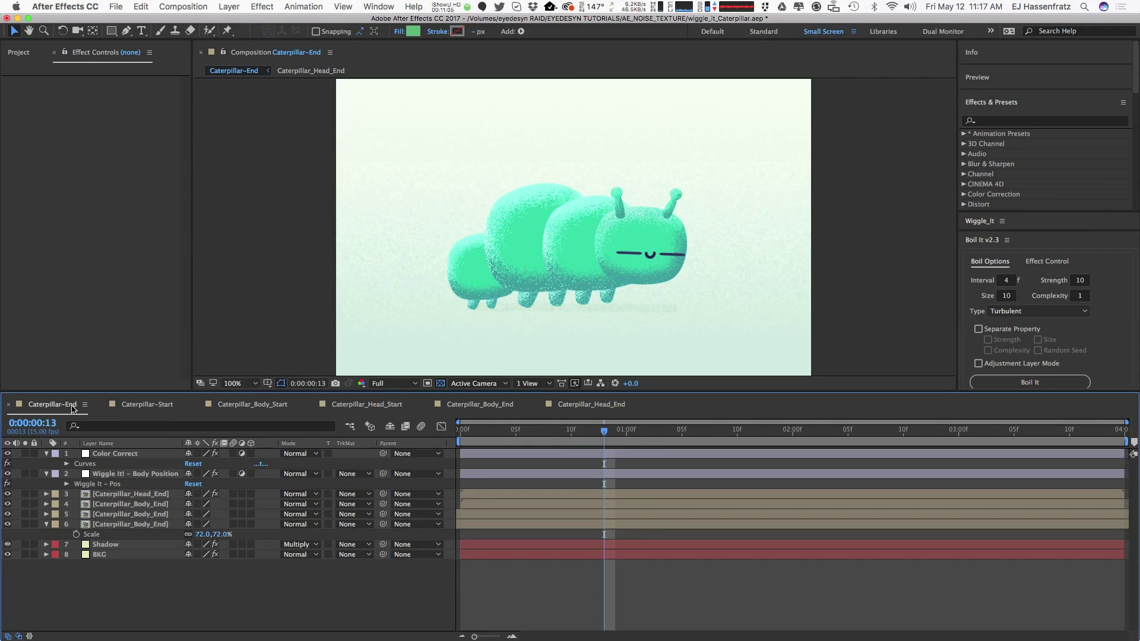
pyautogui.click(71, 408)
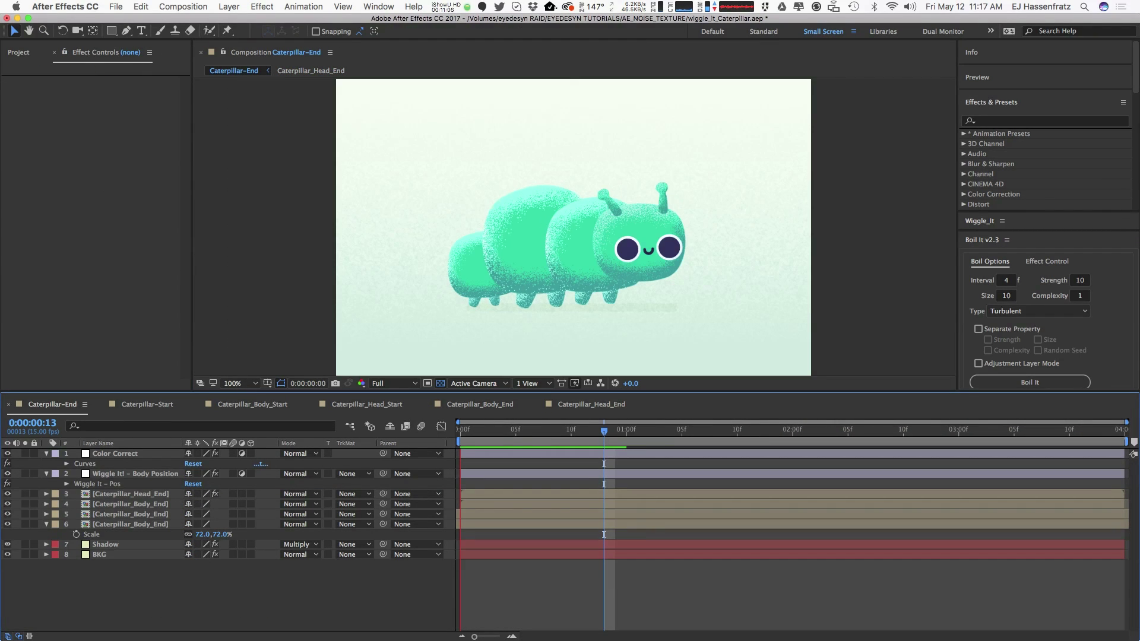